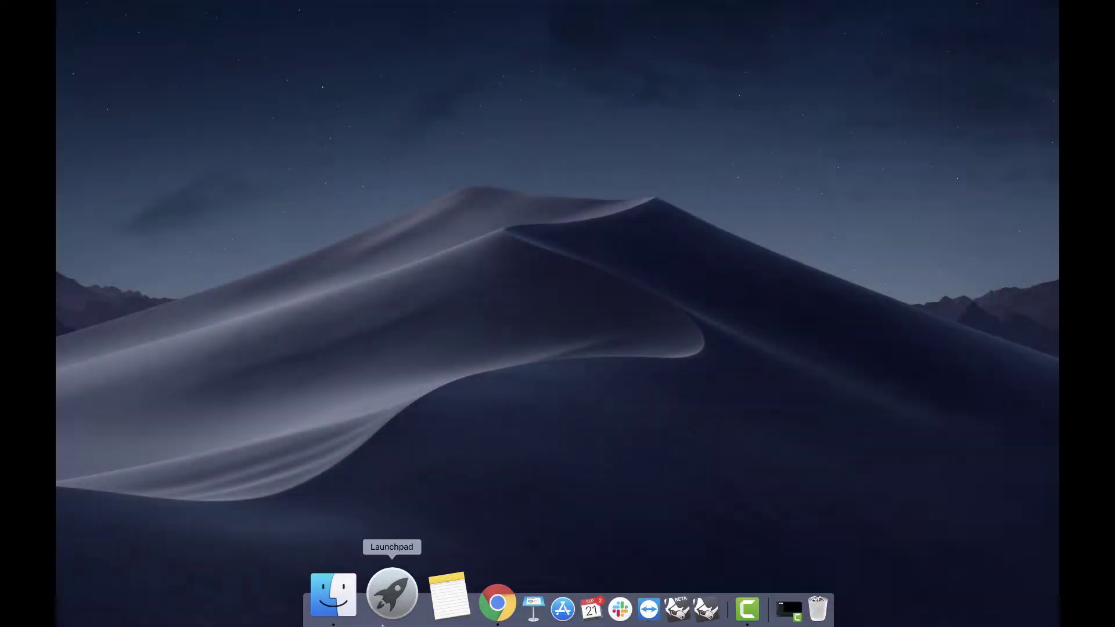
Go to rhino3d.com in Chrome and download Rhino 6 for Mac – Latest Version
left_click(446, 600)
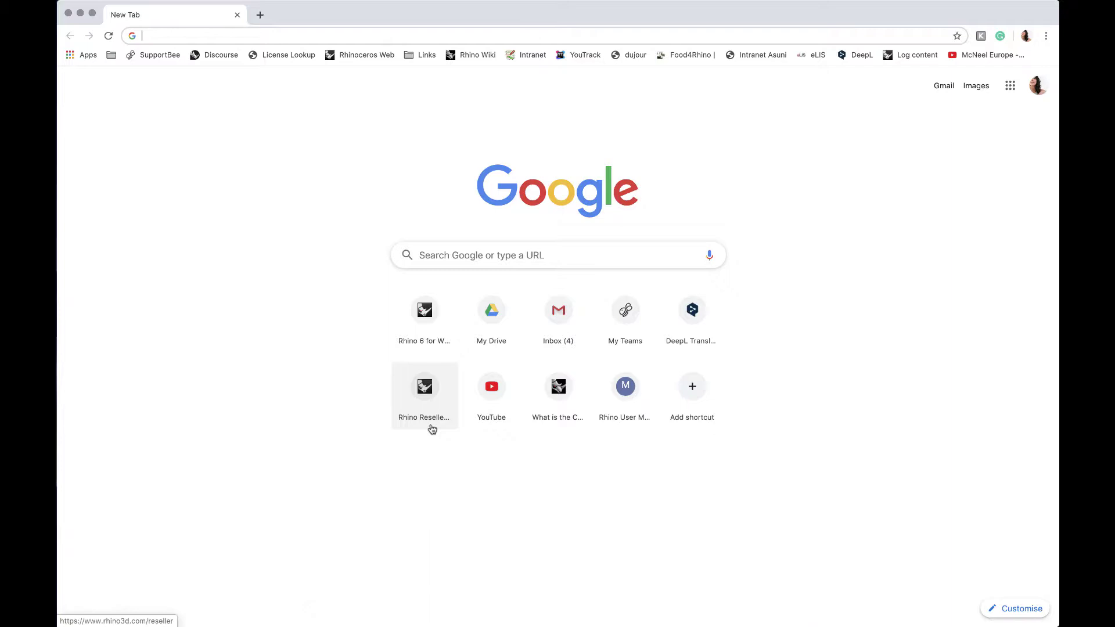
type("rhino3")
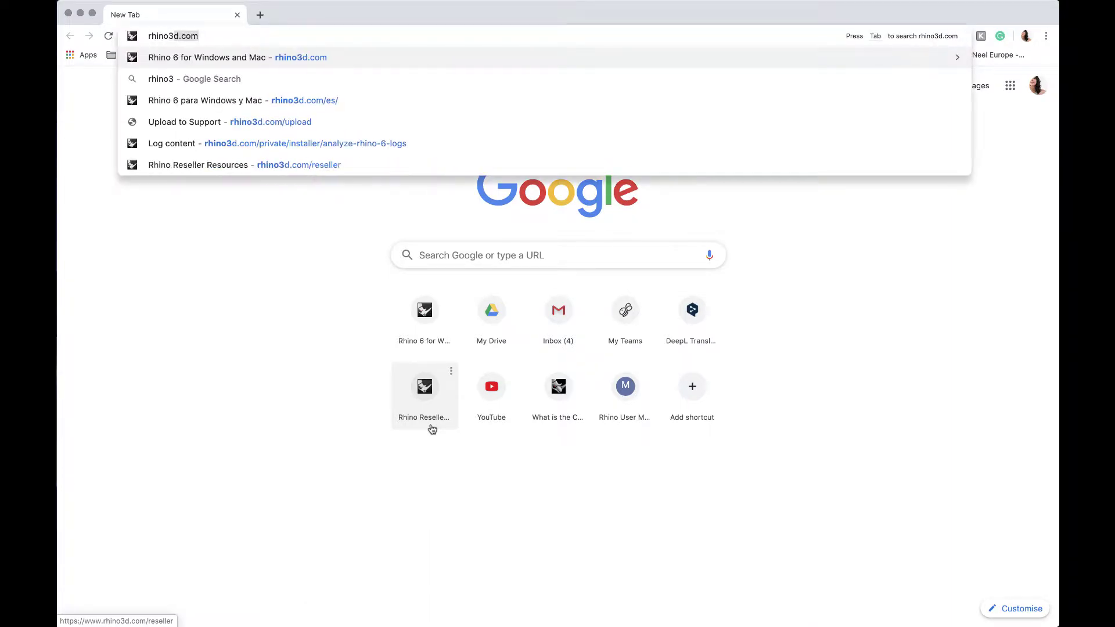
type("d.com")
key("Return")
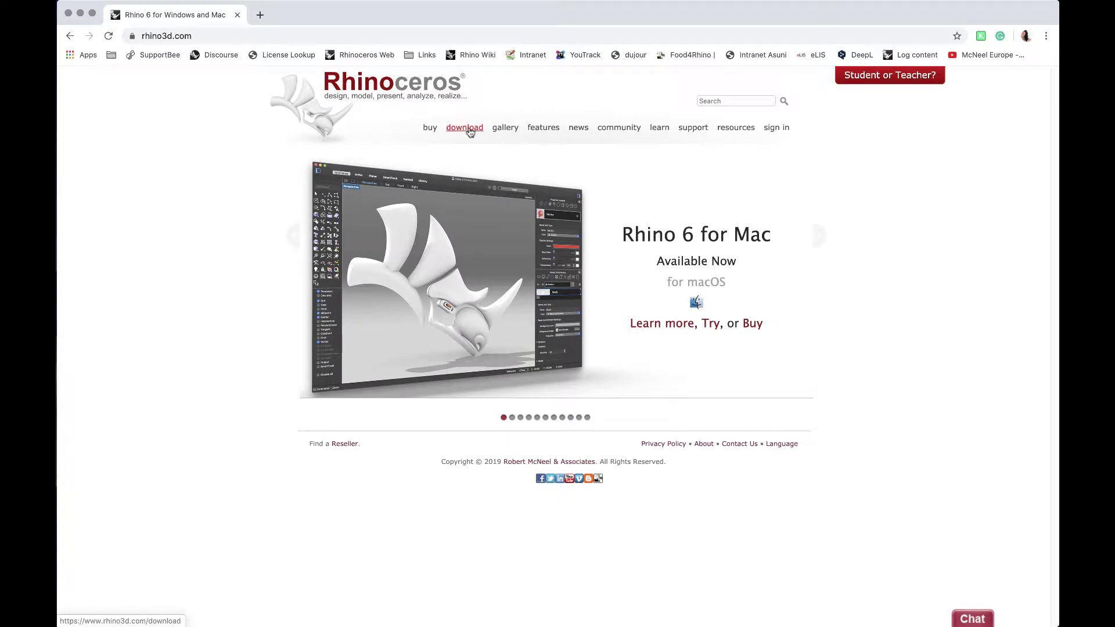
left_click(466, 129)
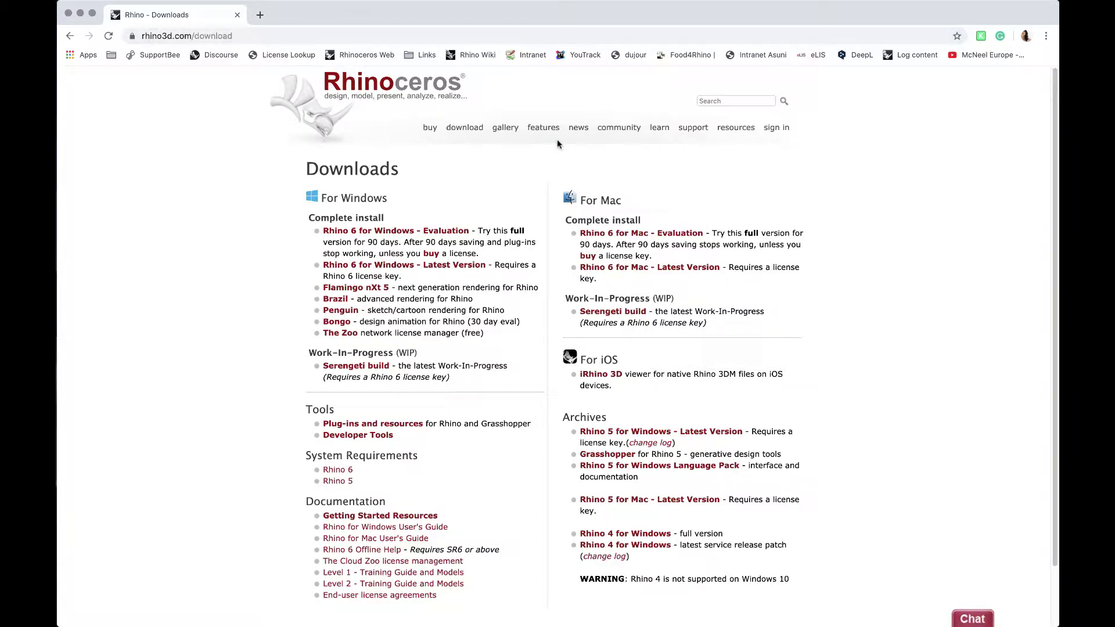
left_click(689, 268)
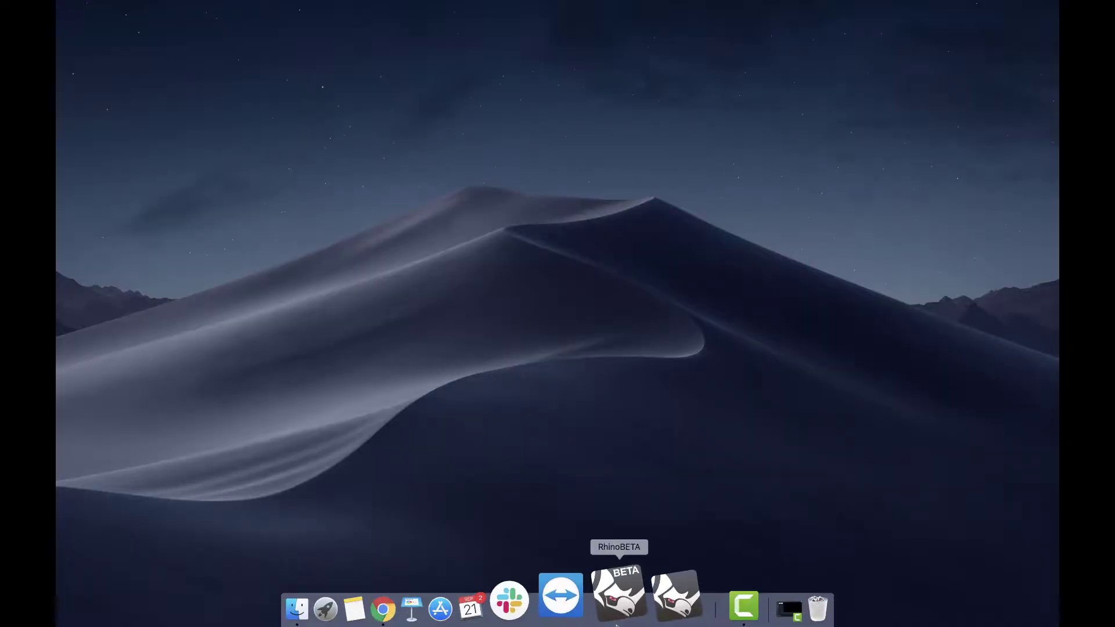
Launch Rhino from the Dock and sign in with the saved Rhino account
left_click(642, 610)
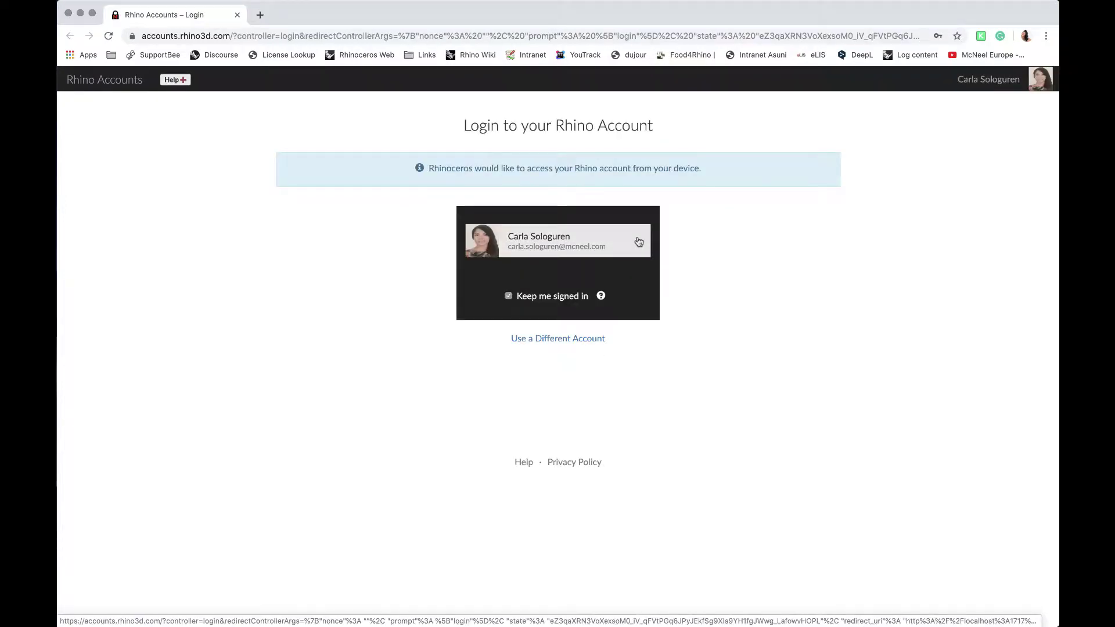
left_click(547, 244)
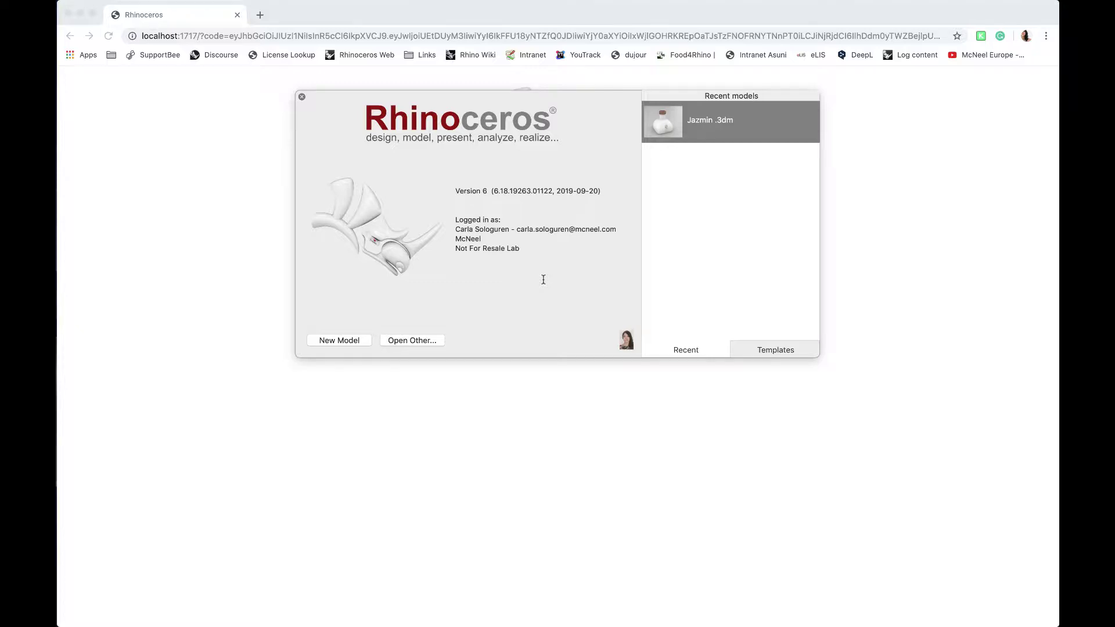
Start a new empty model from the Rhino startup screen
left_click(344, 342)
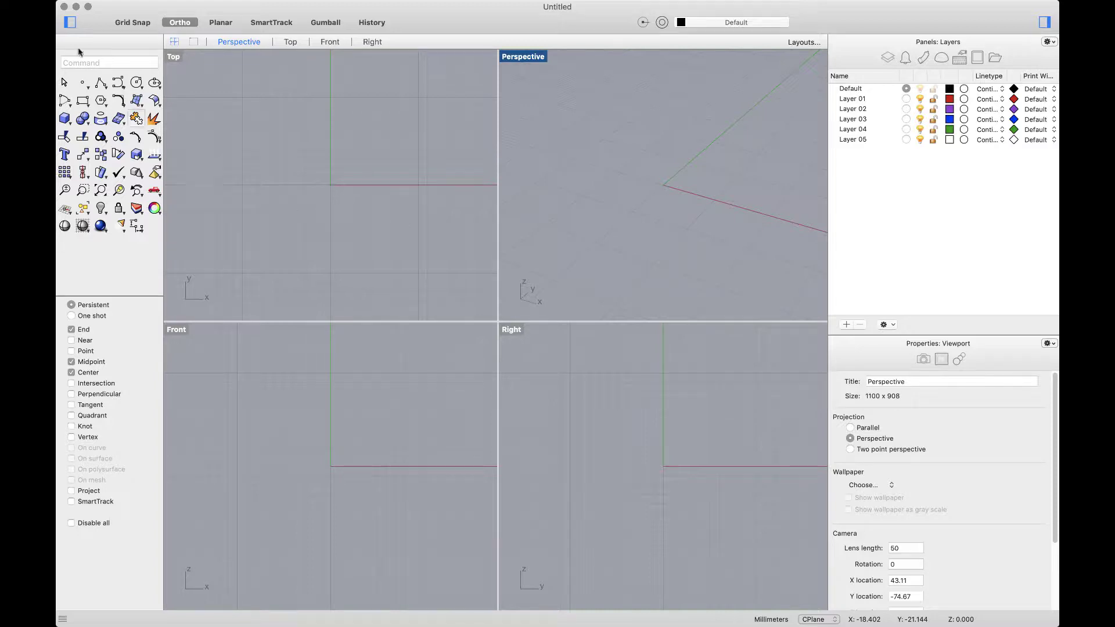
left_click(74, 9)
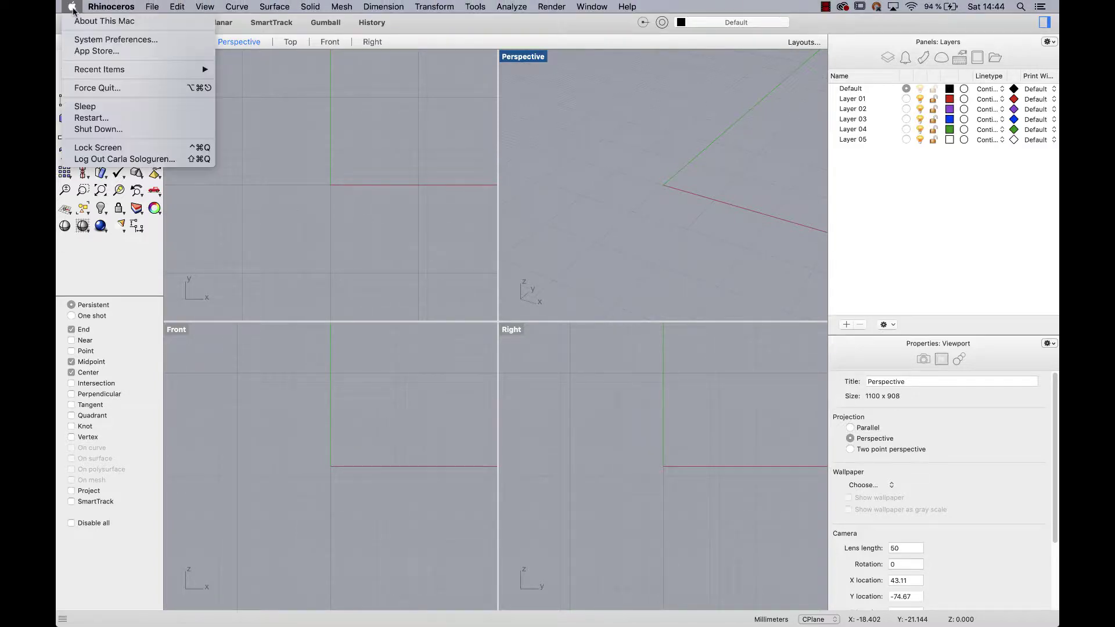
left_click(84, 41)
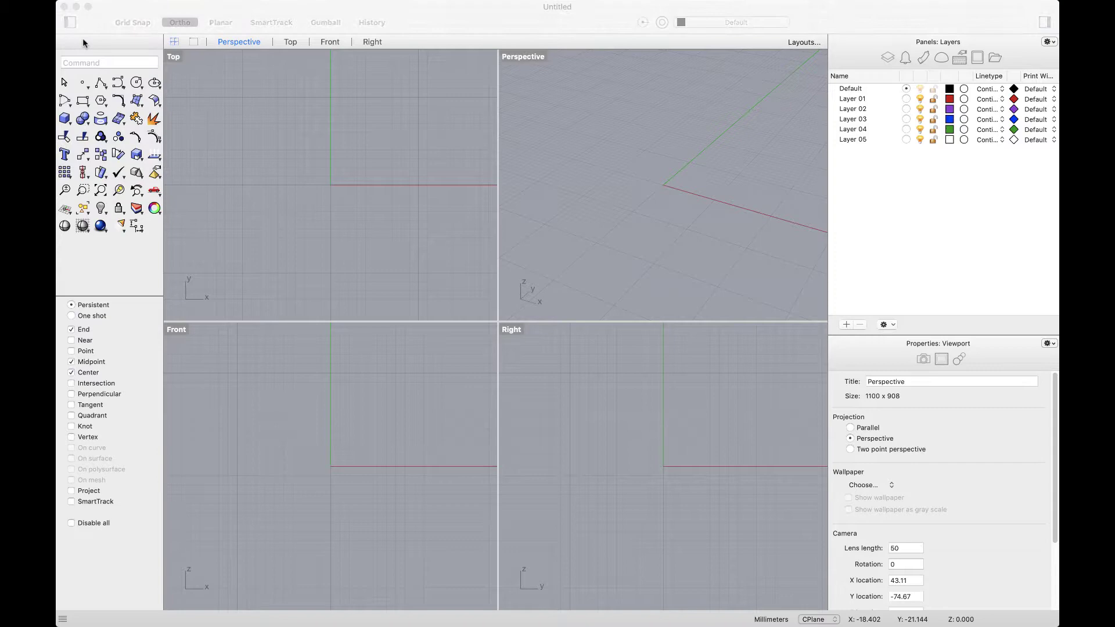
left_click(356, 187)
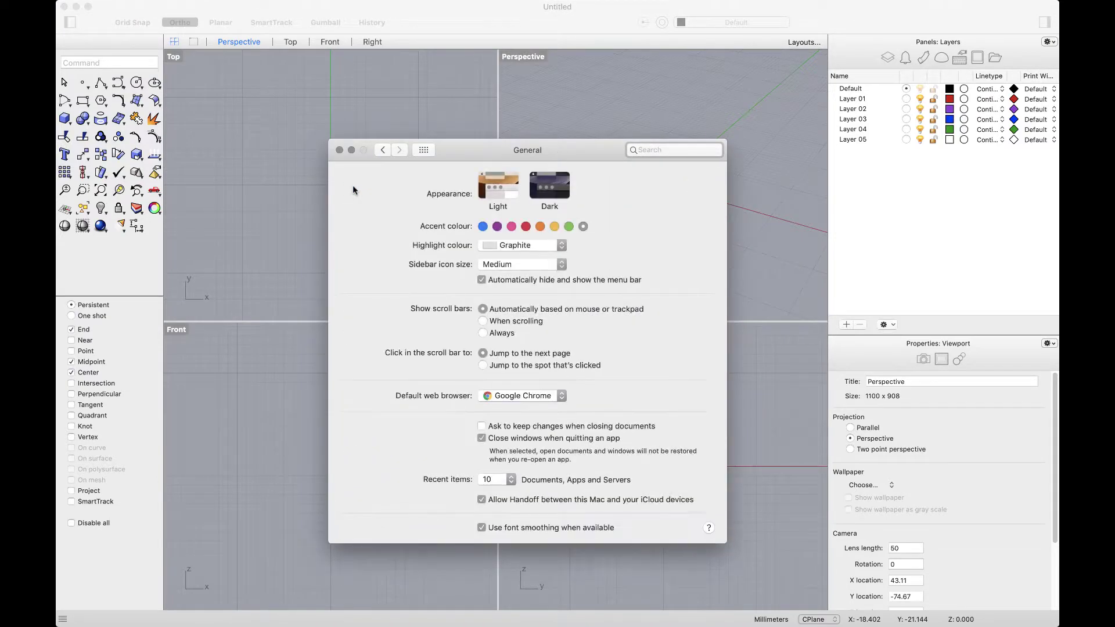
left_click(559, 188)
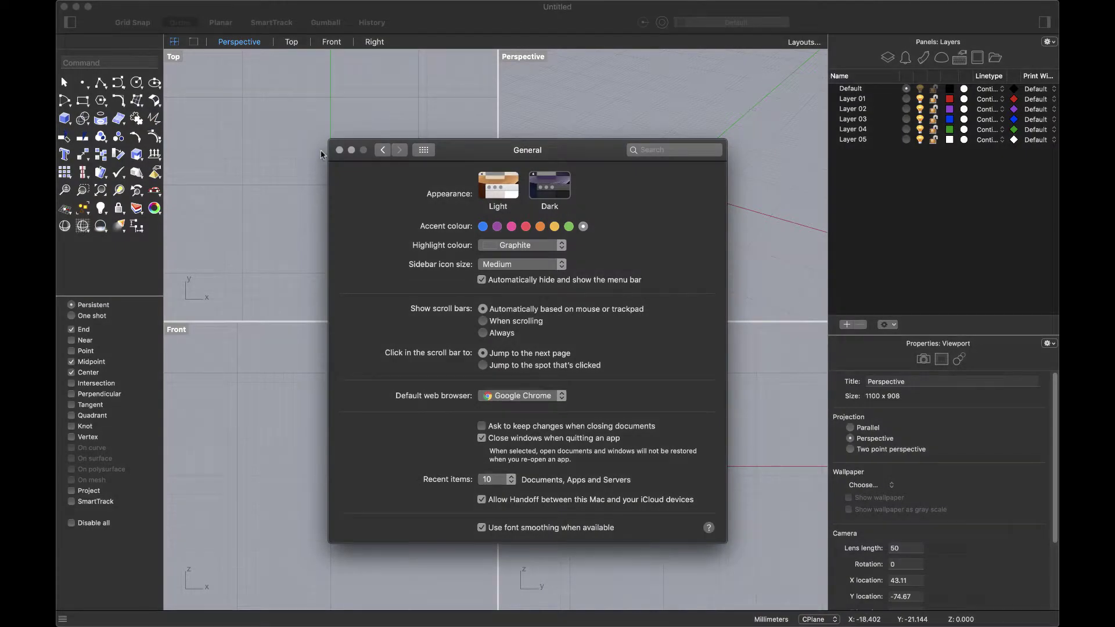
left_click(339, 150)
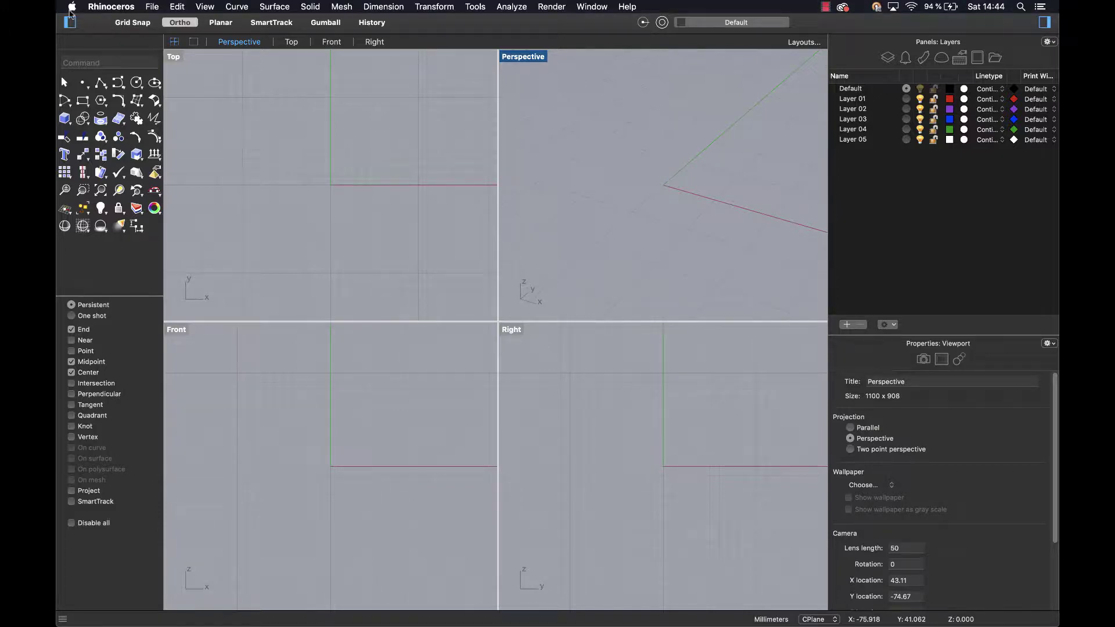
left_click(72, 8)
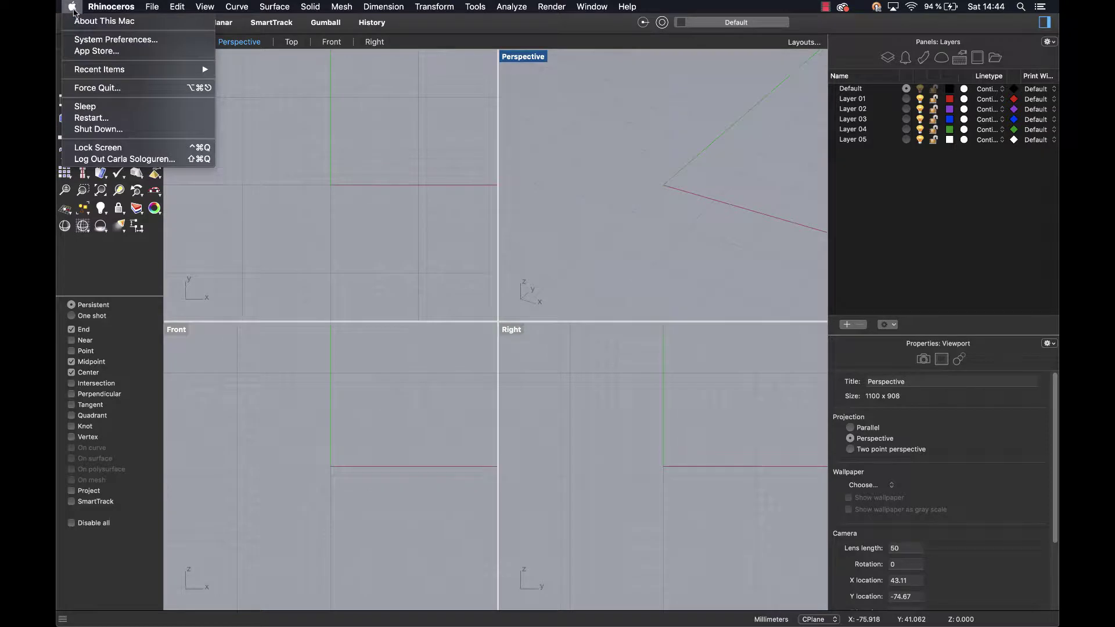
left_click(86, 41)
left_click(354, 193)
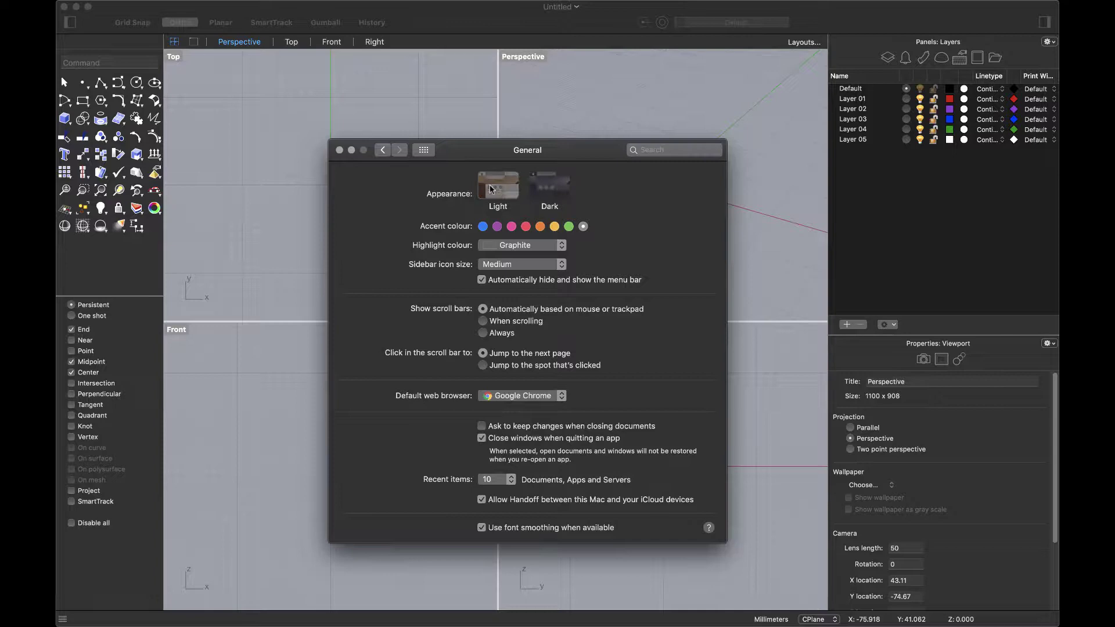
left_click(490, 189)
left_click(339, 150)
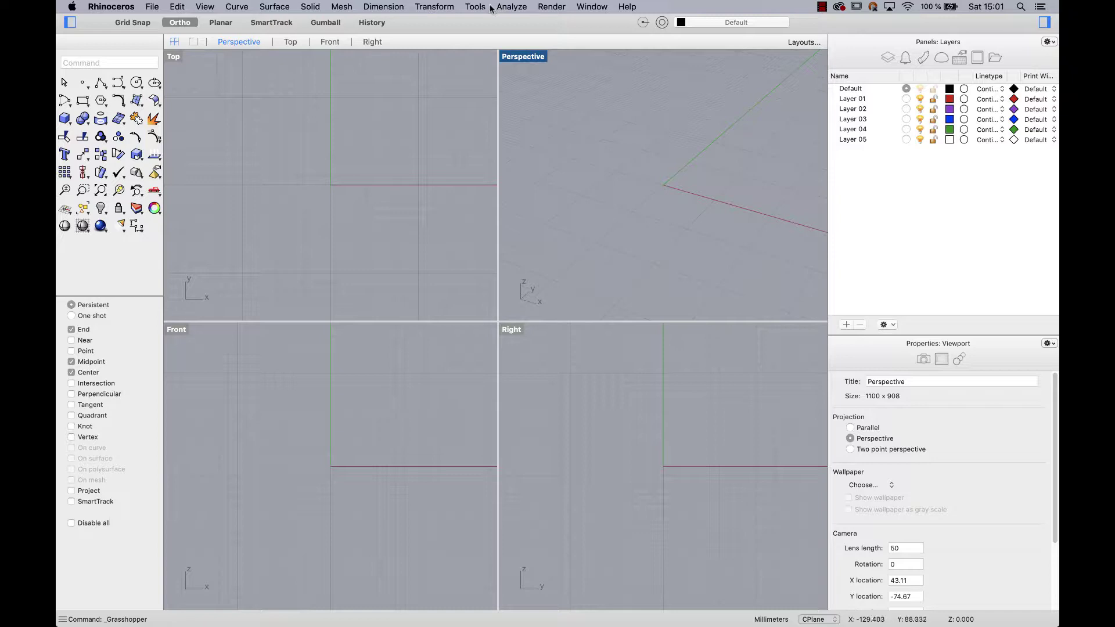
left_click(474, 8)
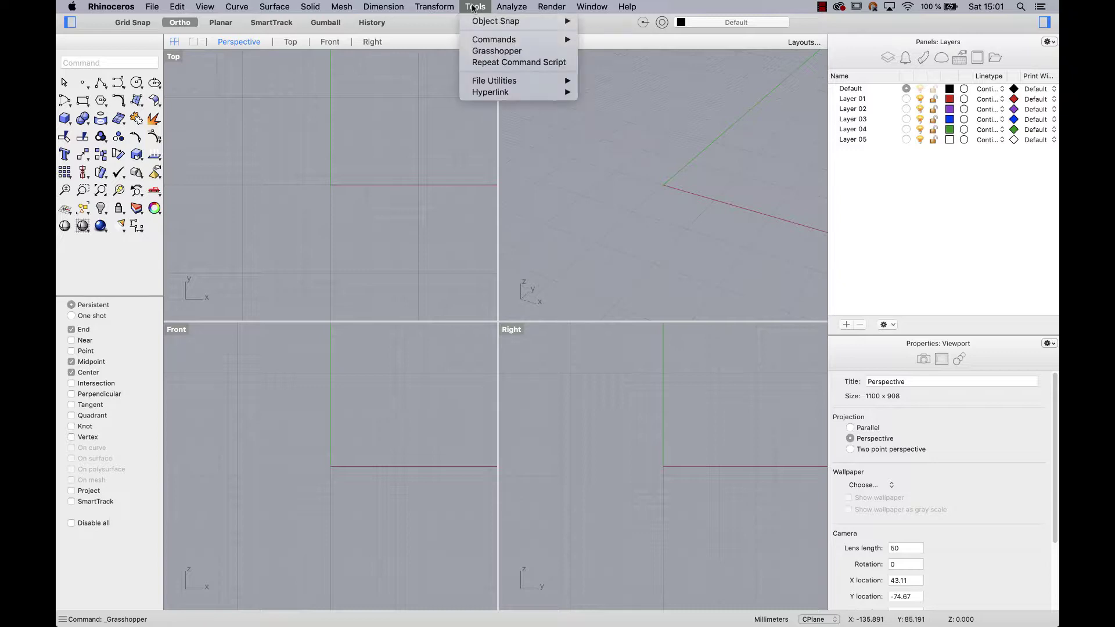
left_click(483, 52)
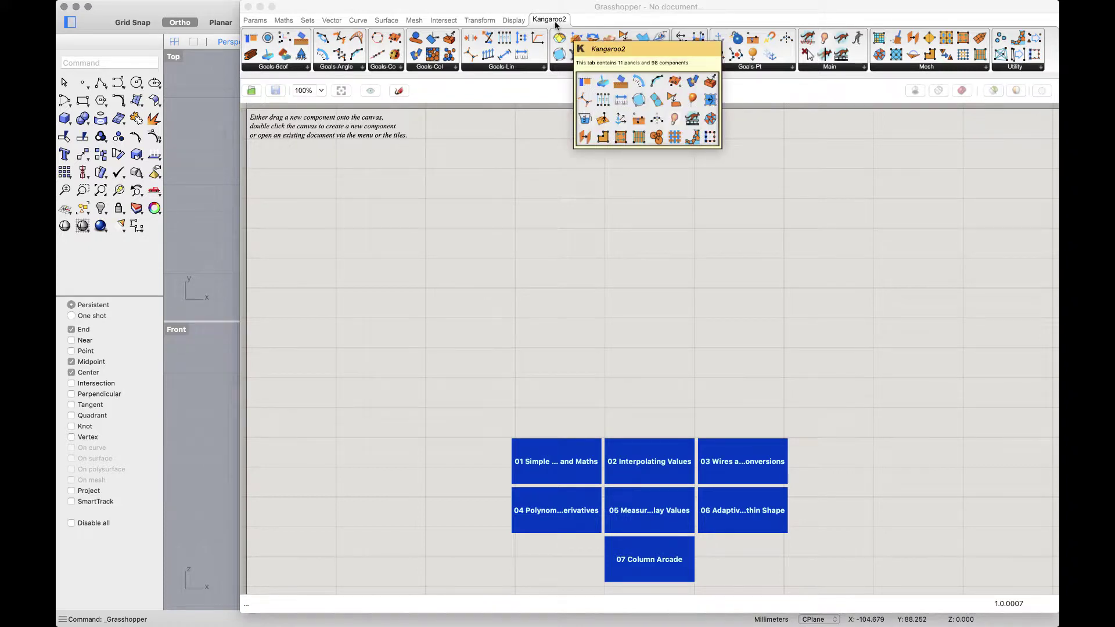
left_click(248, 8)
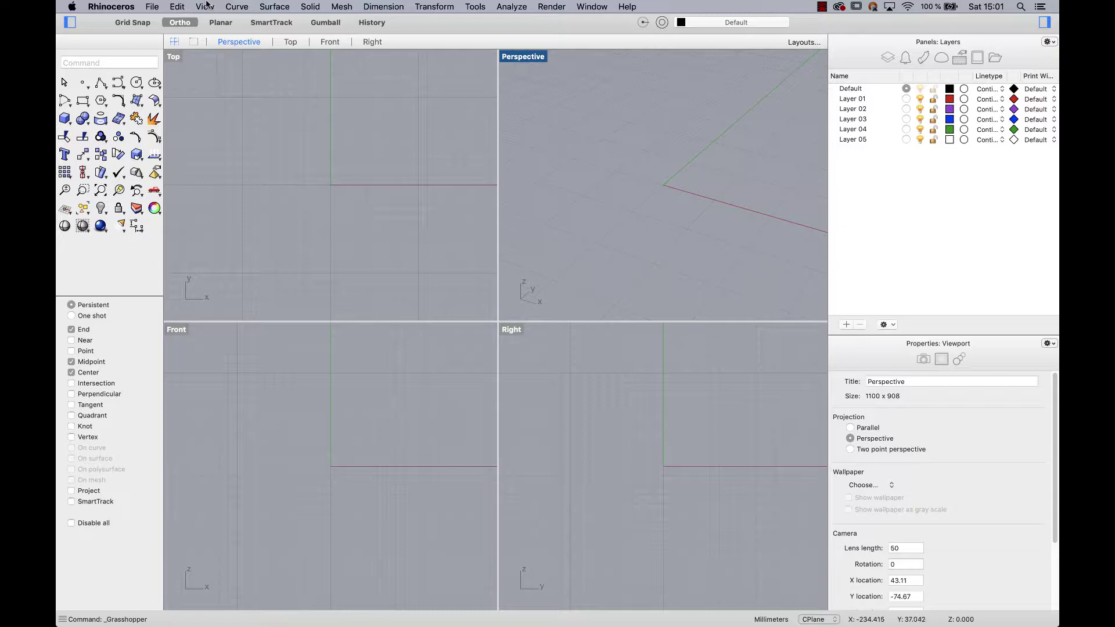
left_click(205, 7)
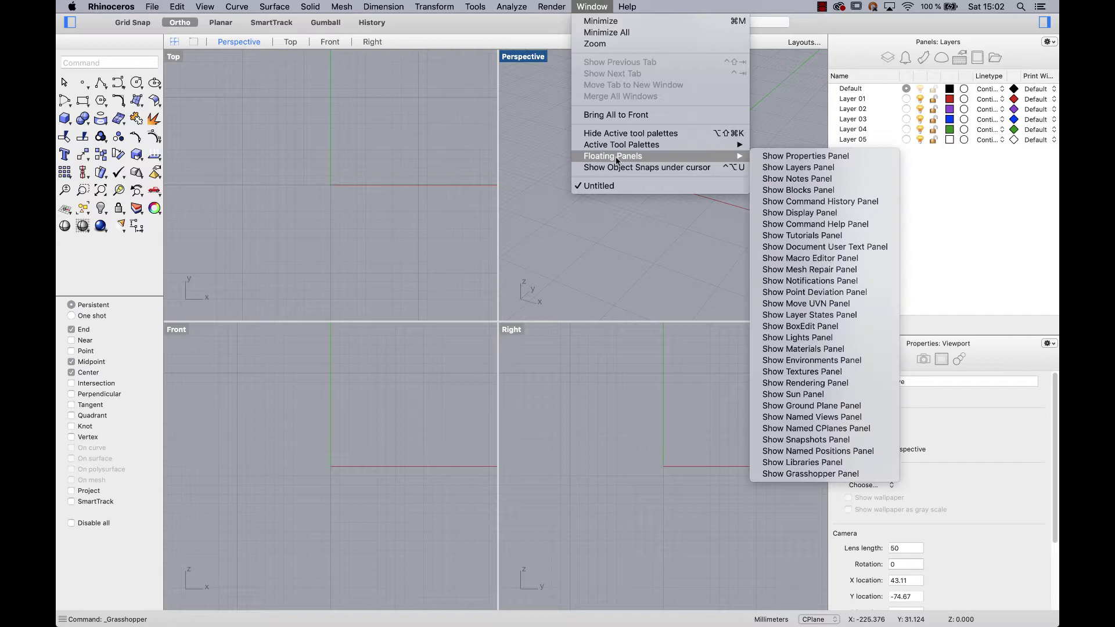
mouse_move(612, 156)
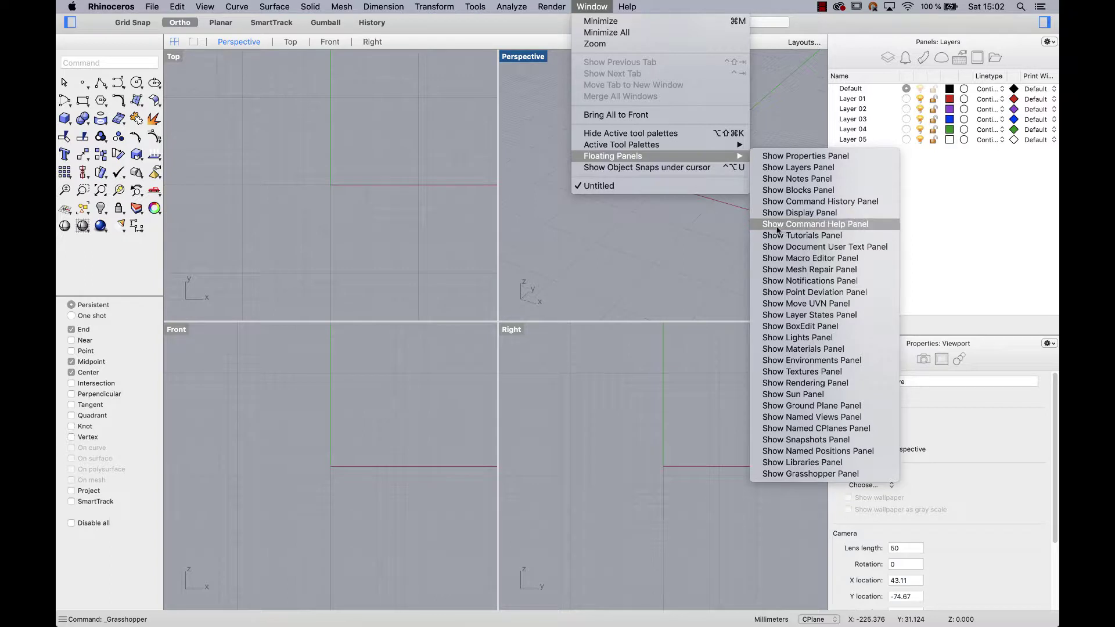
left_click(669, 233)
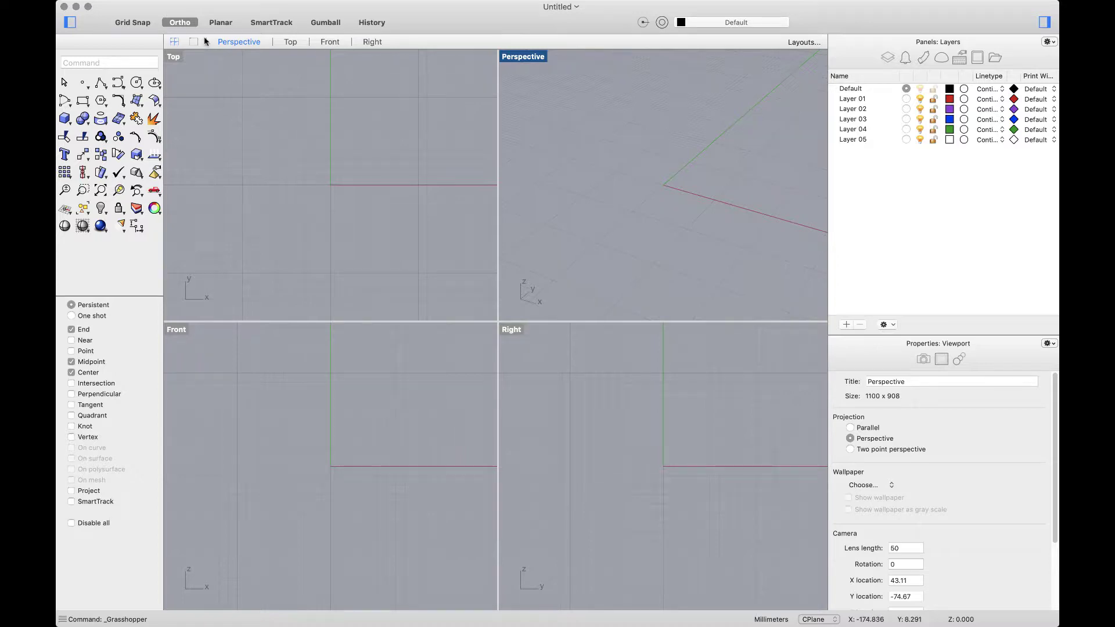
left_click(71, 23)
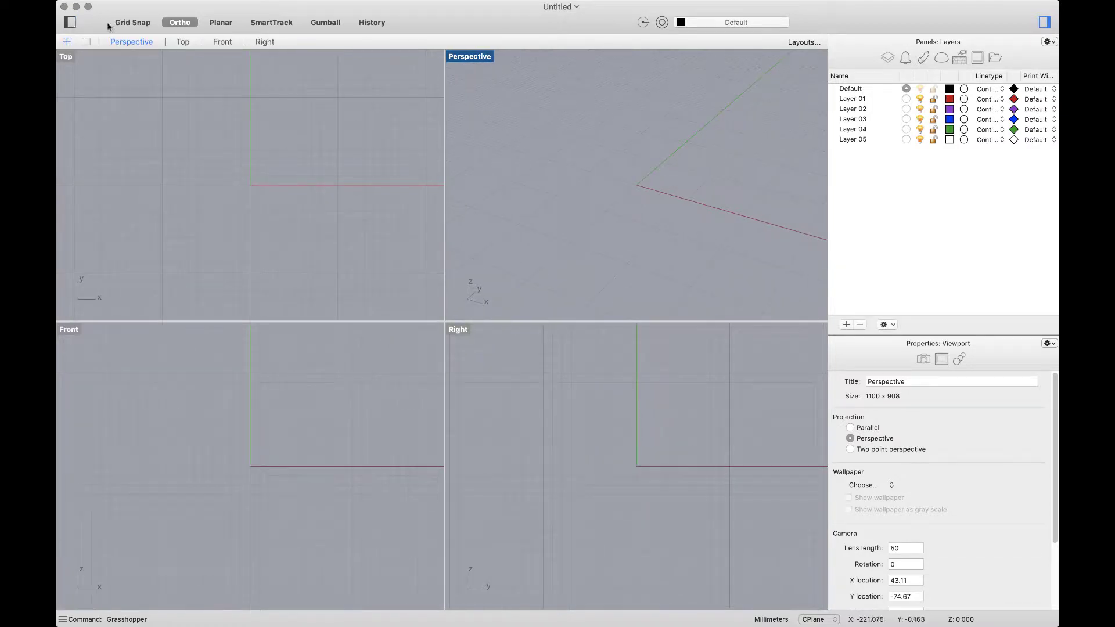
left_click(1045, 23)
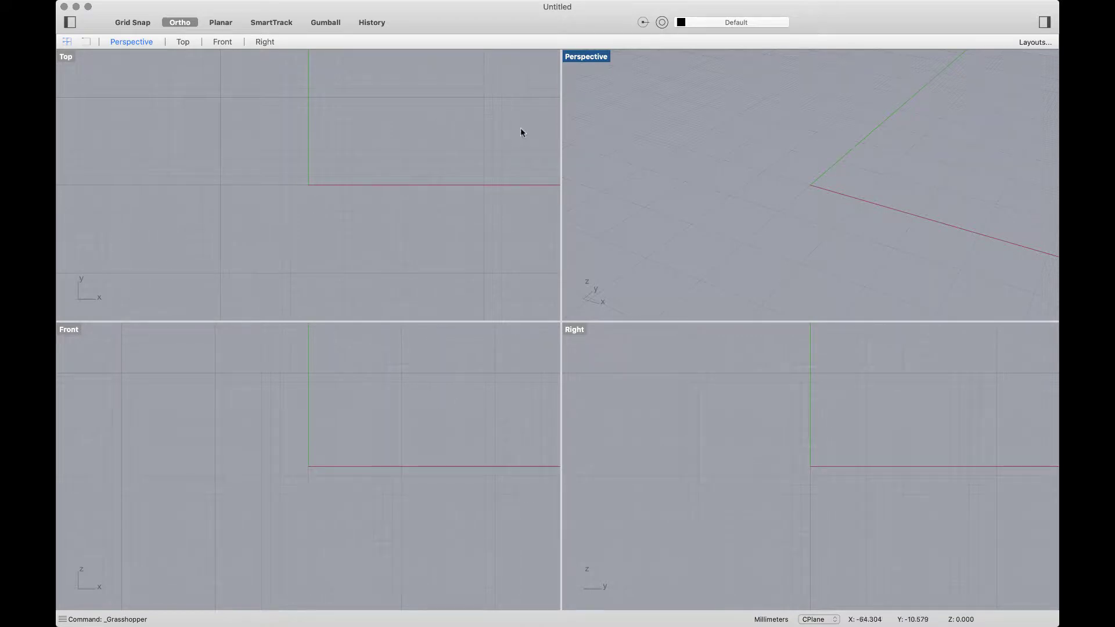
left_click(69, 22)
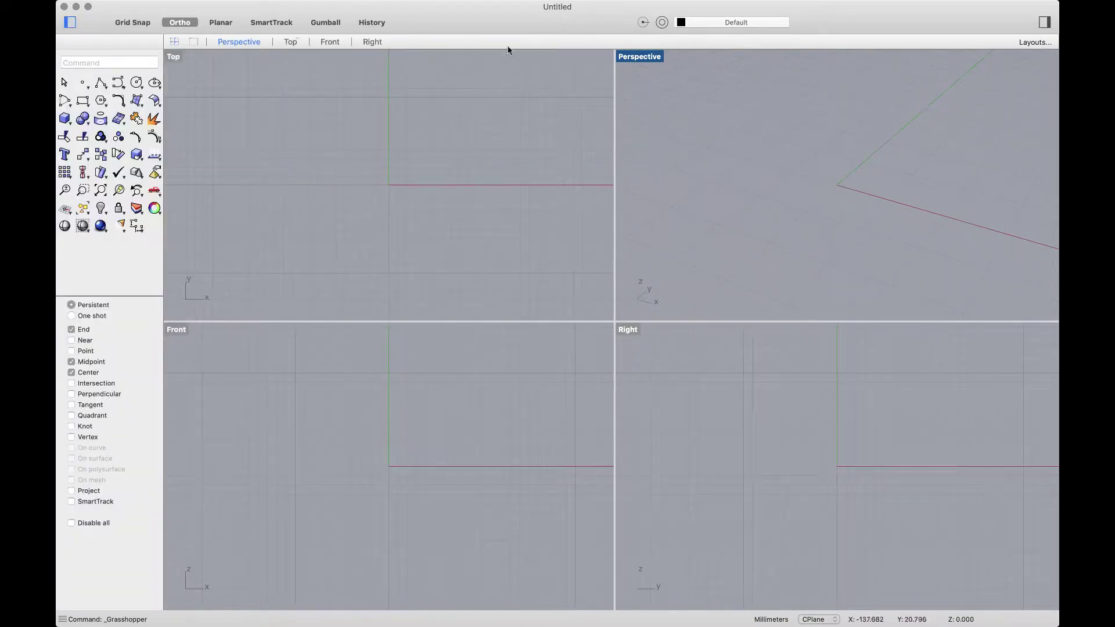
left_click(1045, 22)
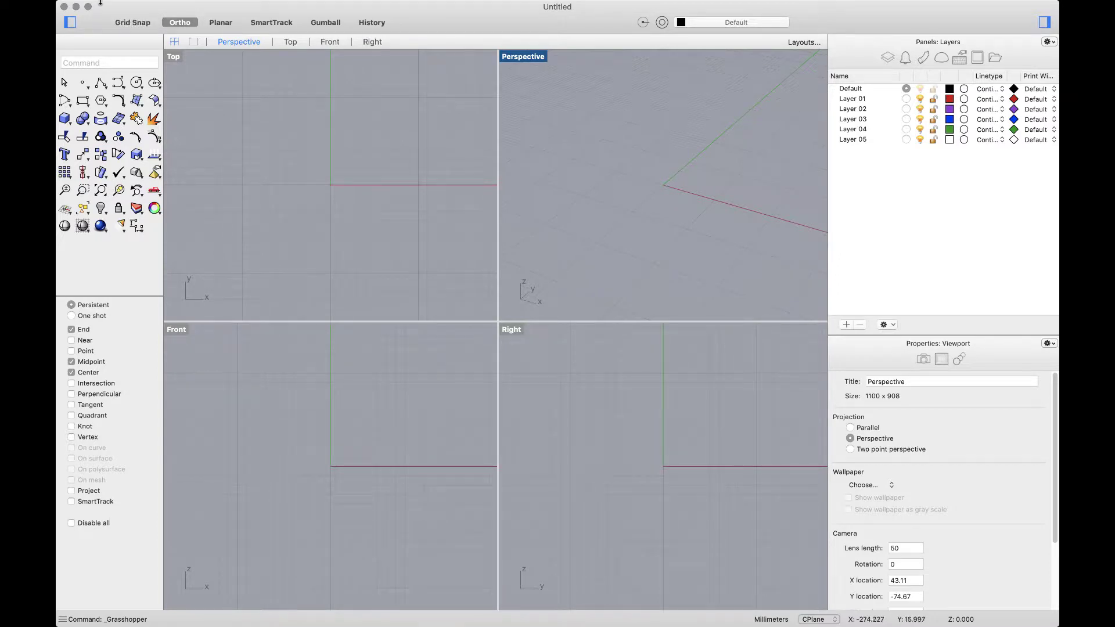
Open the recent model Jazmin .3dm from File > Open Recent
left_click(151, 7)
mouse_move(178, 55)
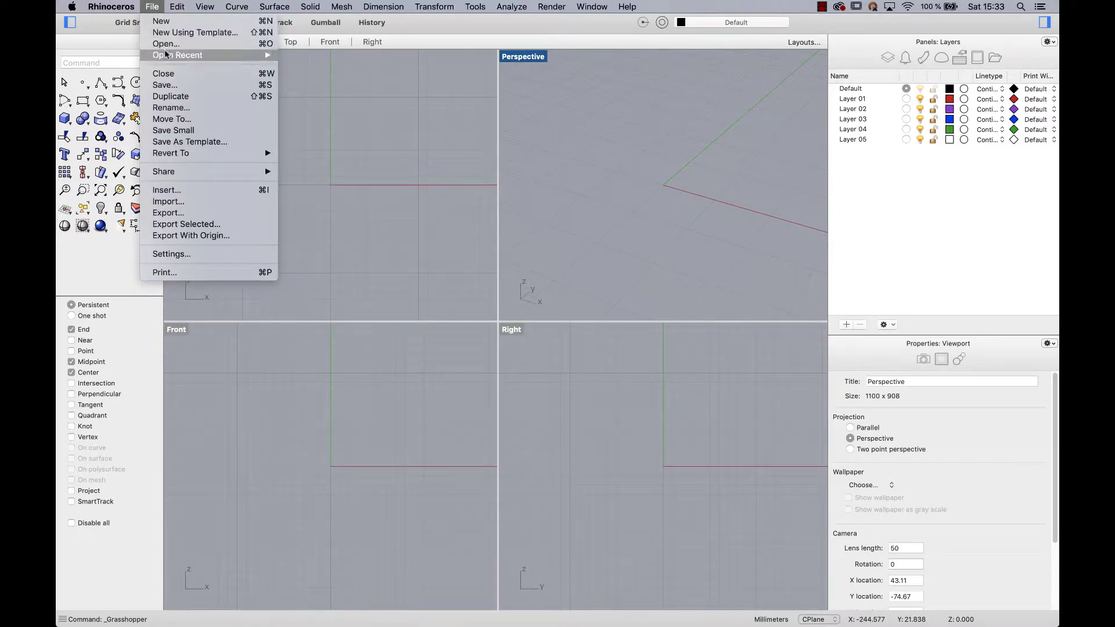
left_click(321, 56)
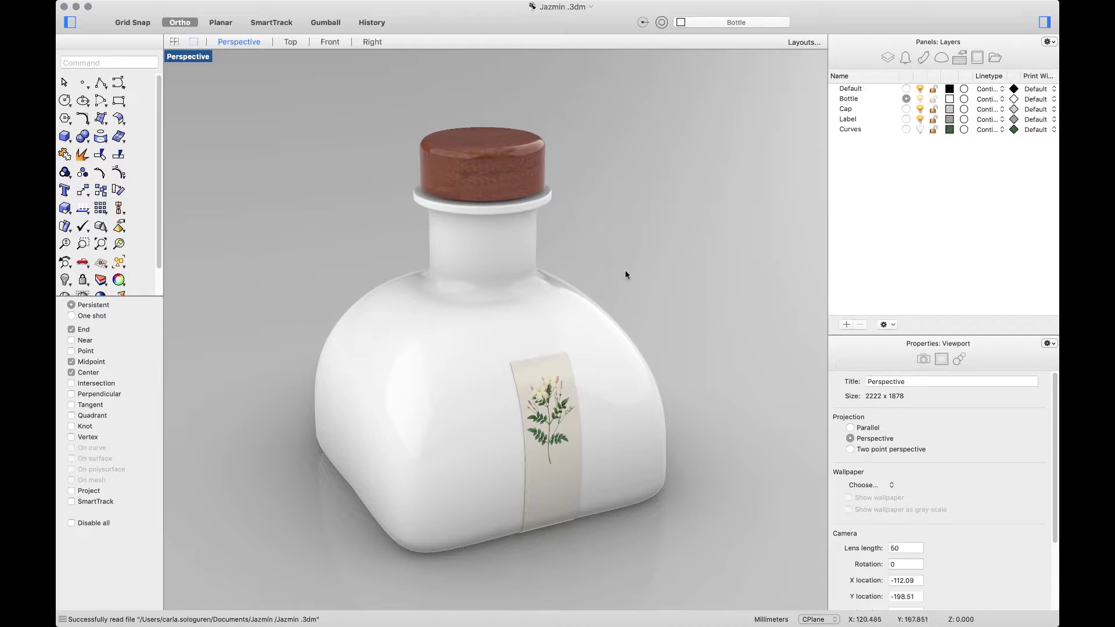
Remove and re-add the Layers side panel, then show the Notifications panel
left_click(1050, 42)
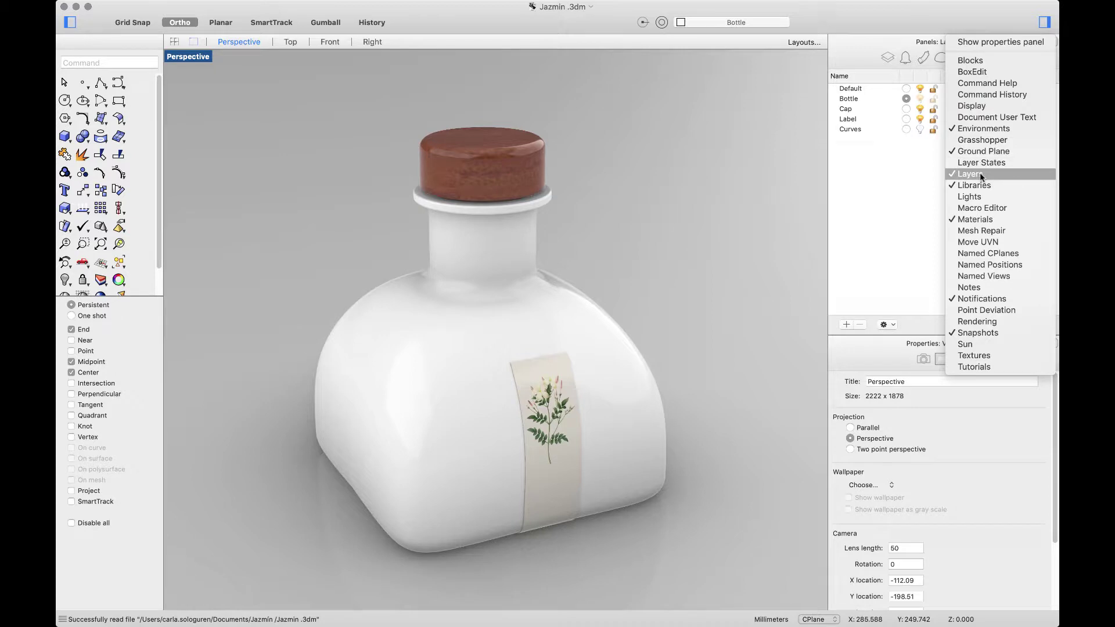
left_click(958, 174)
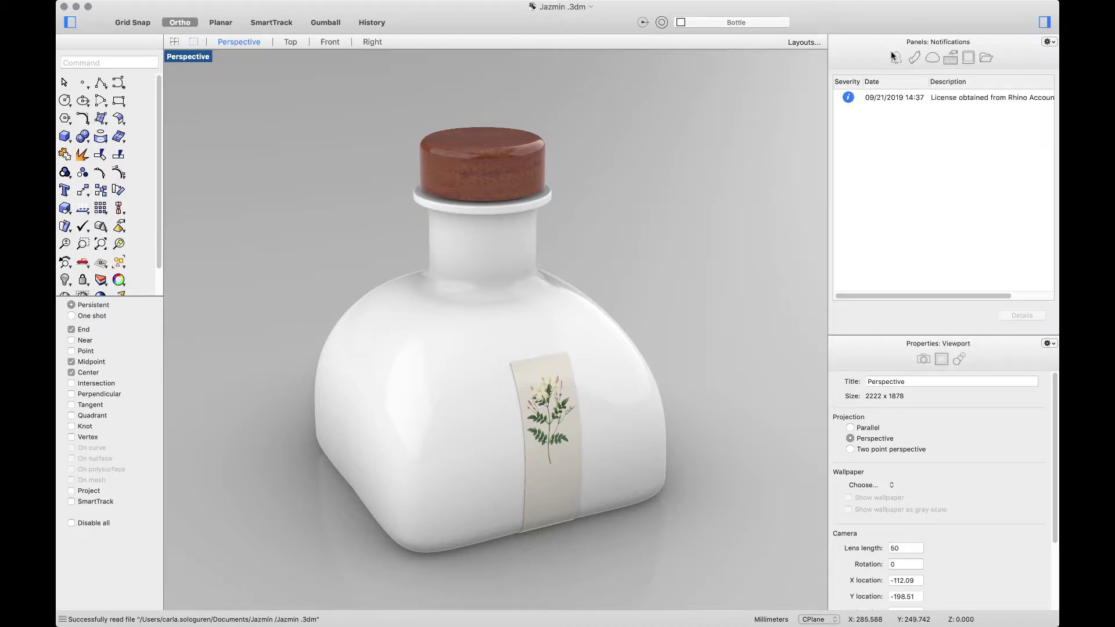
left_click(1051, 41)
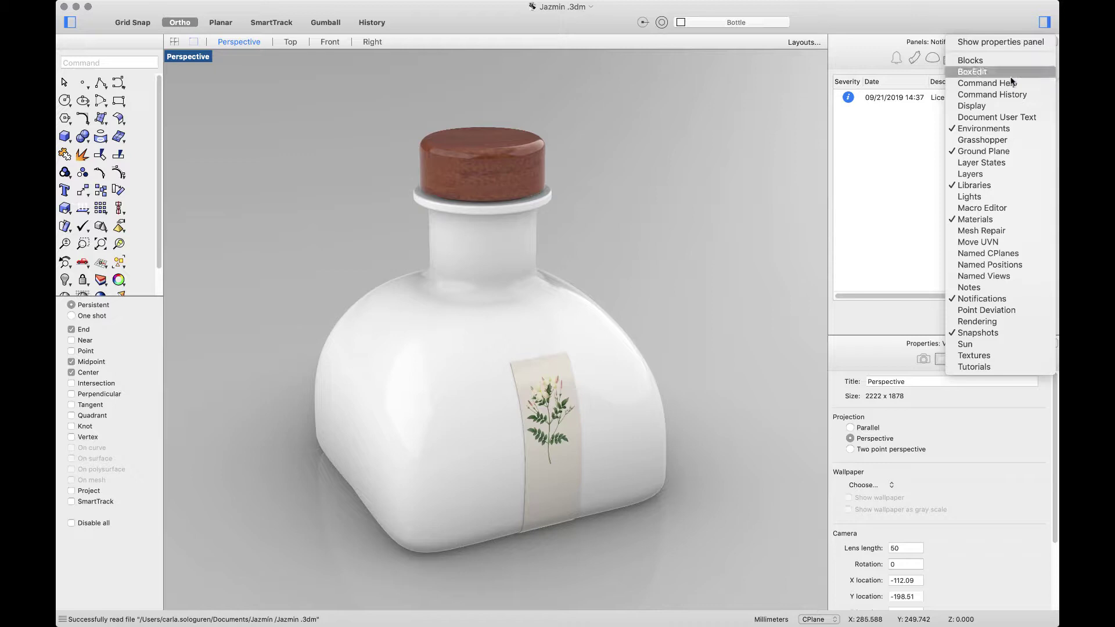
left_click(970, 174)
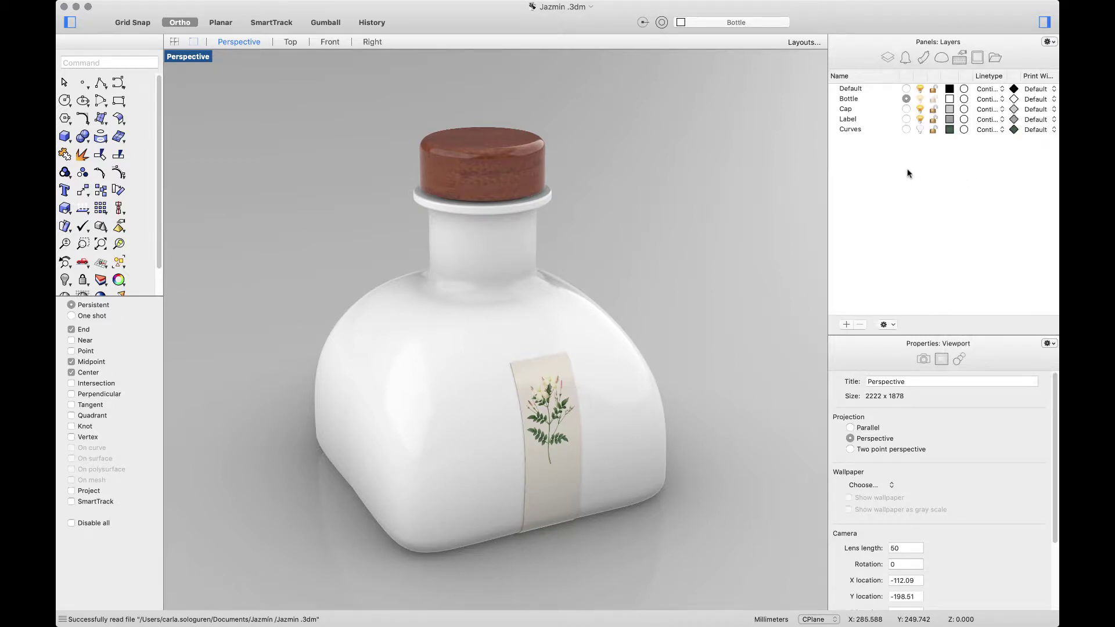
left_click(907, 58)
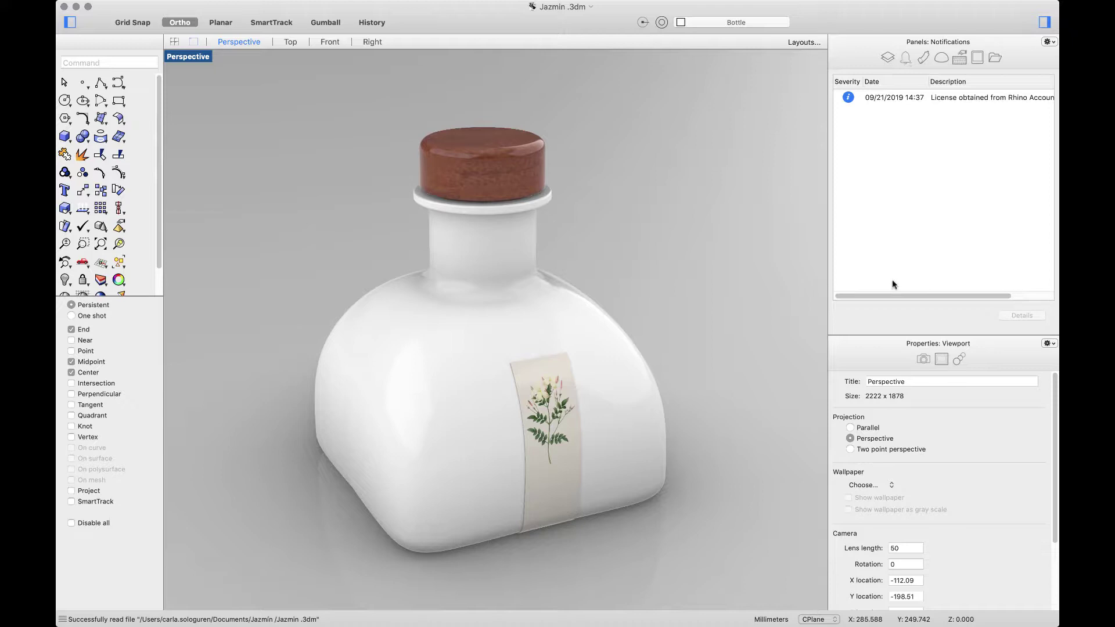
mouse_move(924, 297)
left_mouse_down()
mouse_move(965, 300)
mouse_move(880, 294)
mouse_move(976, 297)
mouse_move(887, 303)
left_mouse_up()
Browse the Libraries panel into Pattern > Weave, then return to Render Content
left_click(993, 60)
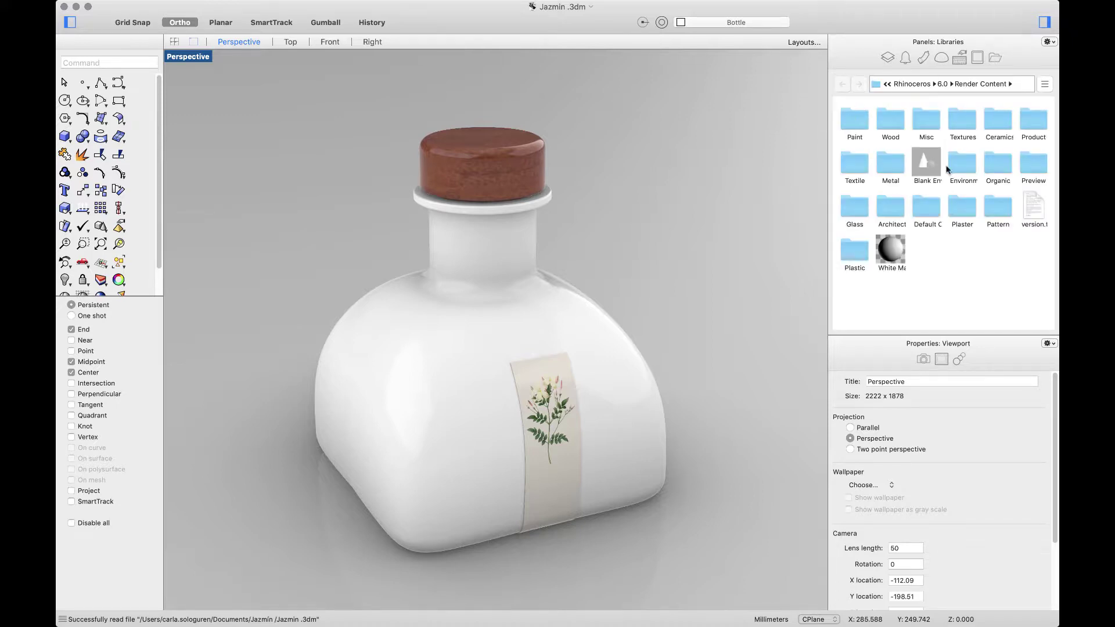
double_click(995, 216)
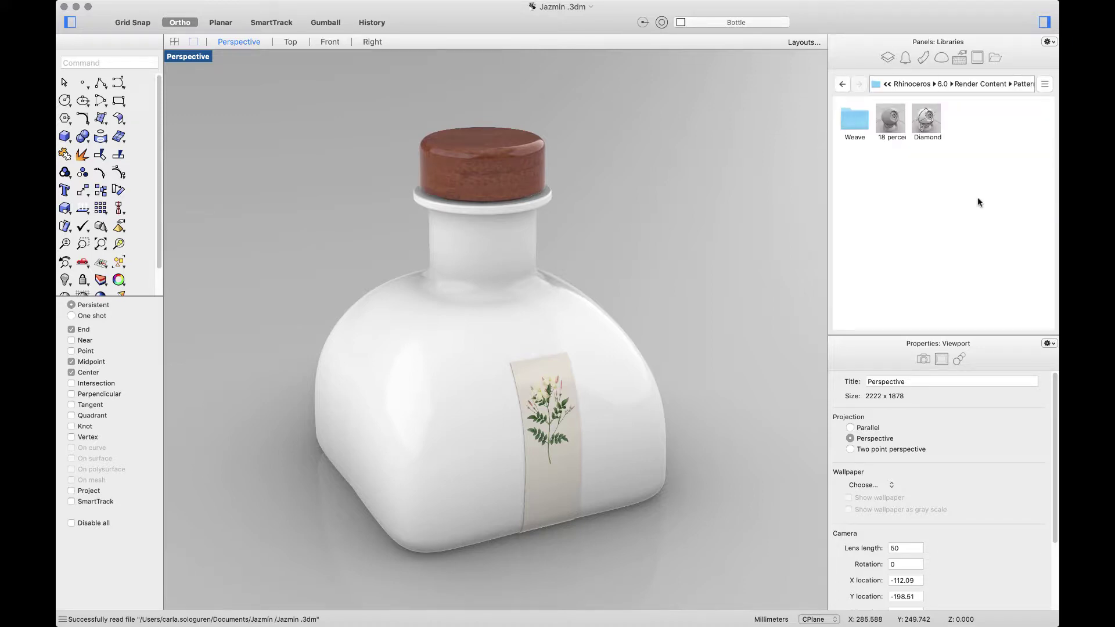
double_click(856, 132)
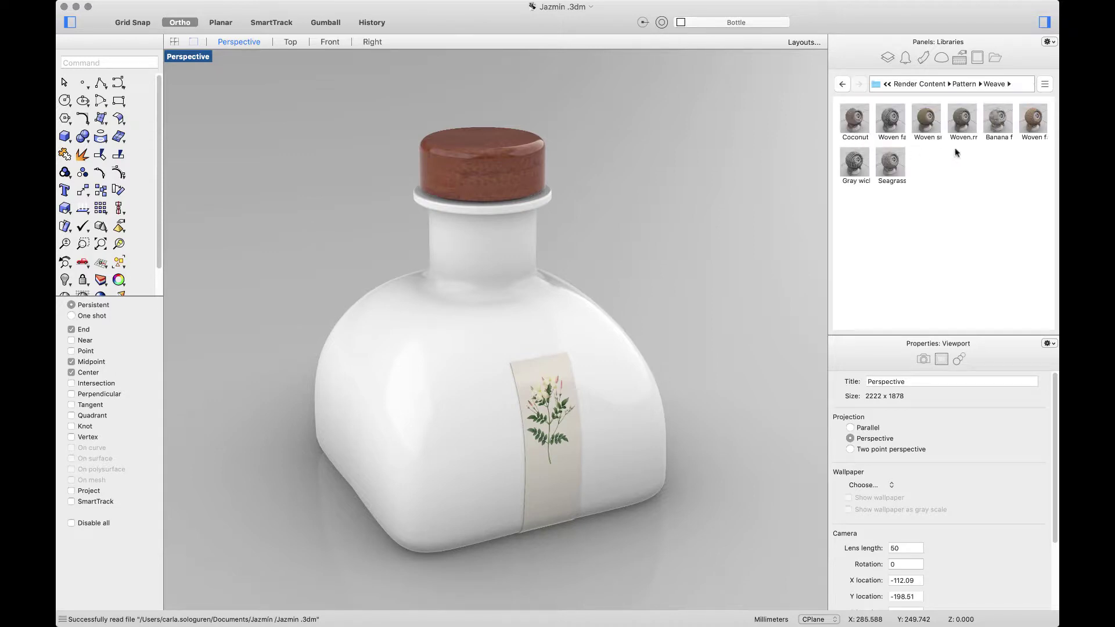
left_click(922, 87)
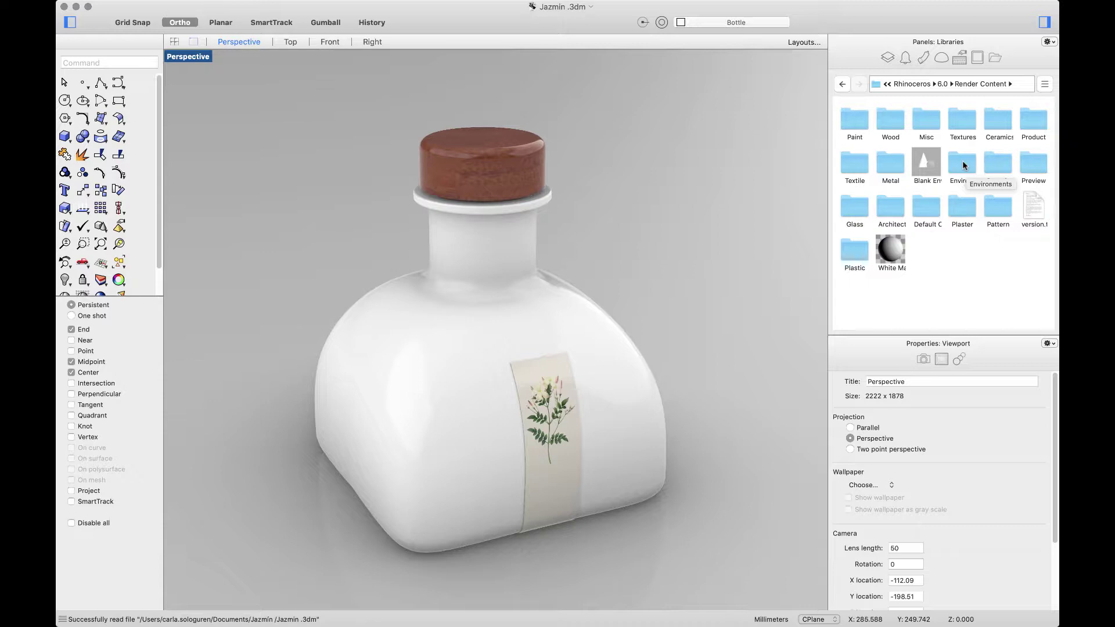
Show the Environments panel and dismiss its add-environment menu without adding one
left_click(940, 58)
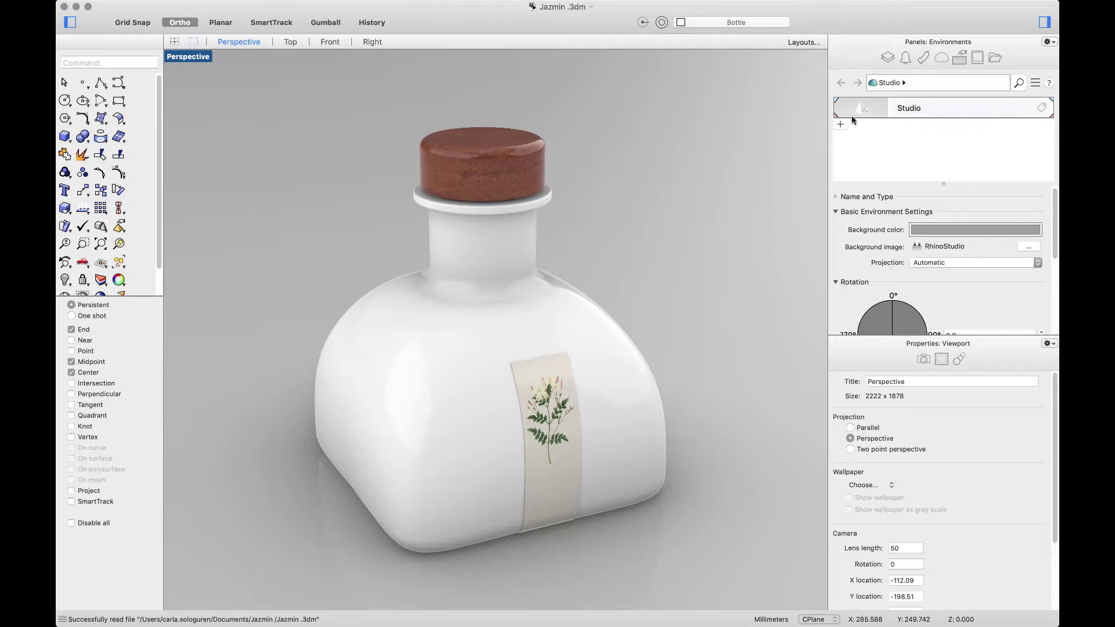
left_click(839, 124)
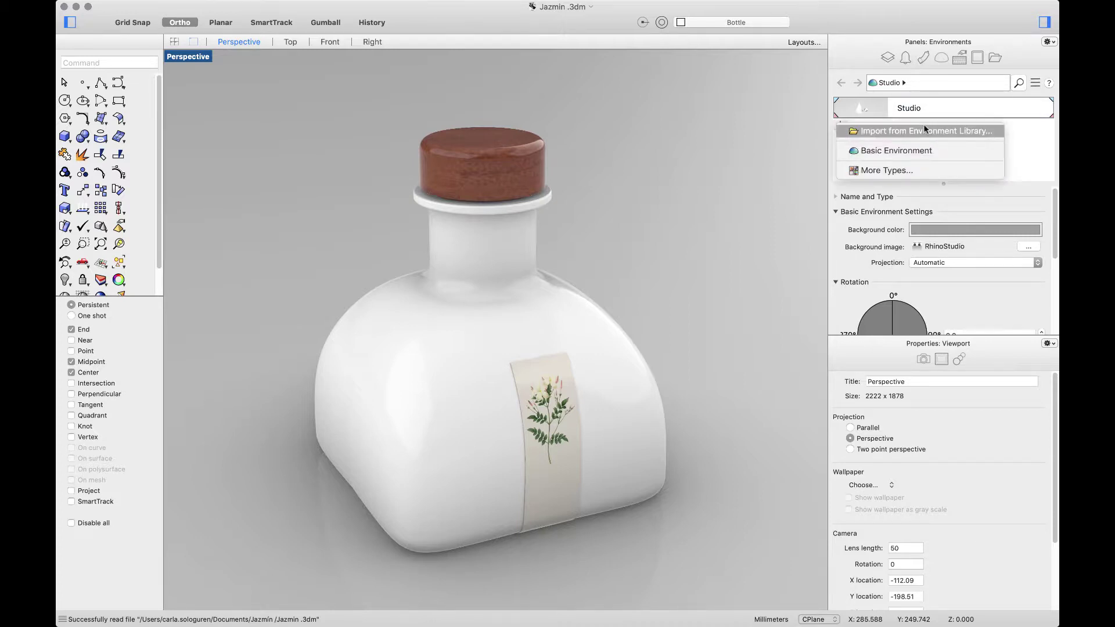
left_click(1006, 186)
mouse_move(1052, 202)
left_mouse_down()
mouse_move(1052, 239)
mouse_move(1057, 196)
left_mouse_up()
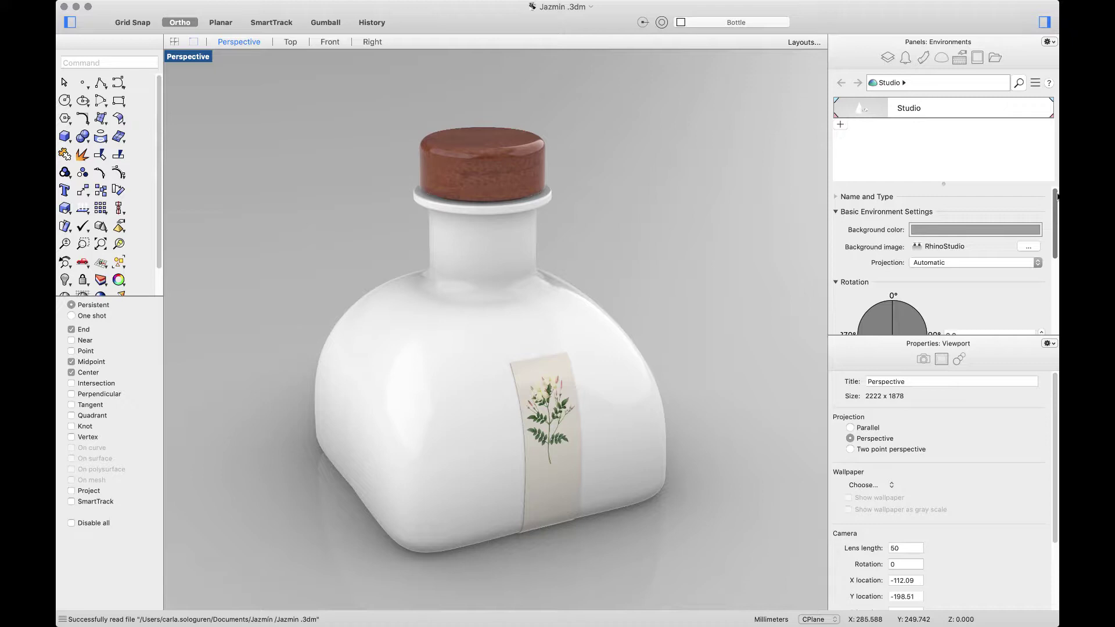
mouse_move(1058, 201)
left_mouse_down()
mouse_move(1058, 275)
mouse_move(1057, 202)
left_mouse_up()
In Ground Plane settings, toggle Show Ground Plane off and on, keeping Gray Satin Paint
left_click(961, 56)
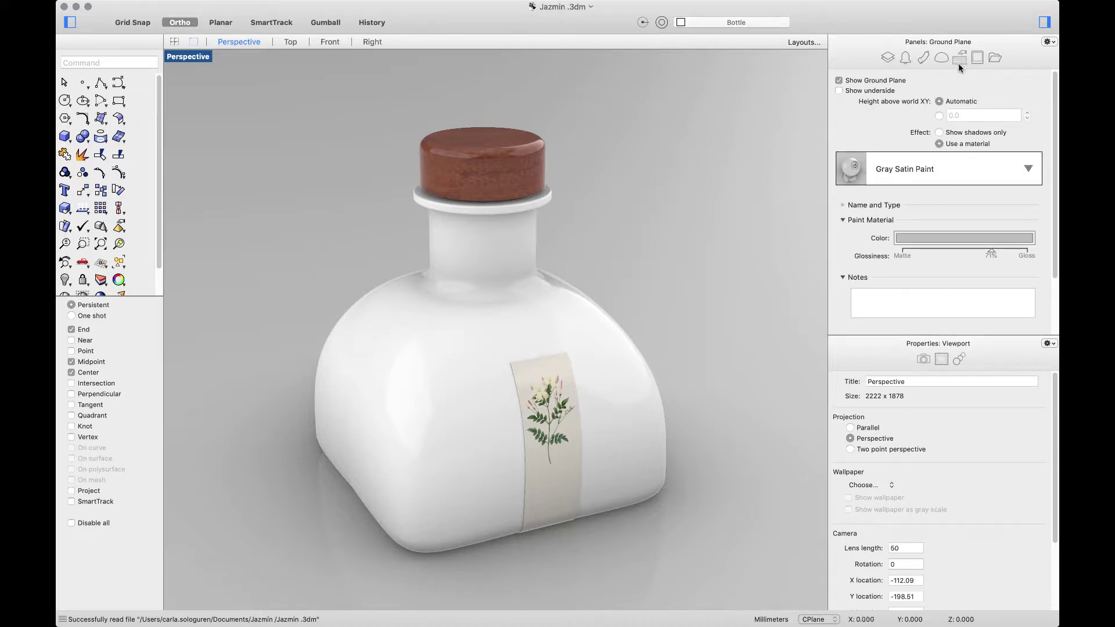
middle_click_drag(681, 284, 704, 269)
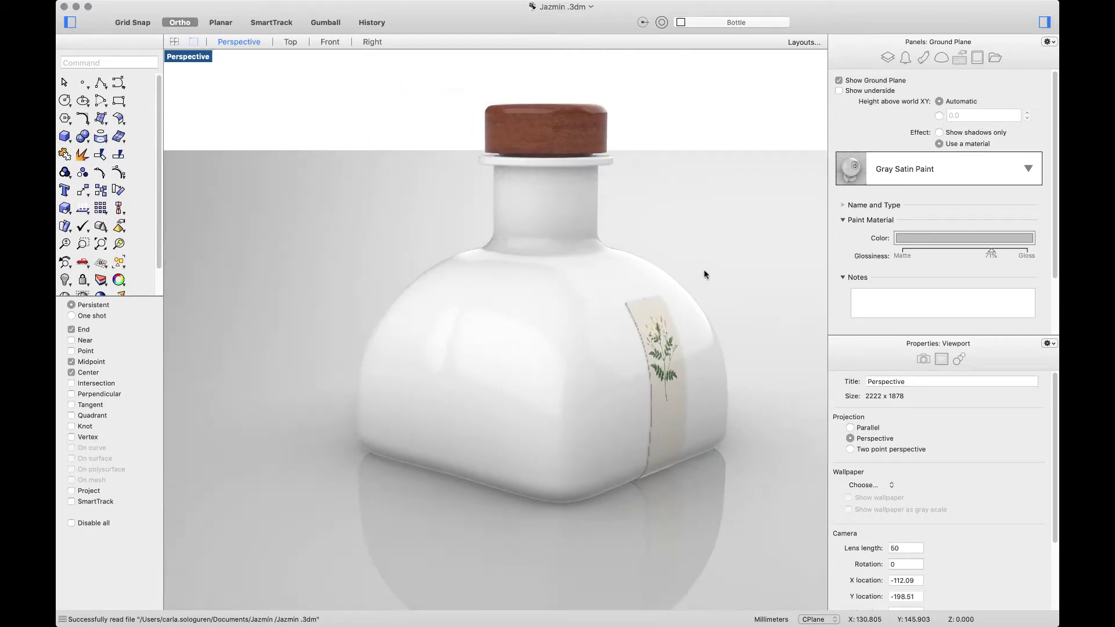
left_click(838, 80)
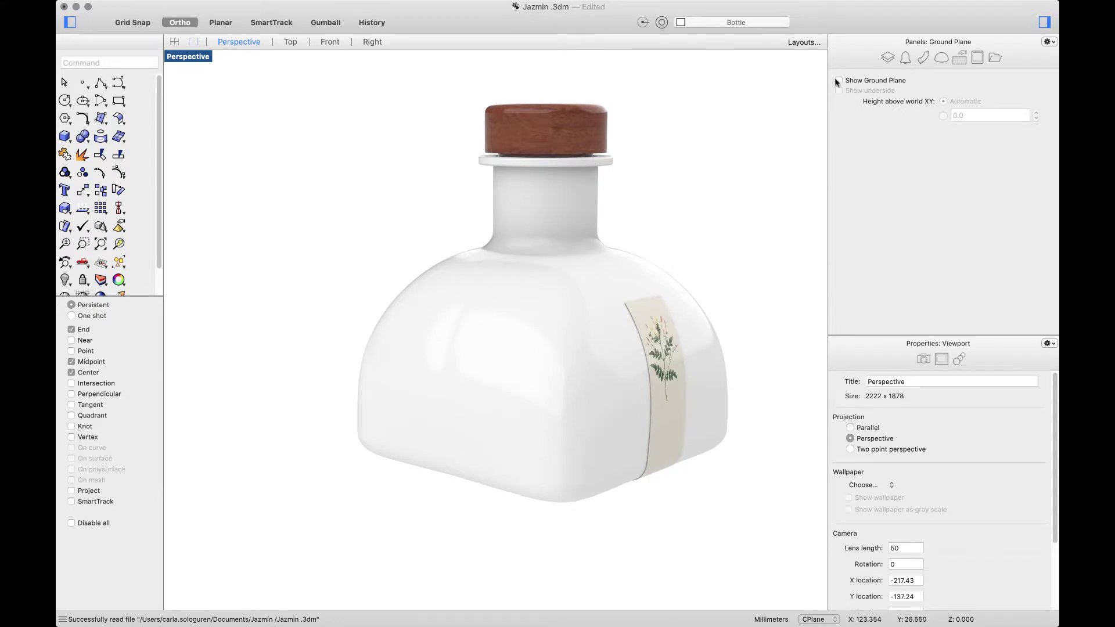
left_click(838, 80)
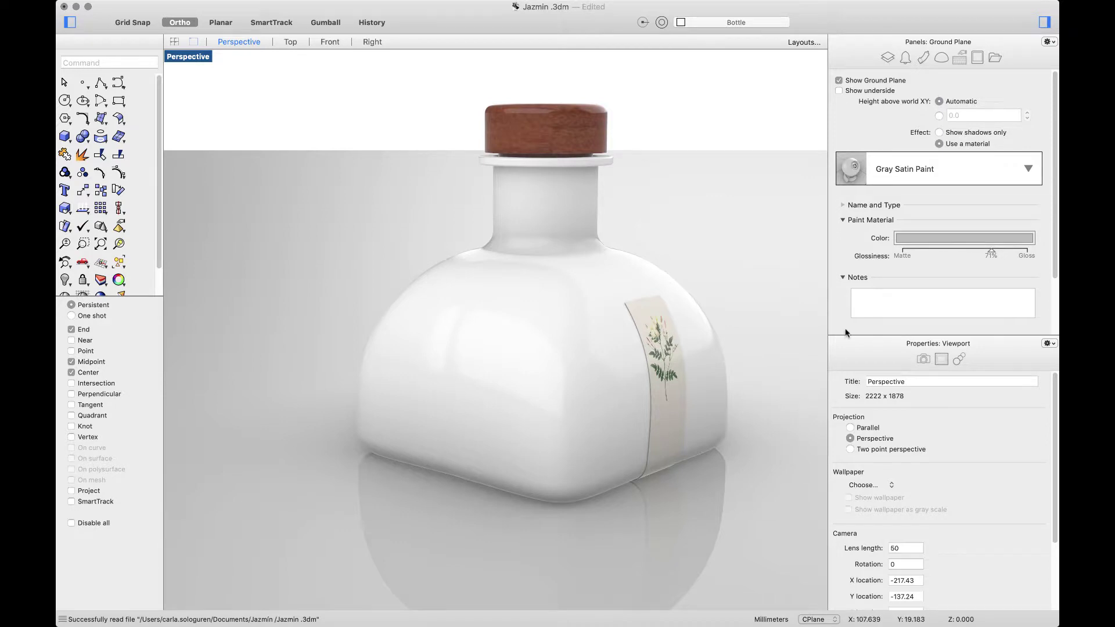
left_click(1021, 172)
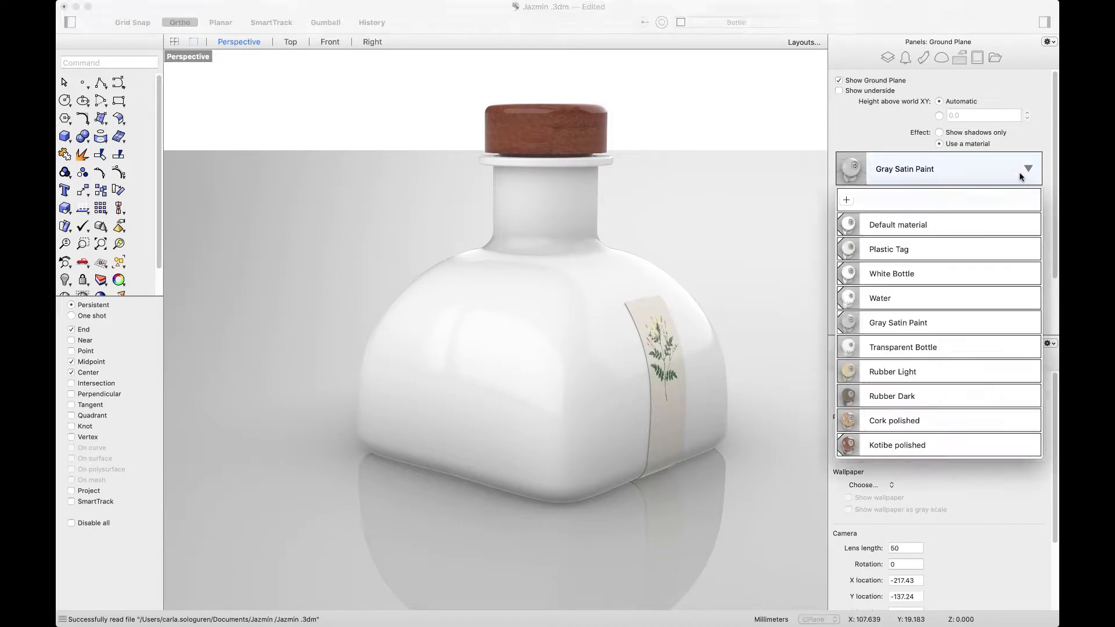
left_click(1029, 176)
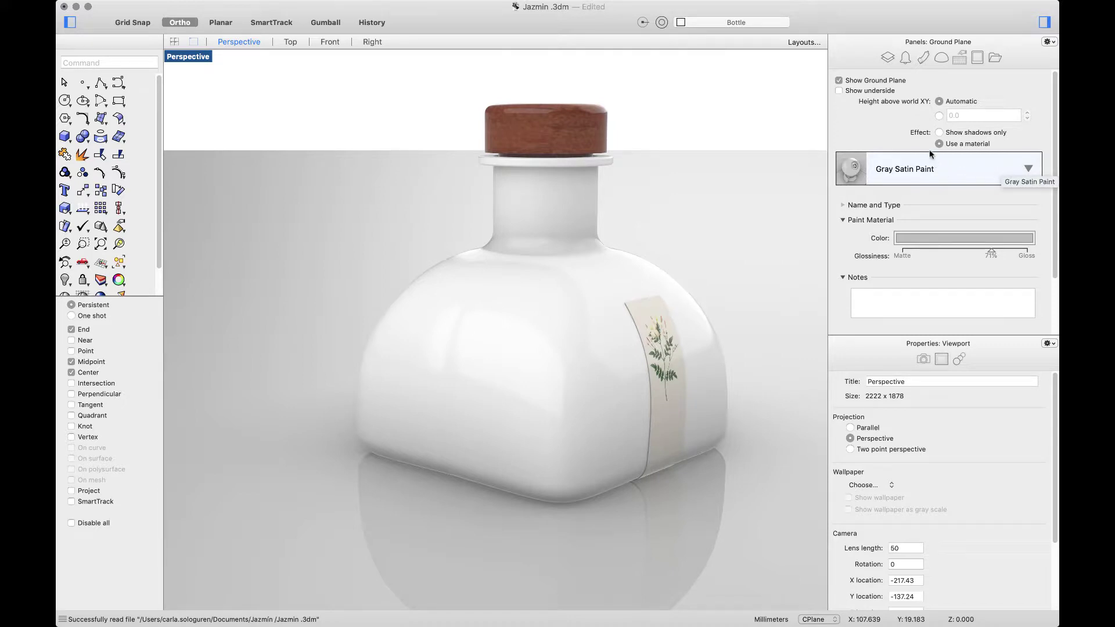
Show the Materials panel, skip adding a material, and inspect Gray Satin Paint's tags
left_click(921, 58)
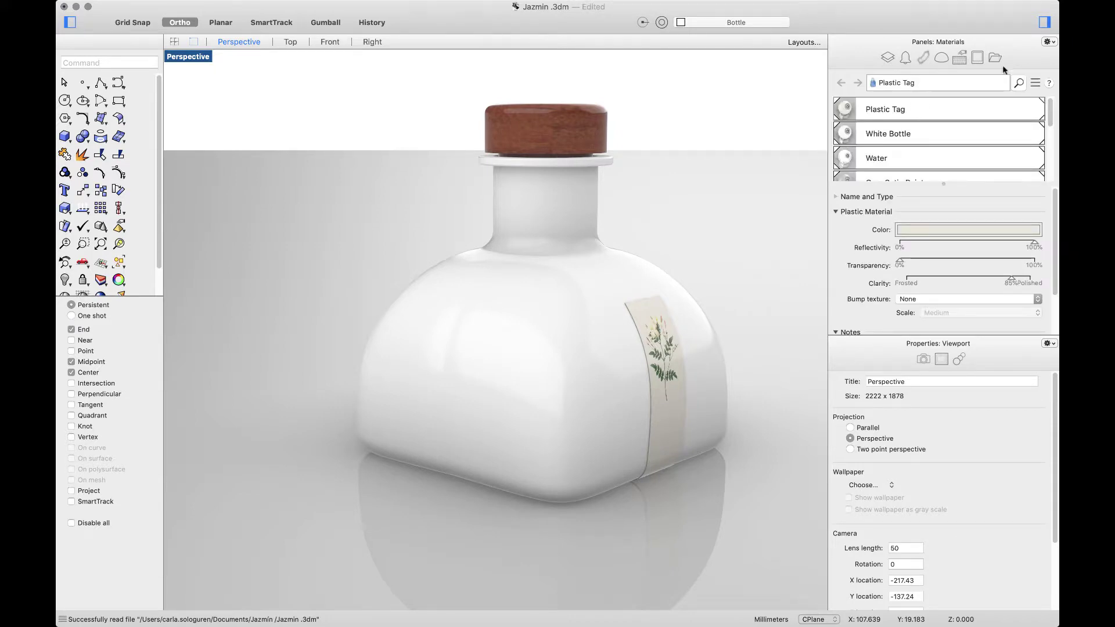
left_click_drag(1050, 106, 1049, 171)
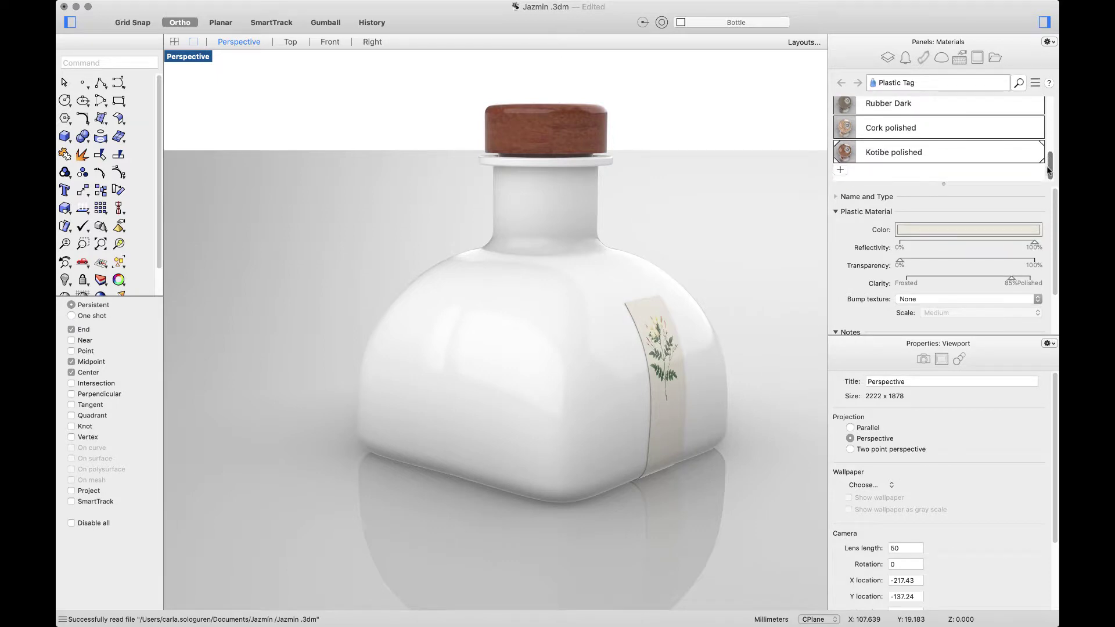
left_click(841, 170)
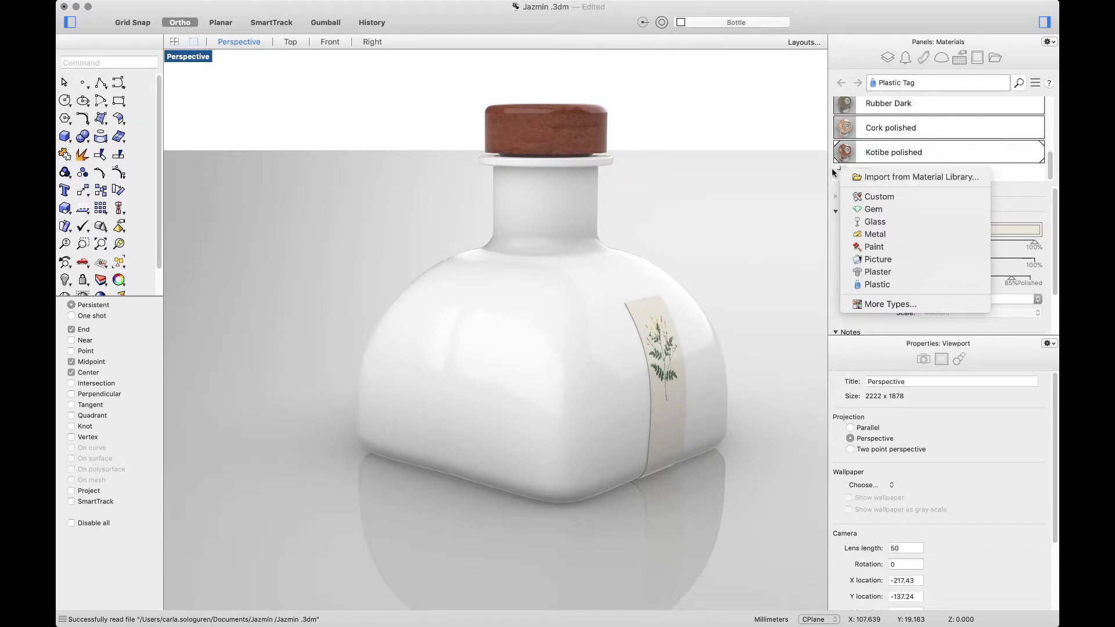
left_click(1027, 171)
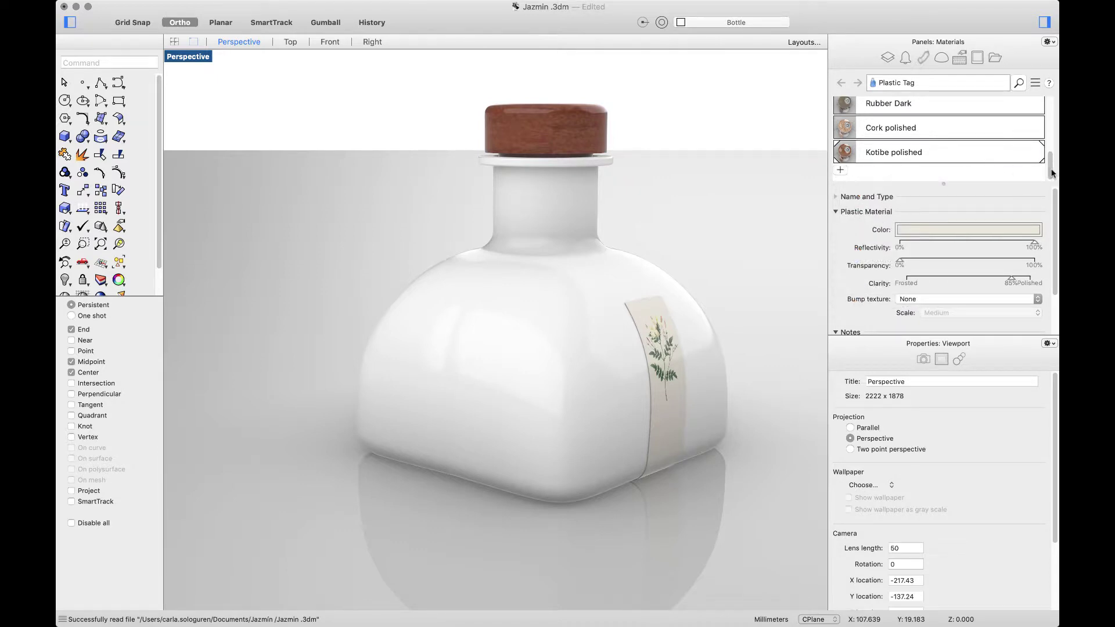
scroll(1028, 166, "up", 2)
scroll(1031, 158, "up", 3)
scroll(1034, 146, "up", 1)
left_click(1034, 133)
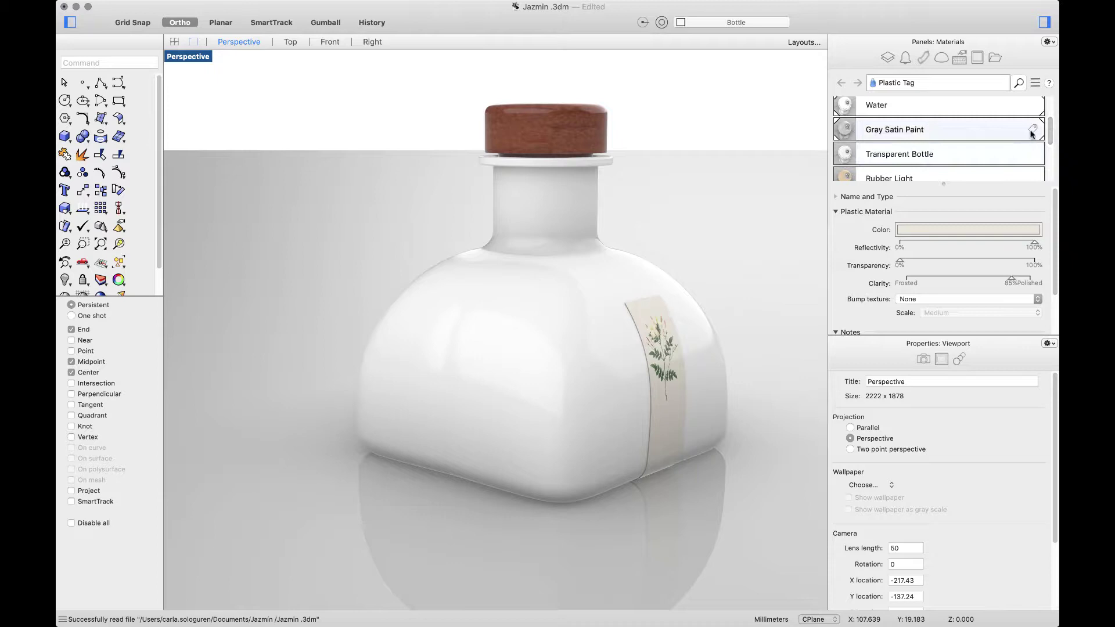
left_click(1033, 131)
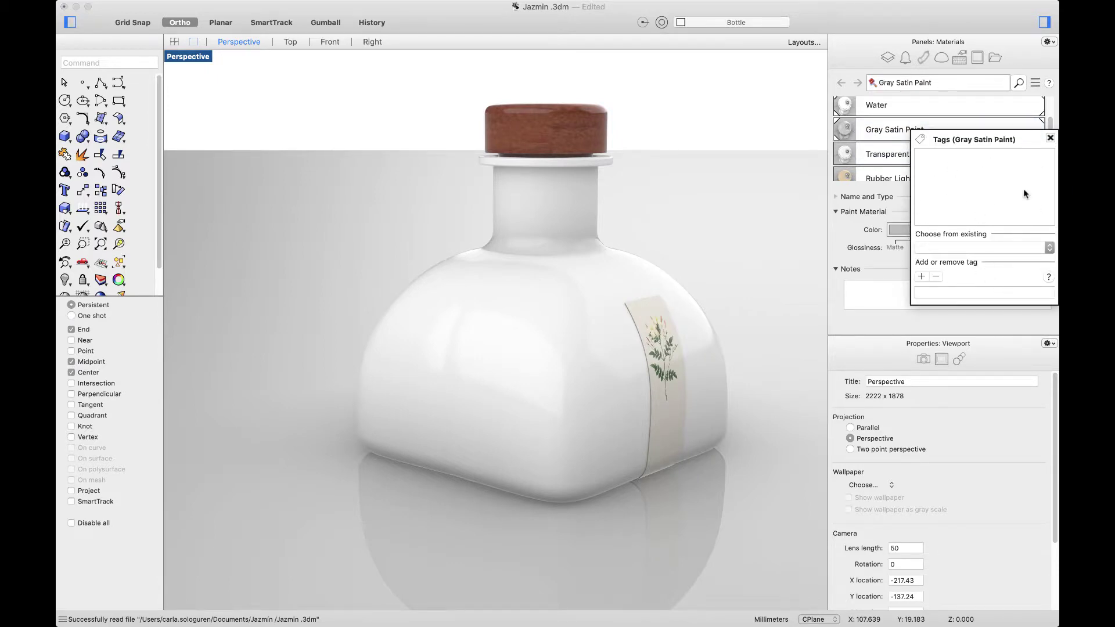
left_click(1051, 139)
left_click_drag(1051, 129, 1051, 165)
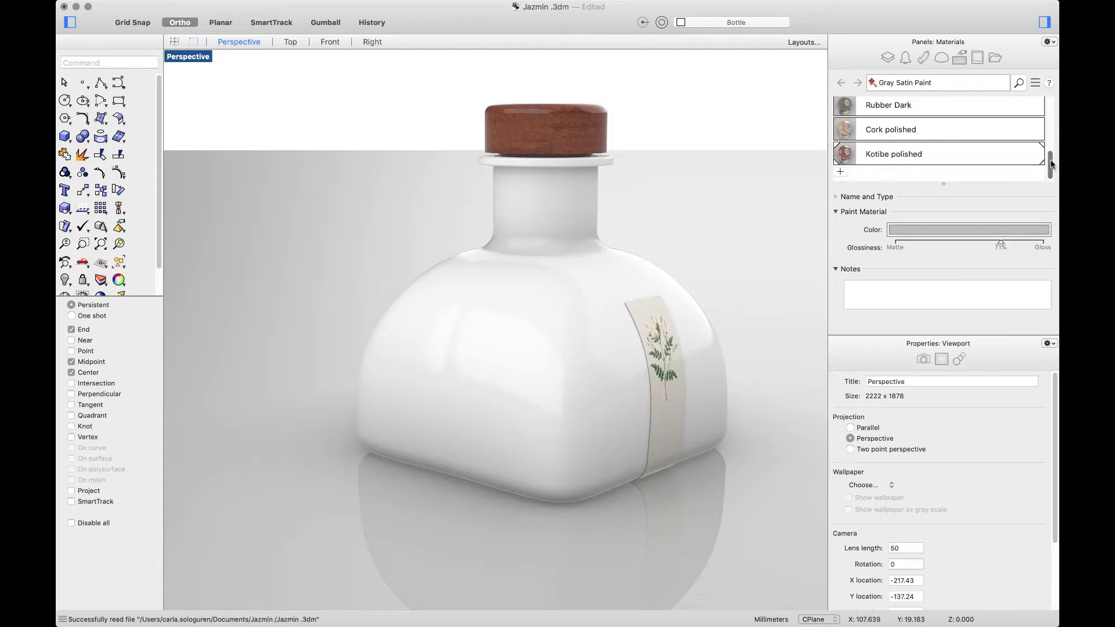
Apply the Cork polished material to the bottle cap and deselect it
left_click_drag(858, 135, 579, 129)
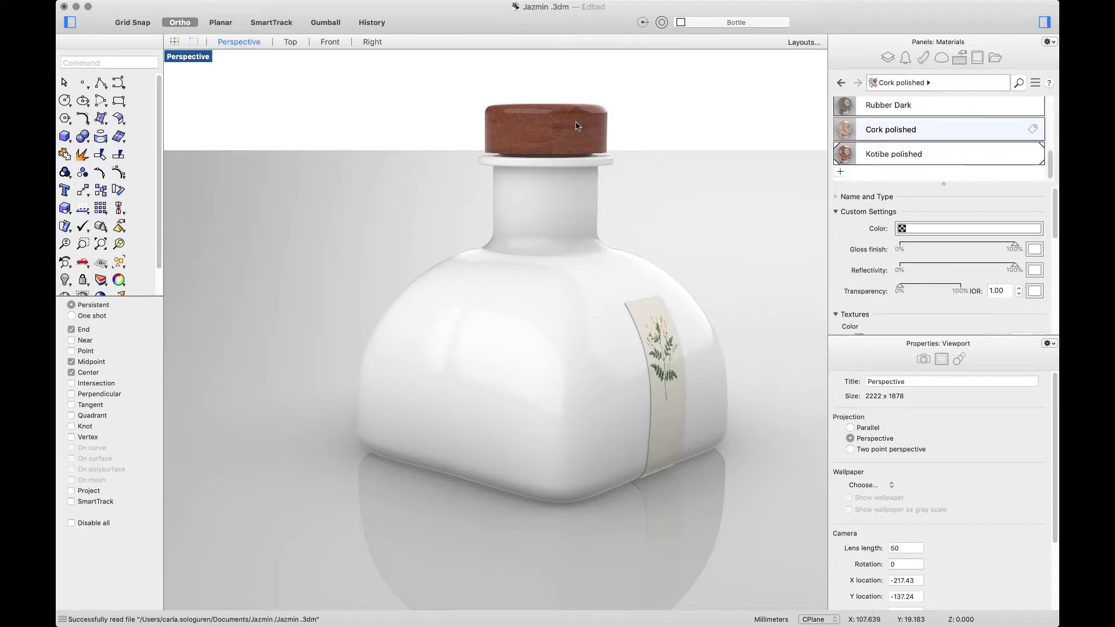
left_click(585, 124)
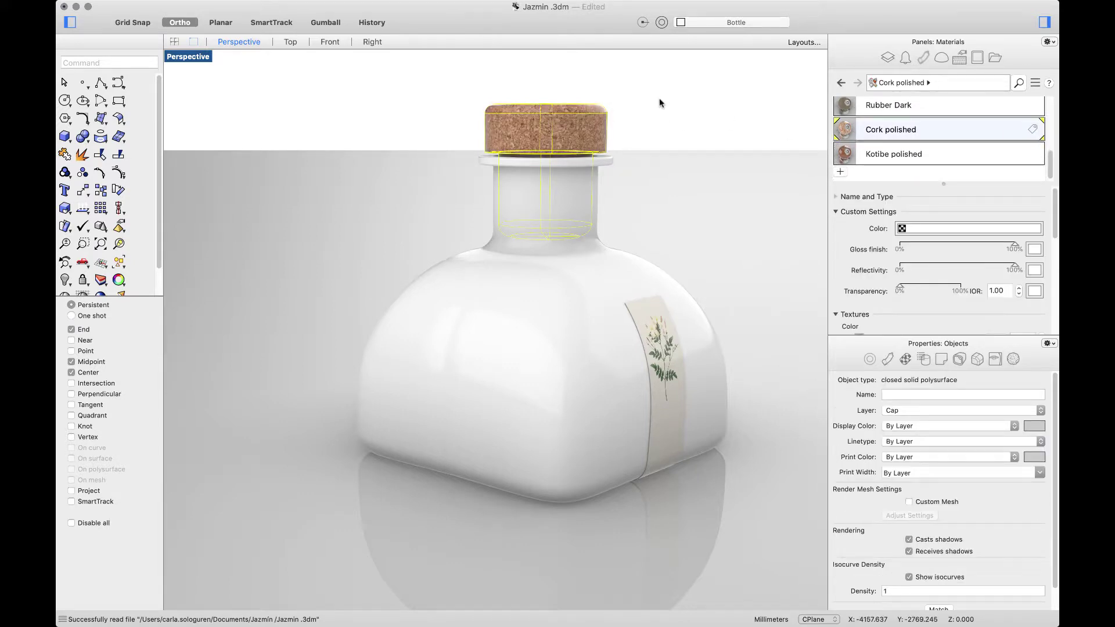
scroll(661, 110, "up", 5)
left_click(660, 121)
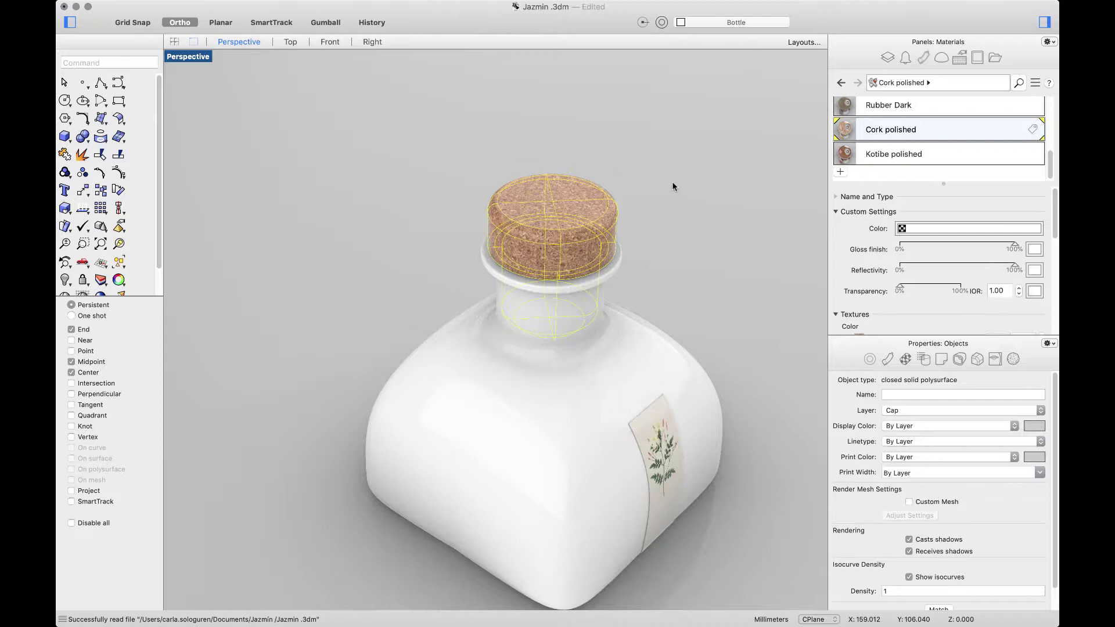
scroll(1038, 144, "up", 3)
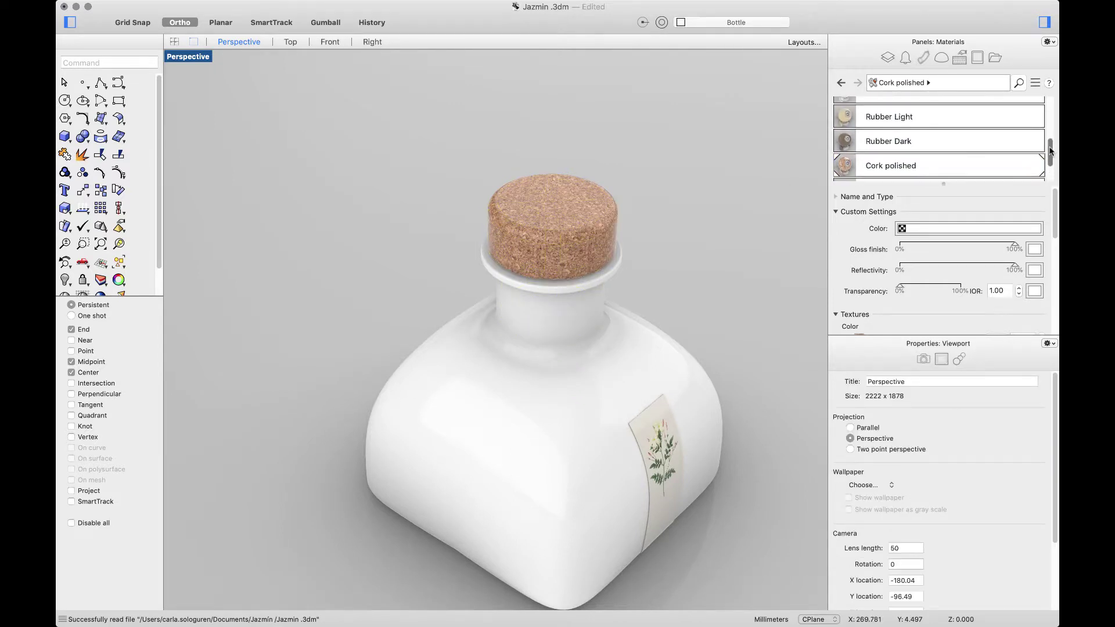
Assign the Rubber Light material to the selected cork cap
left_click(575, 227)
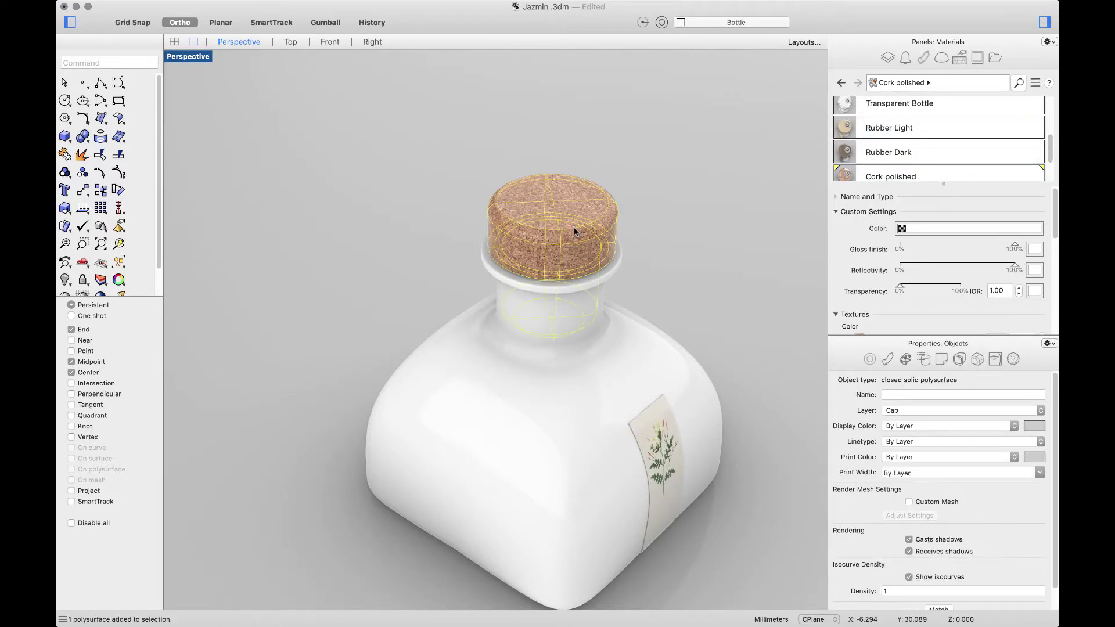
left_click(883, 130)
right_click(883, 128)
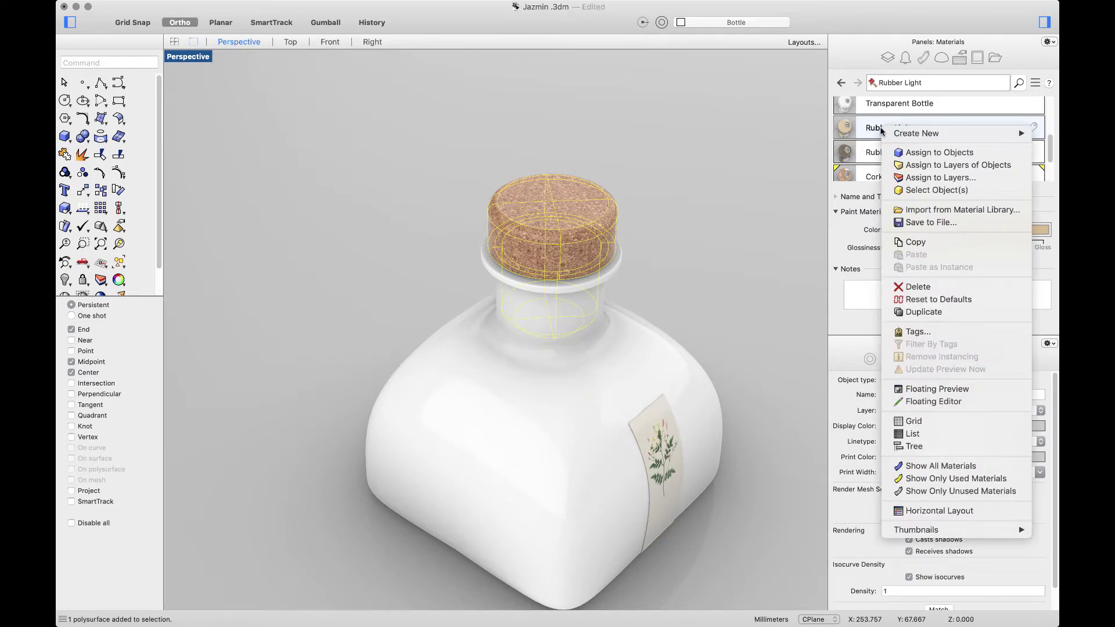
left_click(915, 152)
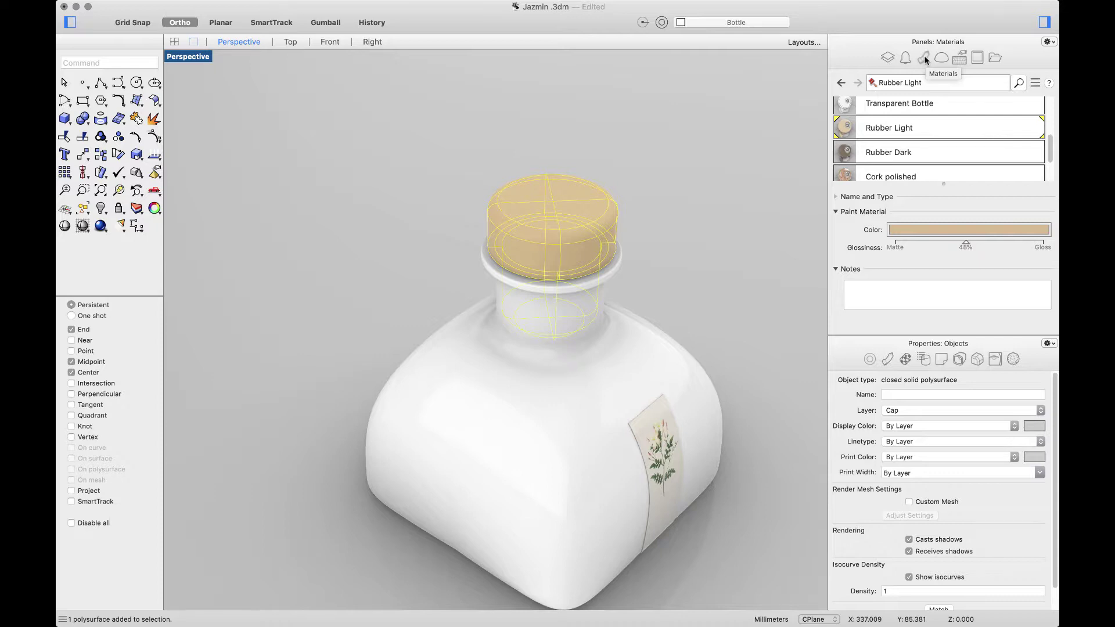
Restore the V1 Light snapshot view of the bottle from the Snapshots panel
left_click(978, 58)
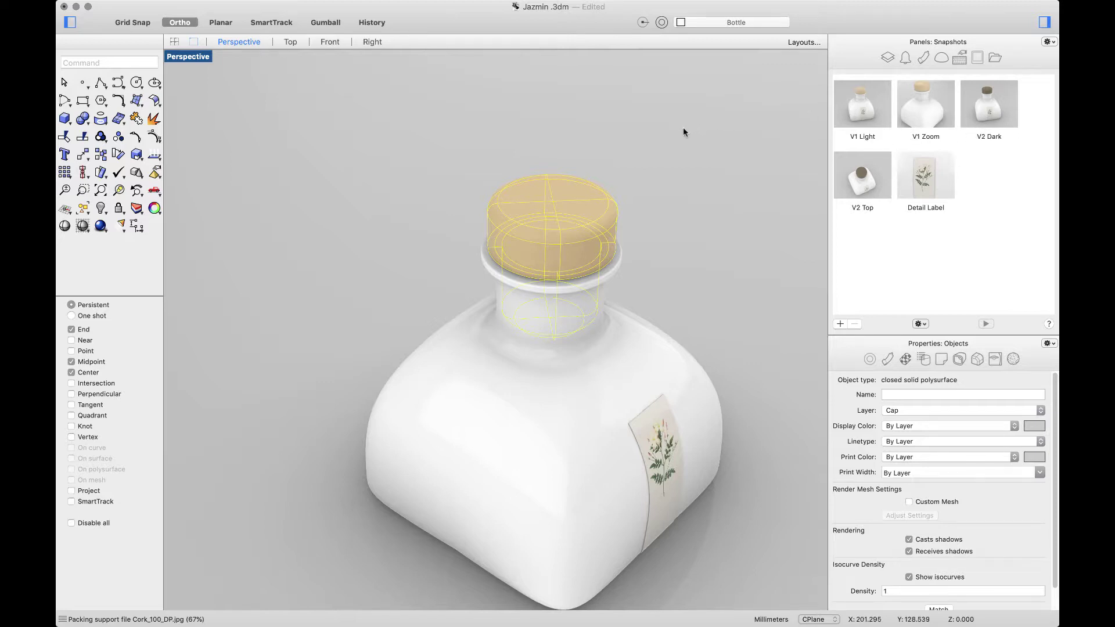
key("Escape")
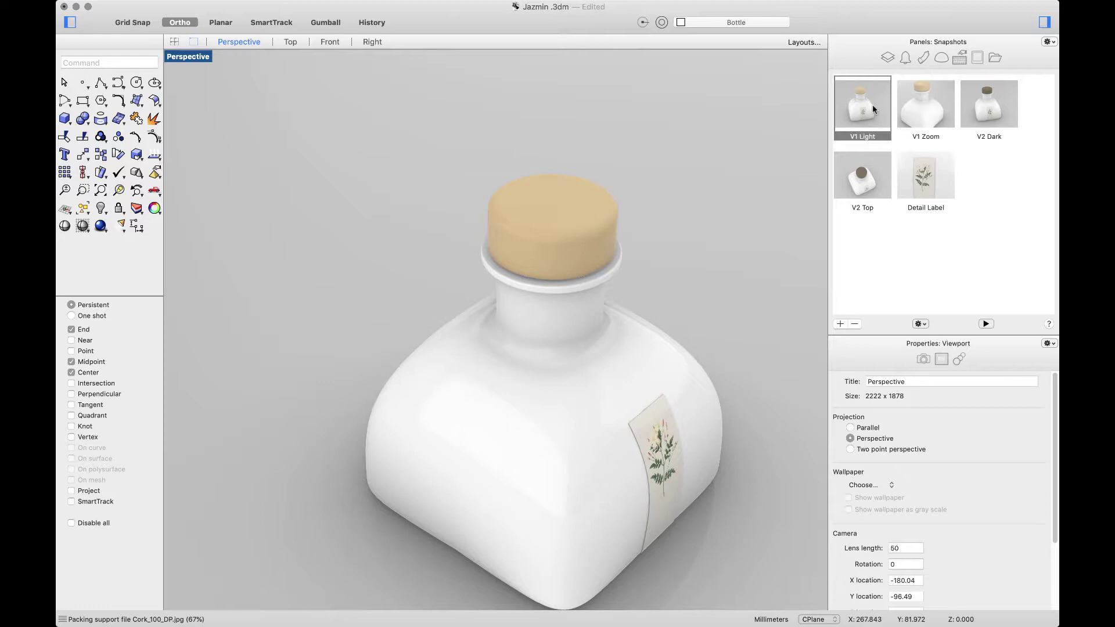
left_click(872, 105)
left_click(925, 110)
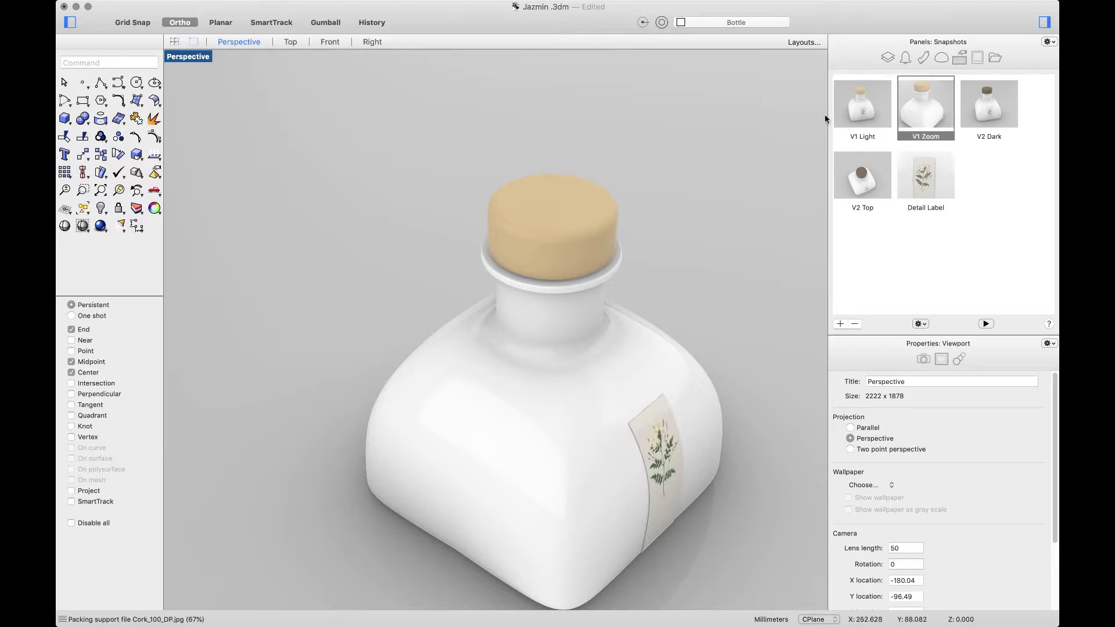
left_click(858, 112)
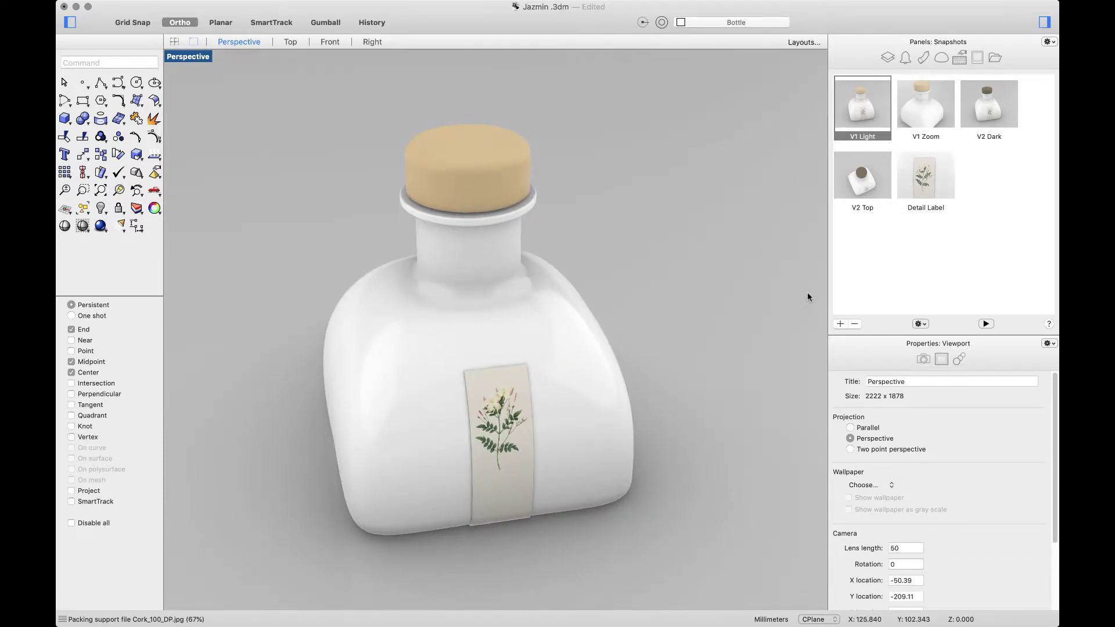
Move the V1 Light snapshot thumbnail to the end of the snapshot grid
left_click(921, 324)
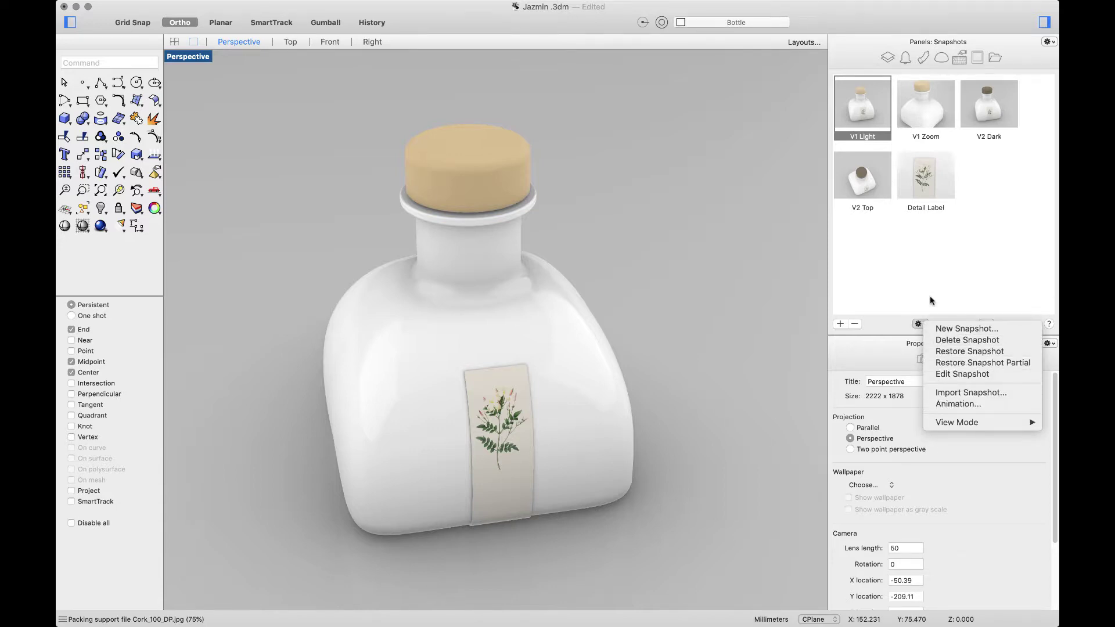
left_click(933, 274)
left_click_drag(863, 105, 919, 165)
left_click(867, 182)
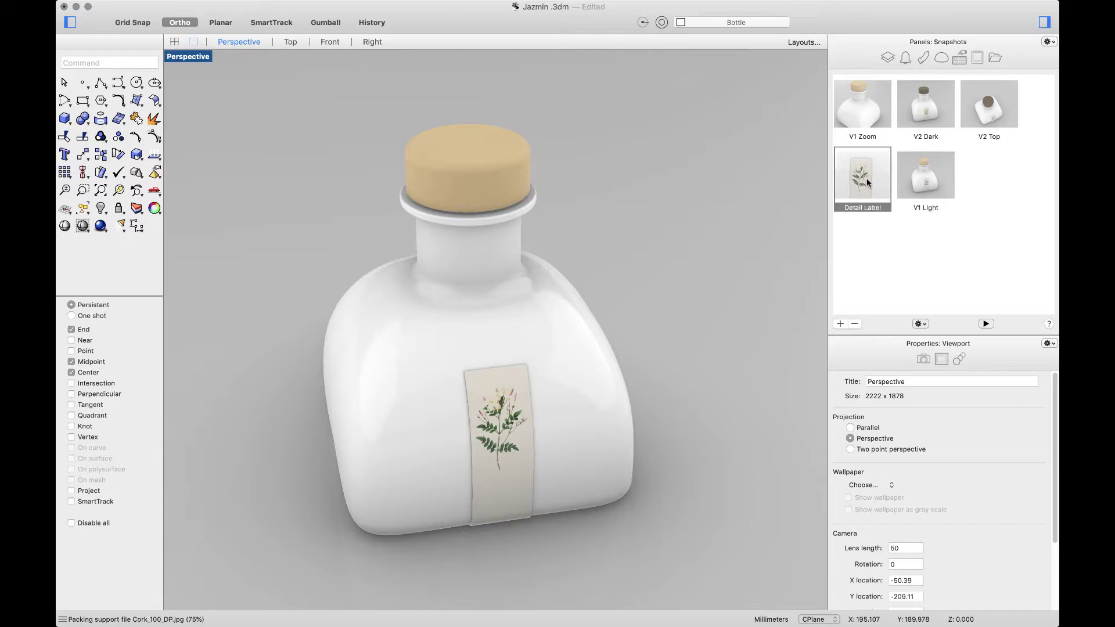
Restore the Detail Label view and thicken the flower label to a distance of 0.60
double_click(867, 181)
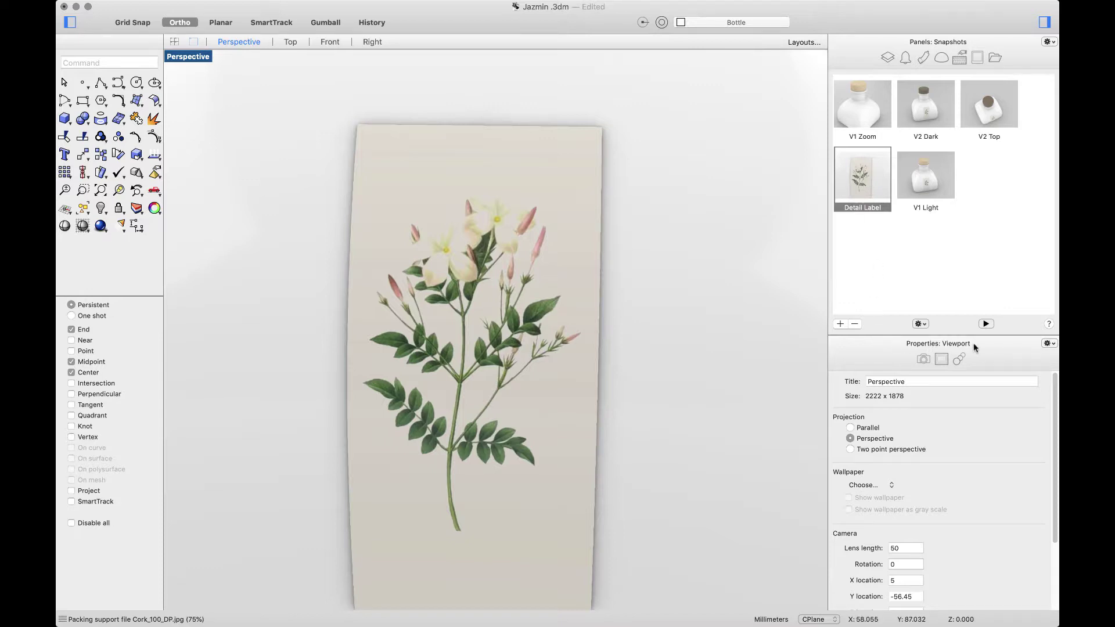
left_click(505, 236)
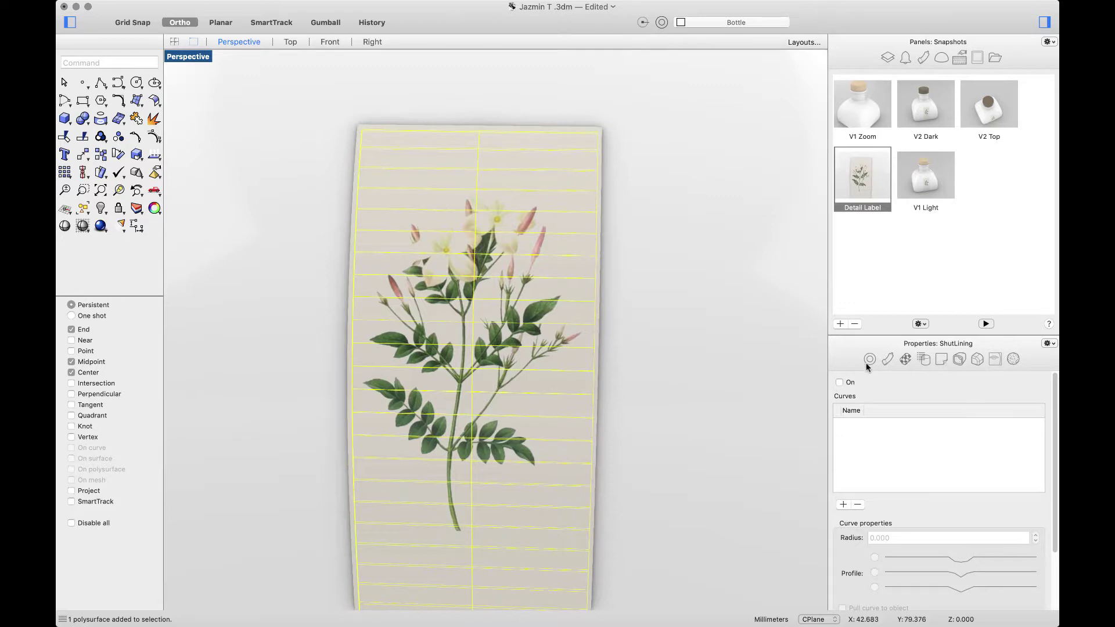
left_click(960, 360)
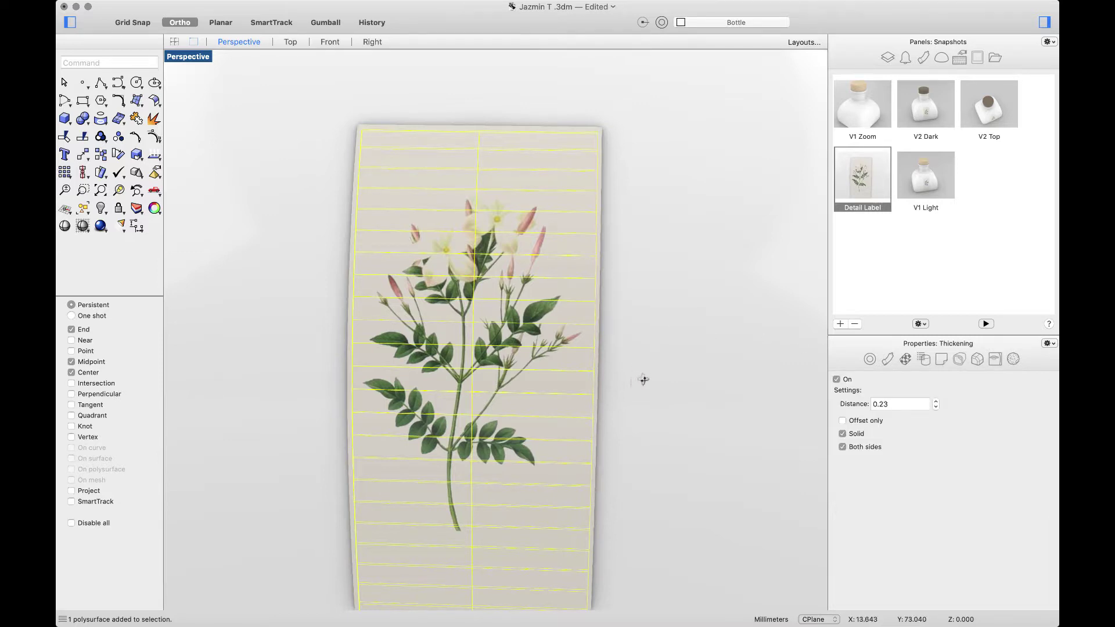
right_click_drag(642, 381, 653, 376)
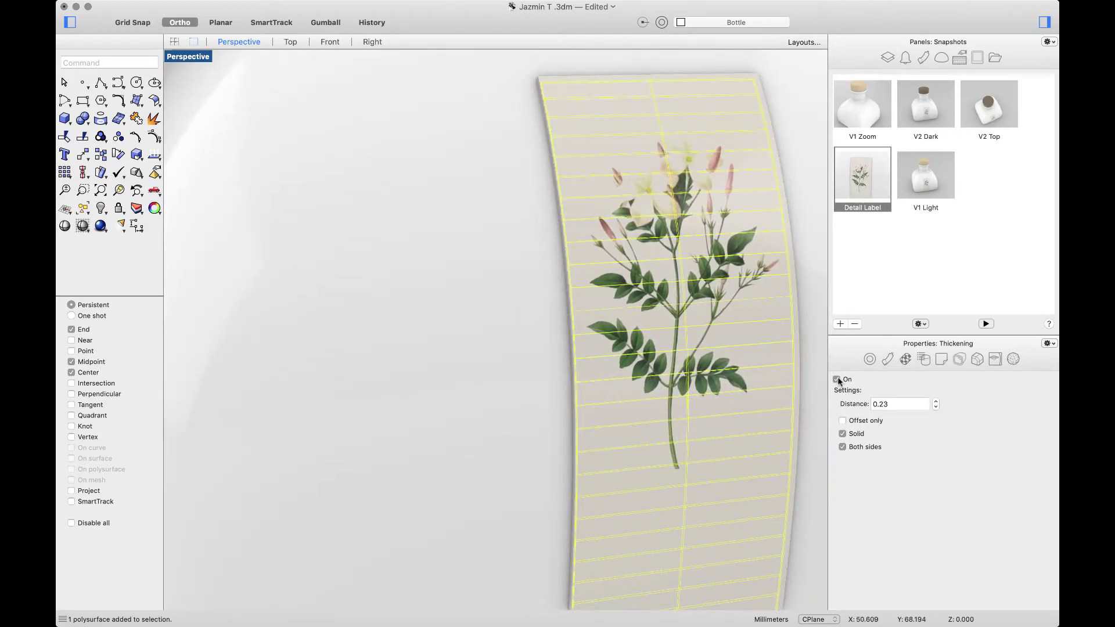
left_click(898, 404)
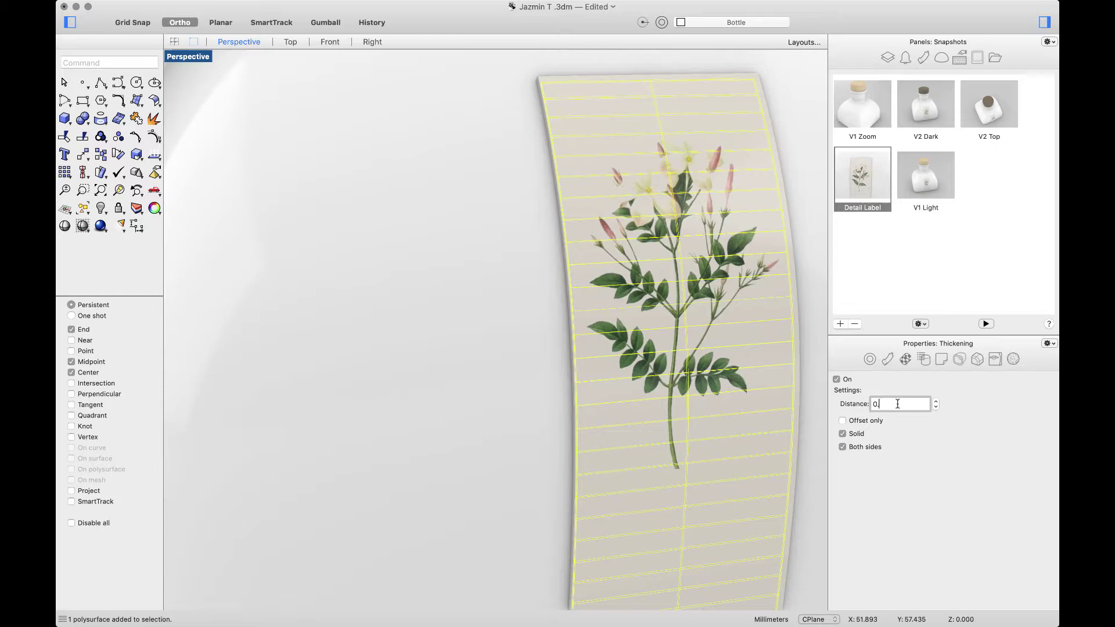
type("60")
key("Return")
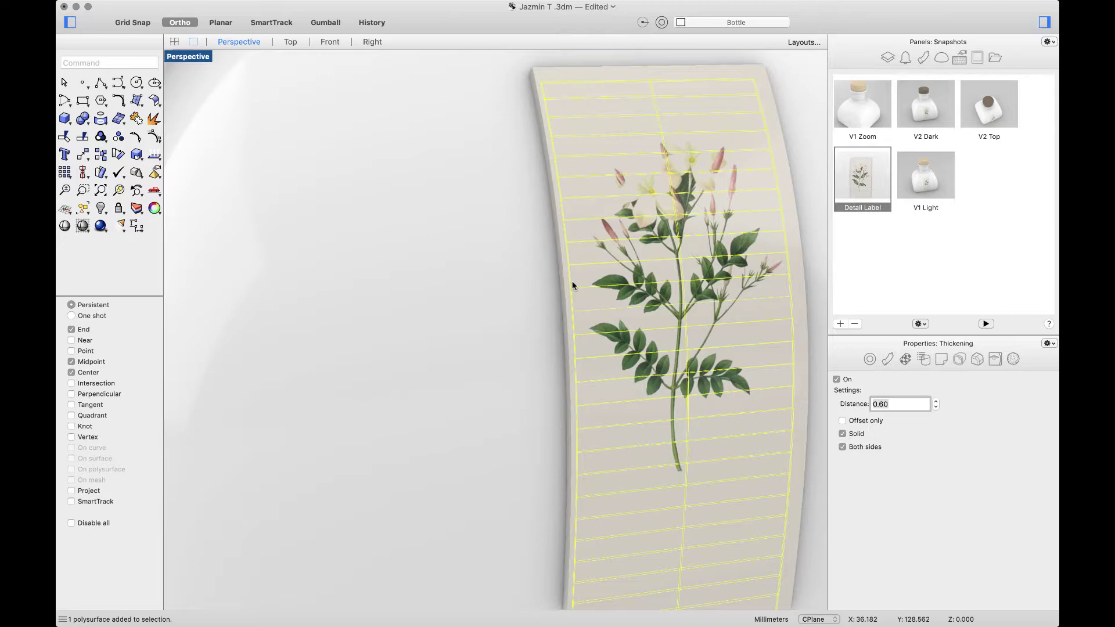
left_click(993, 359)
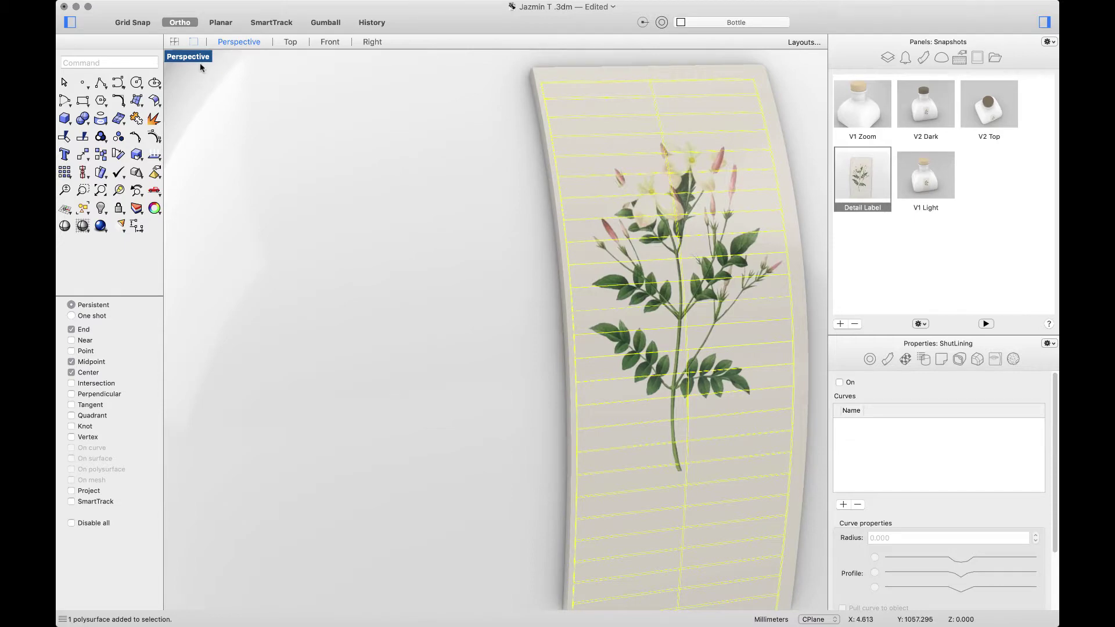
Restore the V1 Zoom view of the bottle neck and select the cork cap
left_click(839, 98)
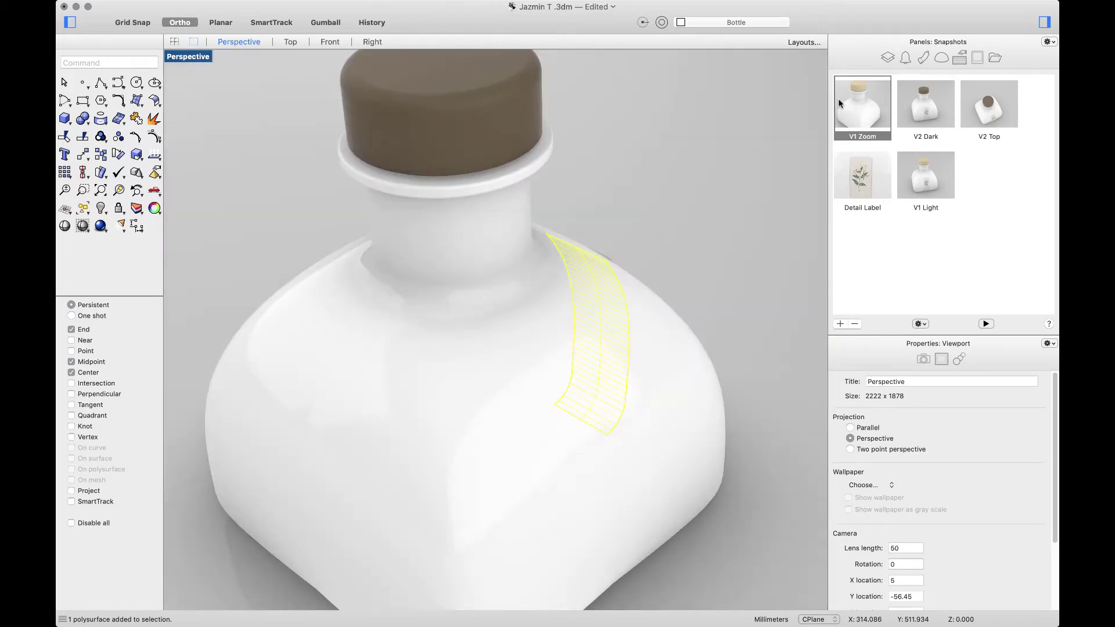
left_click(887, 60)
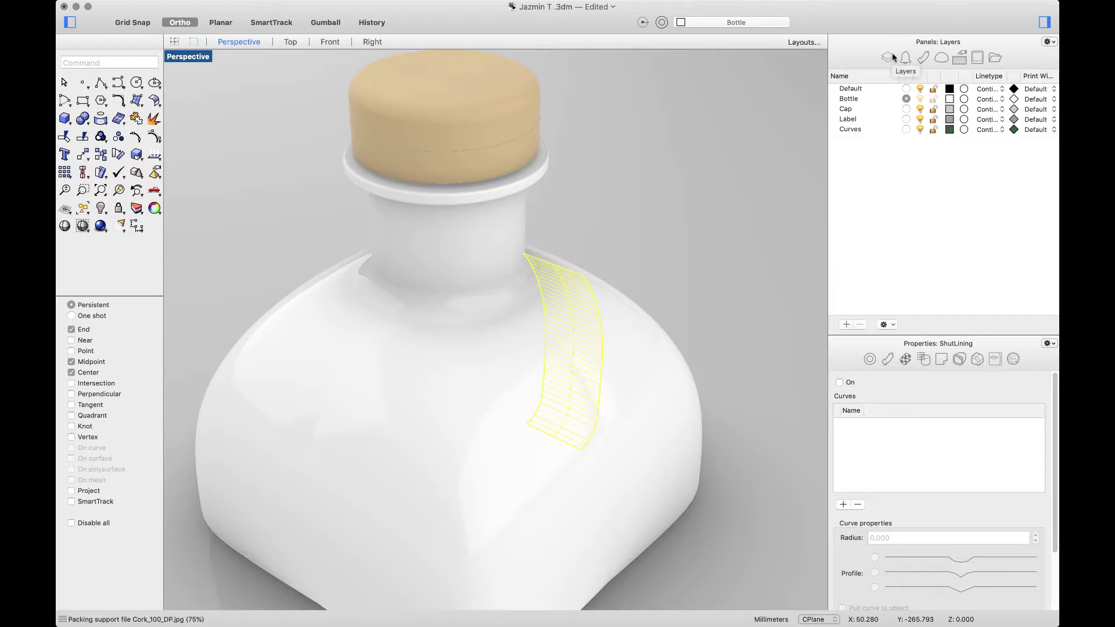
left_click(977, 57)
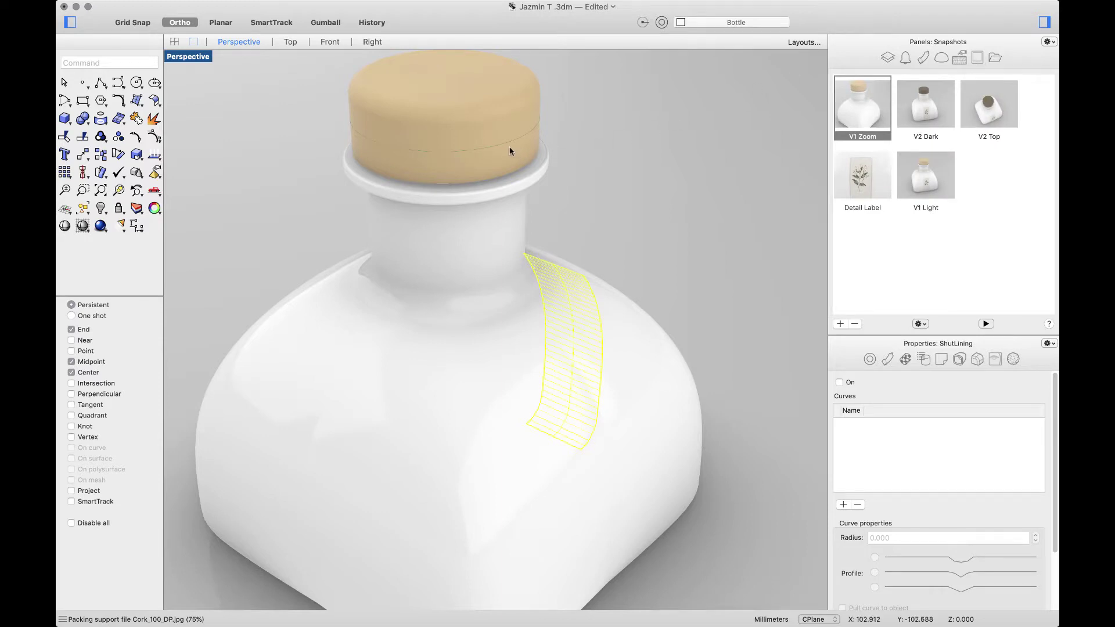
left_click(500, 114)
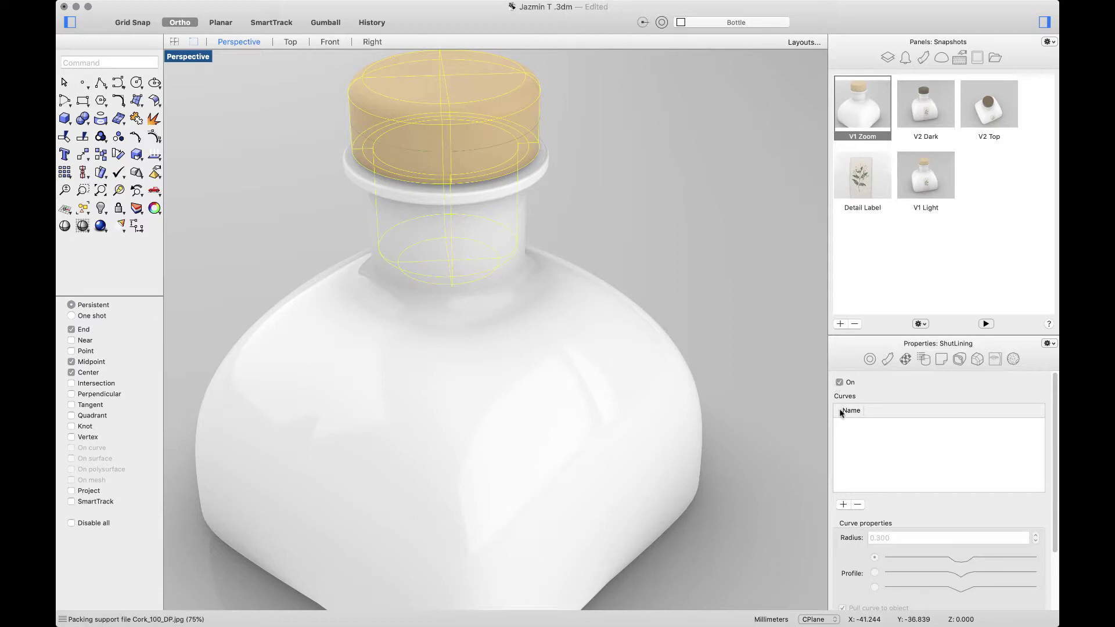
Add the detail curve as the cork's shut line, with radius 0.300 and the first groove profile
left_click(842, 505)
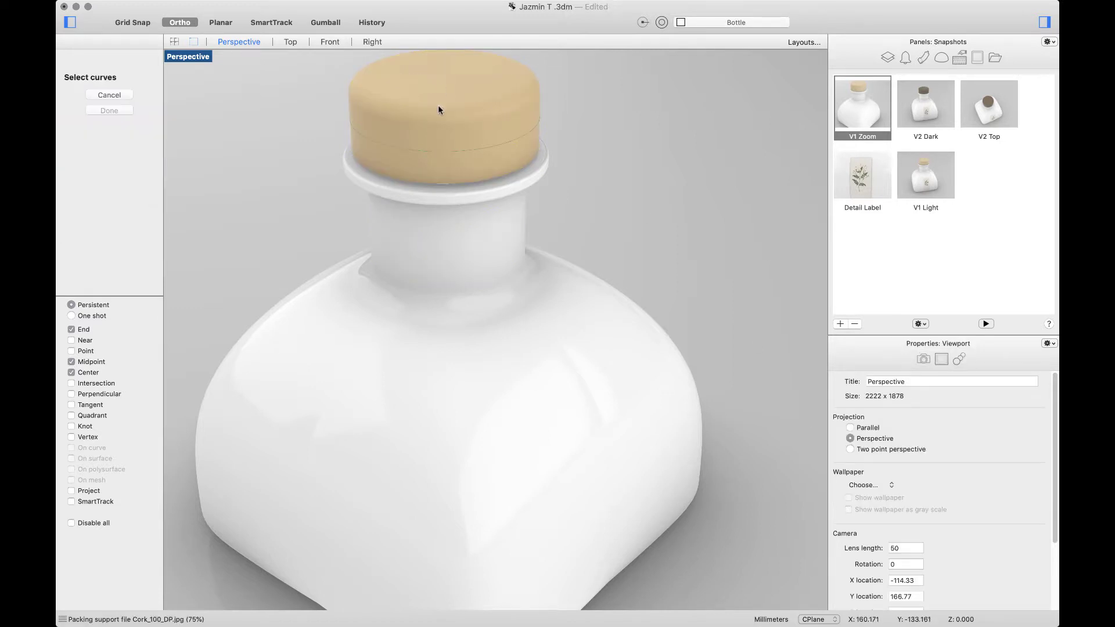
left_click(449, 158)
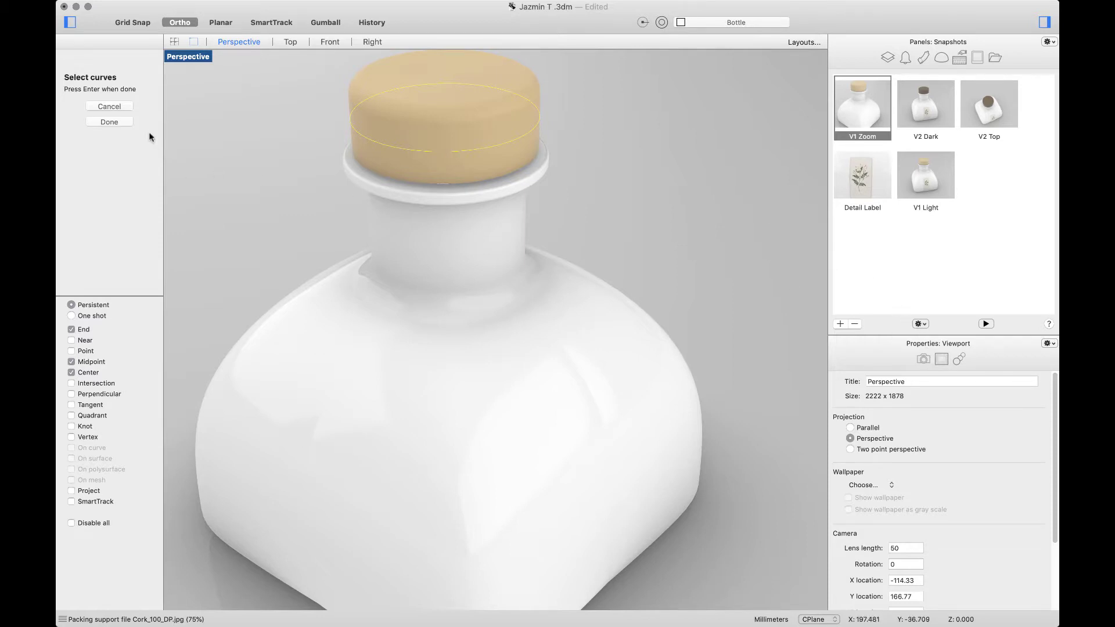
left_click(108, 122)
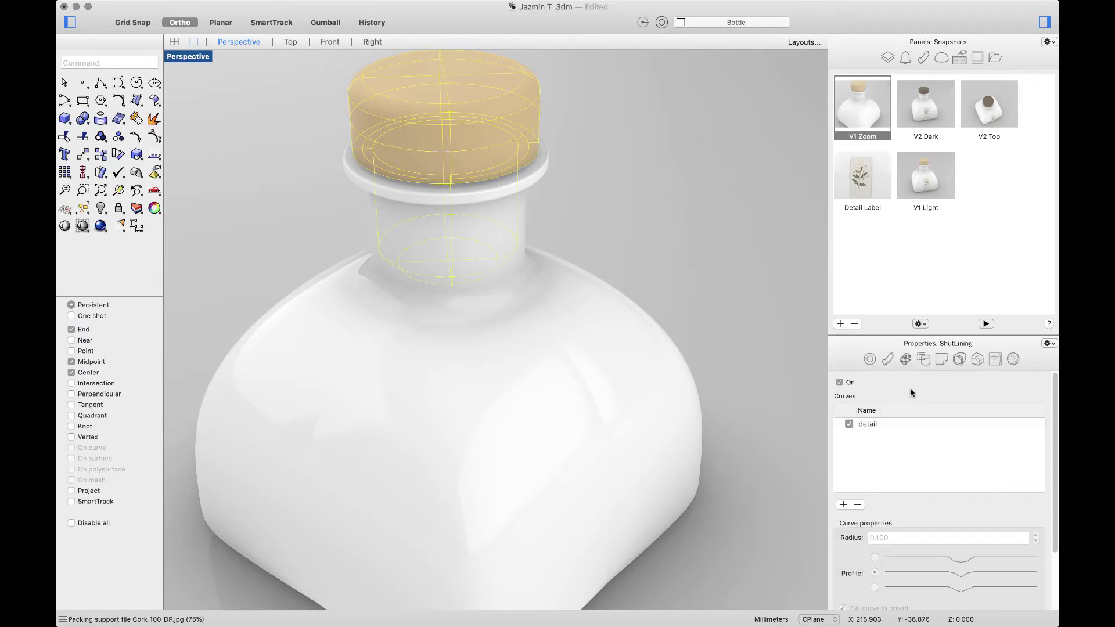
left_click(872, 425)
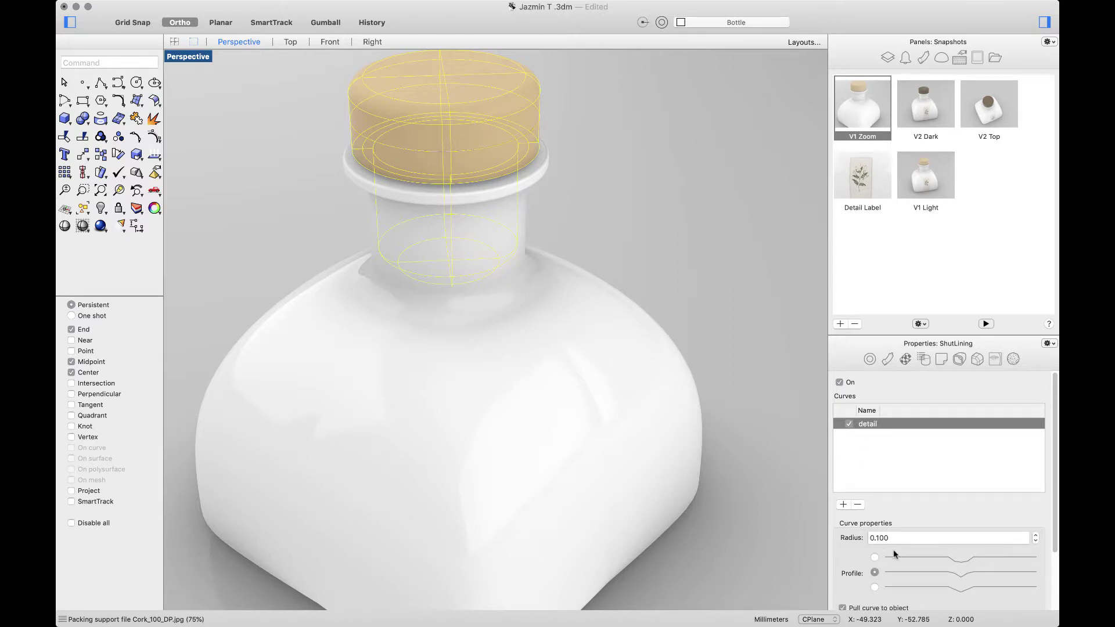
left_click(907, 538)
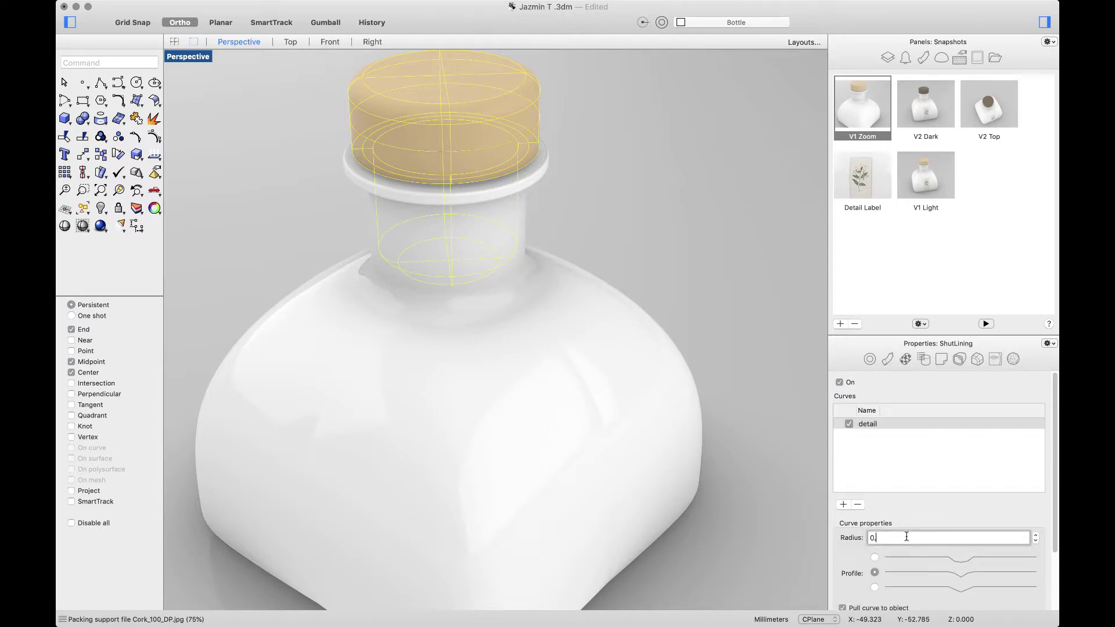
type("3")
left_click(875, 558)
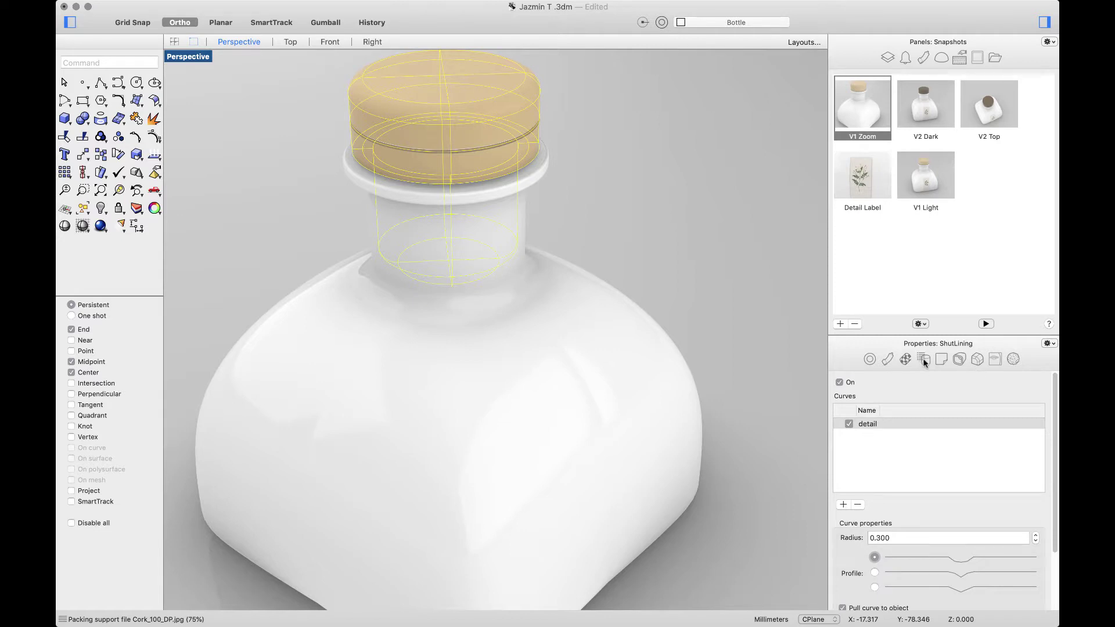
Restore the Detail Label view, select the label and show the jazmin decal's mapping widget
left_click(942, 361)
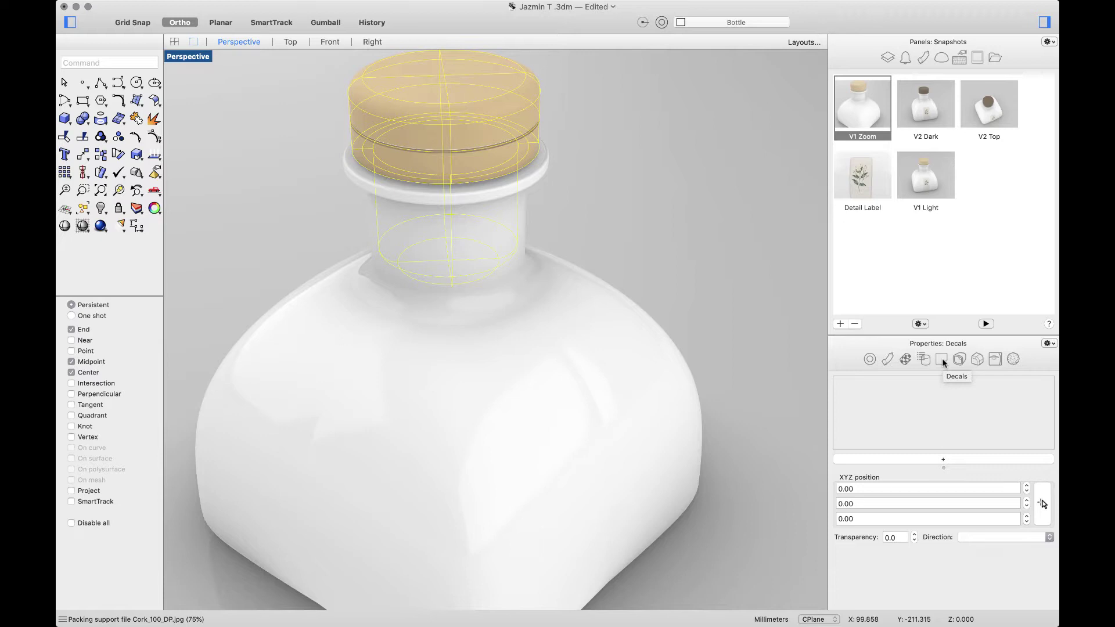
left_click(869, 190)
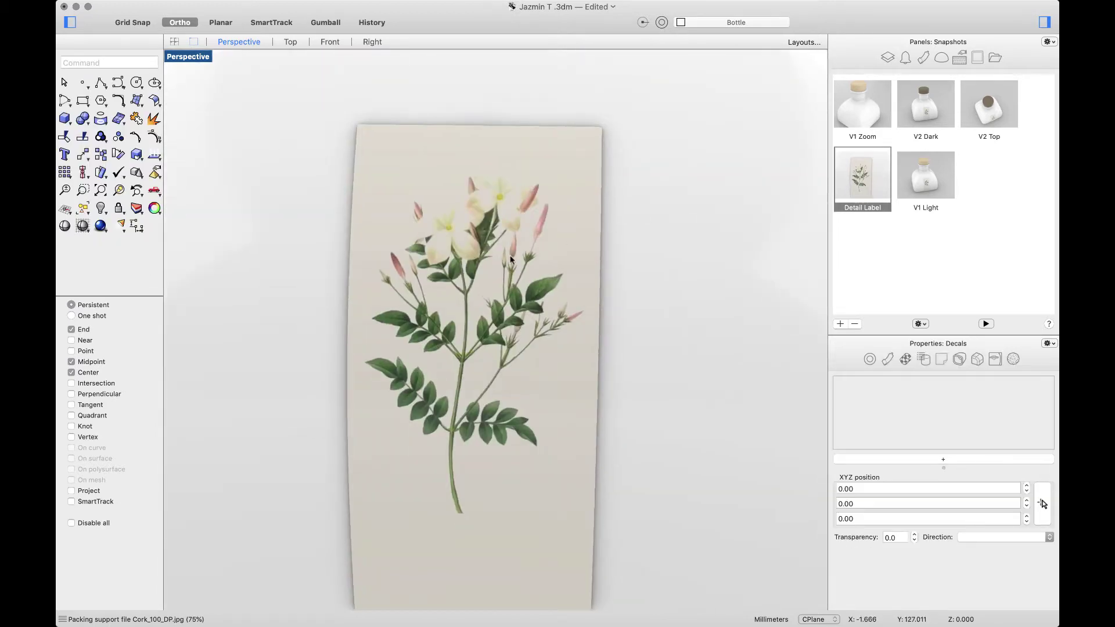
left_click(487, 279)
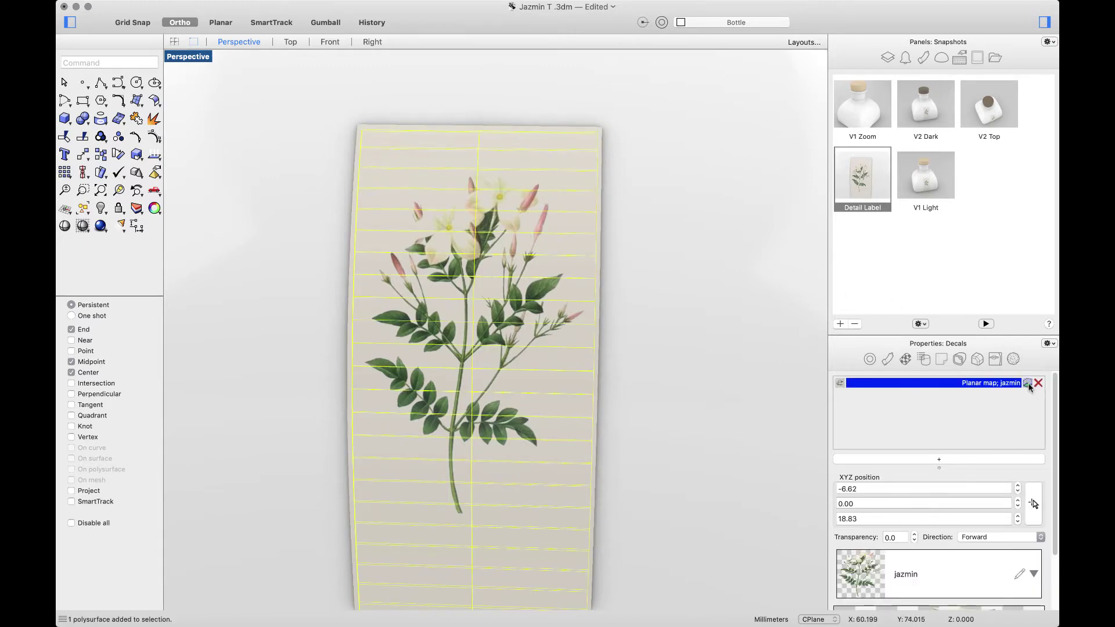
left_click(1028, 383)
Turn on Gumball and drag the decal widget upward, moving the decal to Z 19.75
left_click(326, 22)
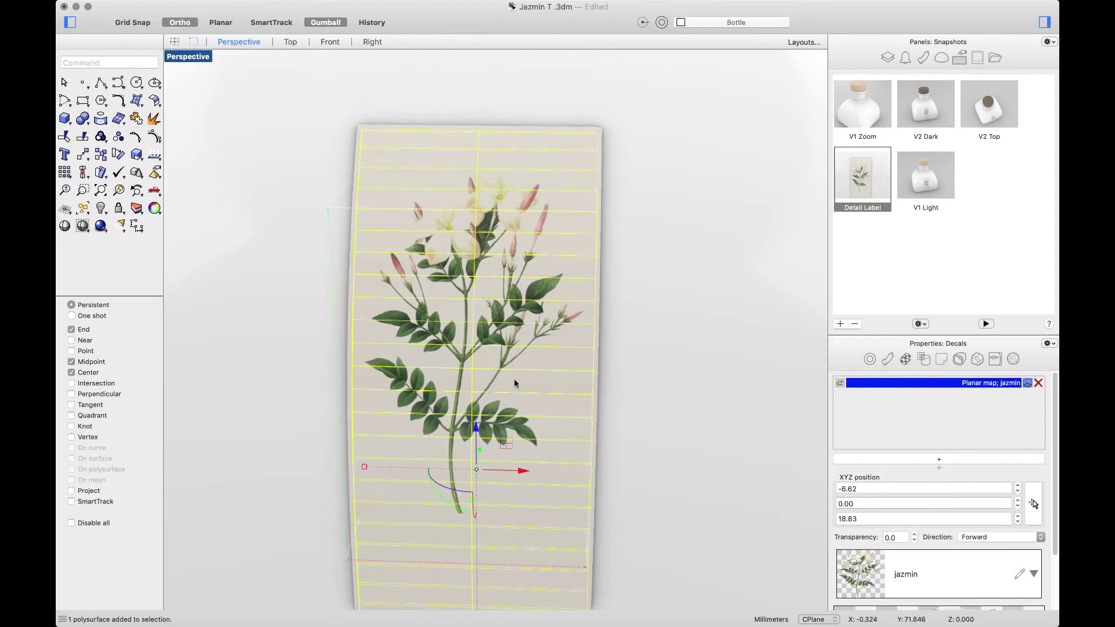
right_click_drag(514, 379, 688, 86)
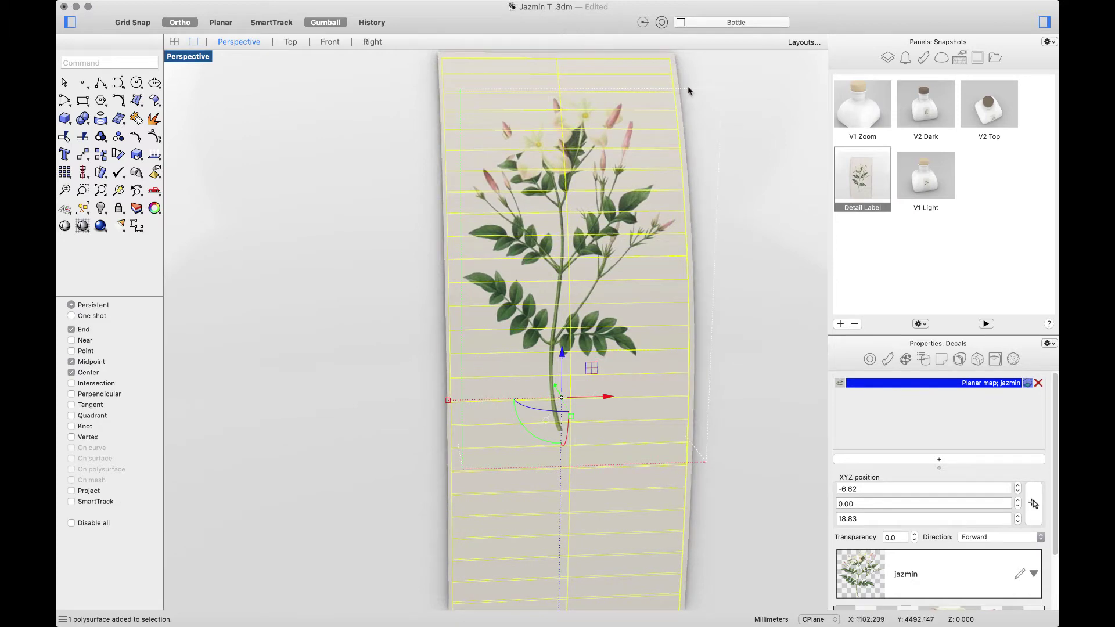
left_click(693, 85)
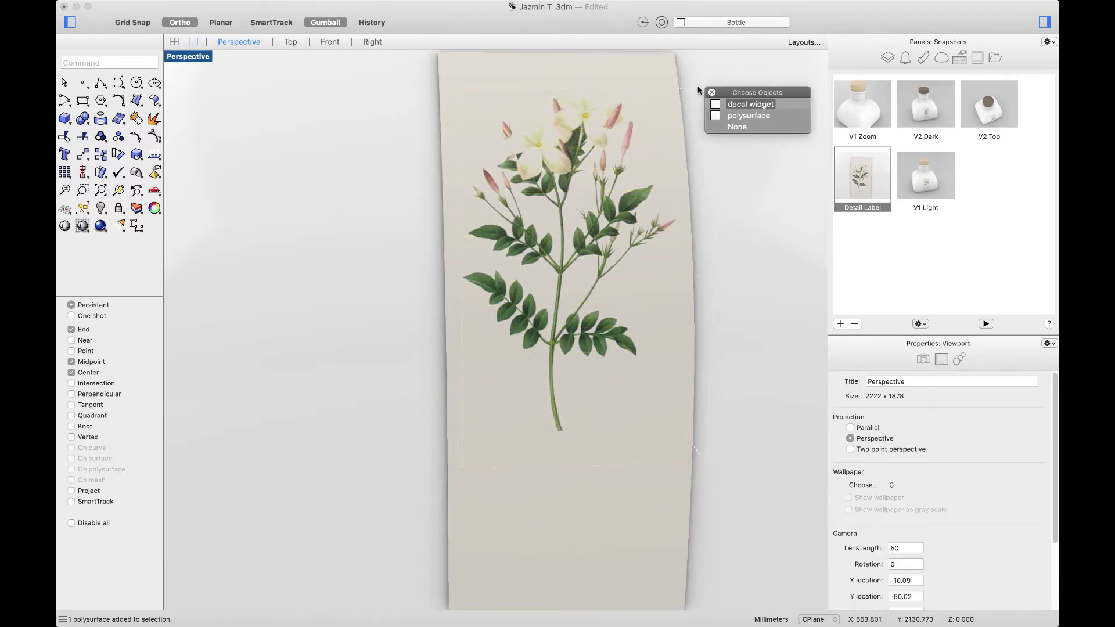
left_click(751, 103)
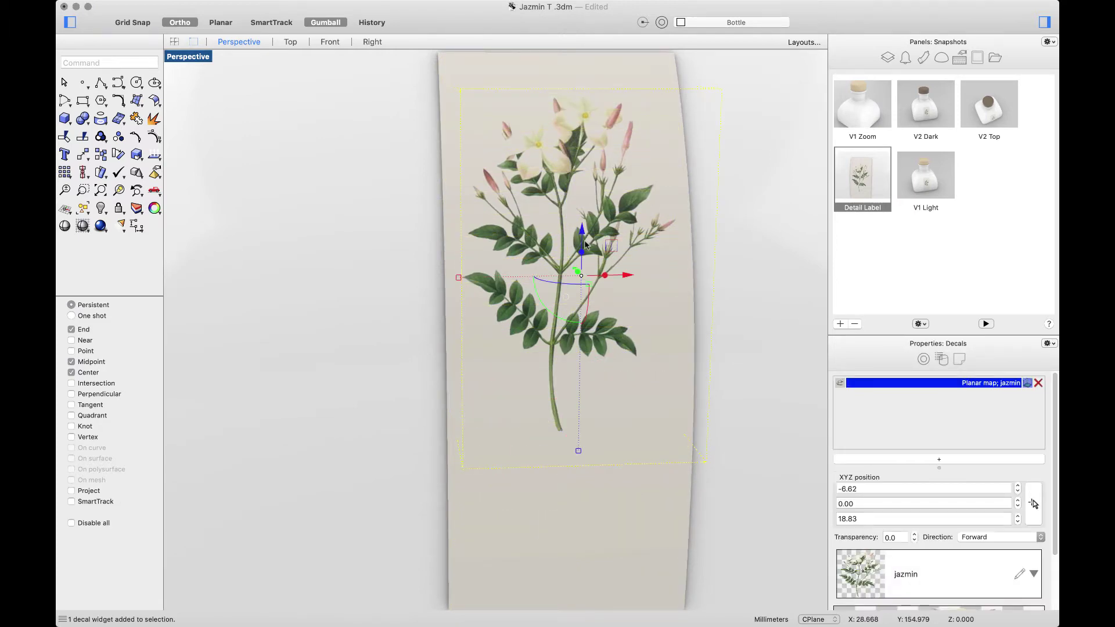
left_click_drag(582, 236, 582, 188)
scroll(684, 354, "up", 3)
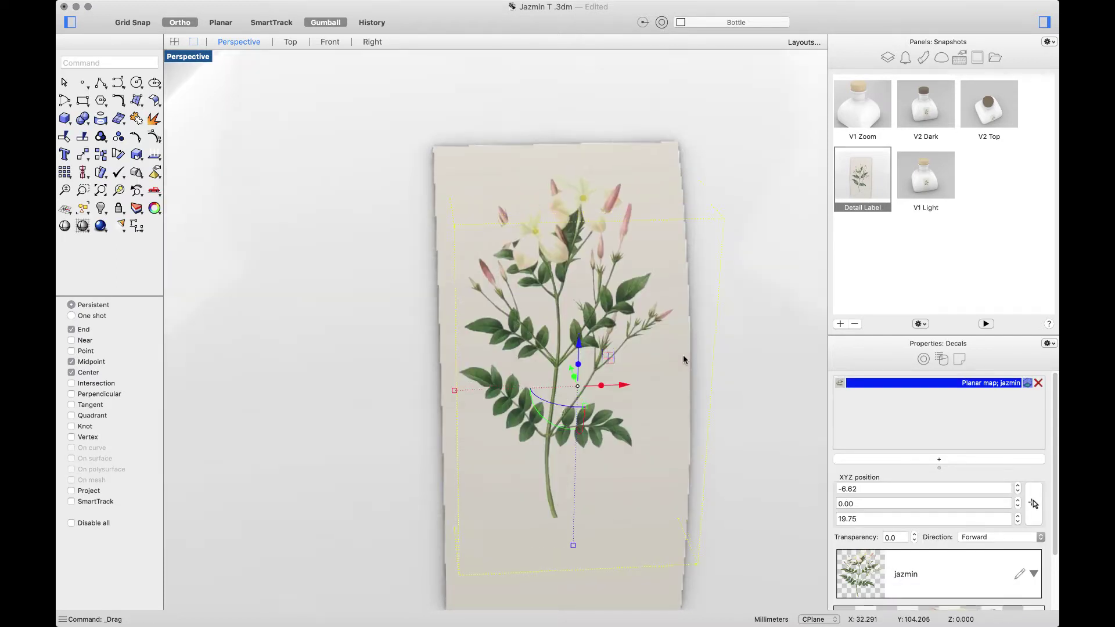
scroll(682, 353, "up", 2)
scroll(682, 352, "down", 2)
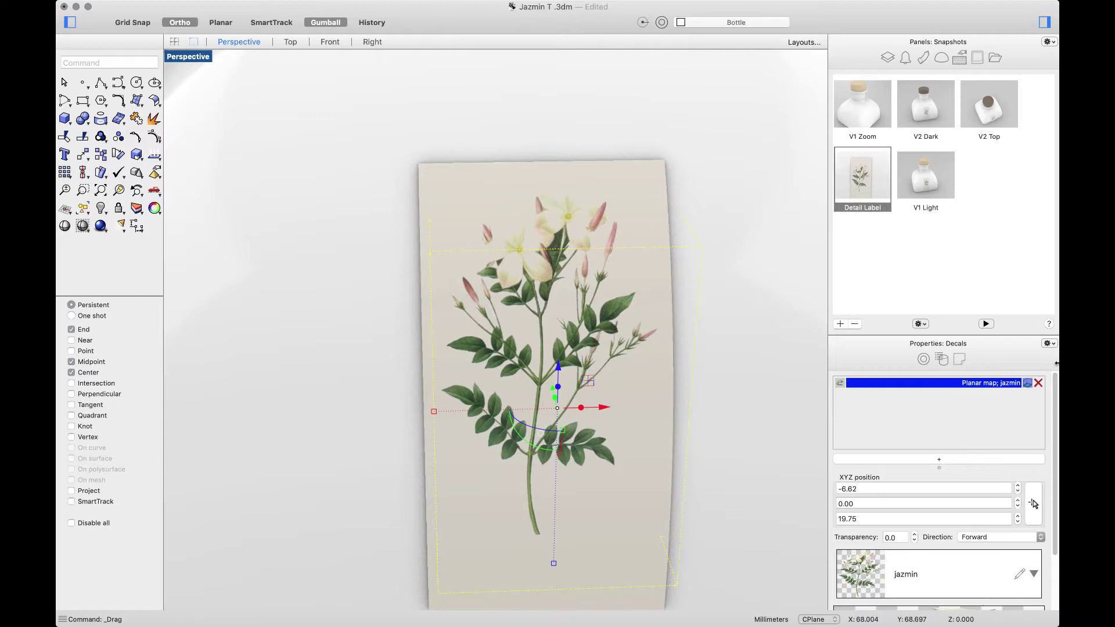
scroll(1034, 503, "down", 2)
scroll(1028, 505, "down", 2)
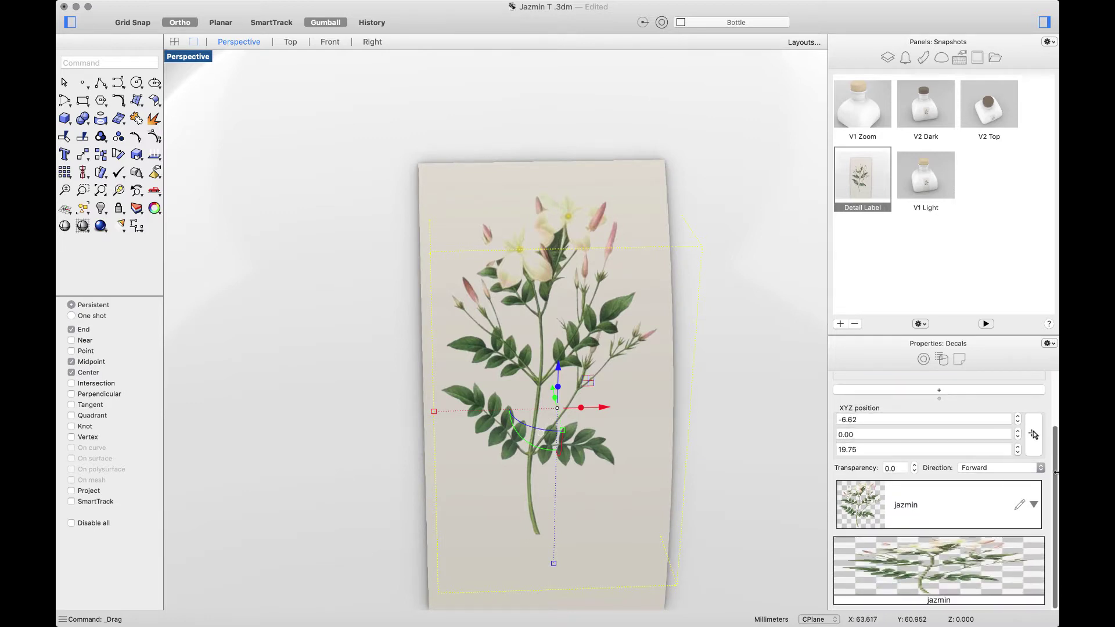
left_click(1020, 506)
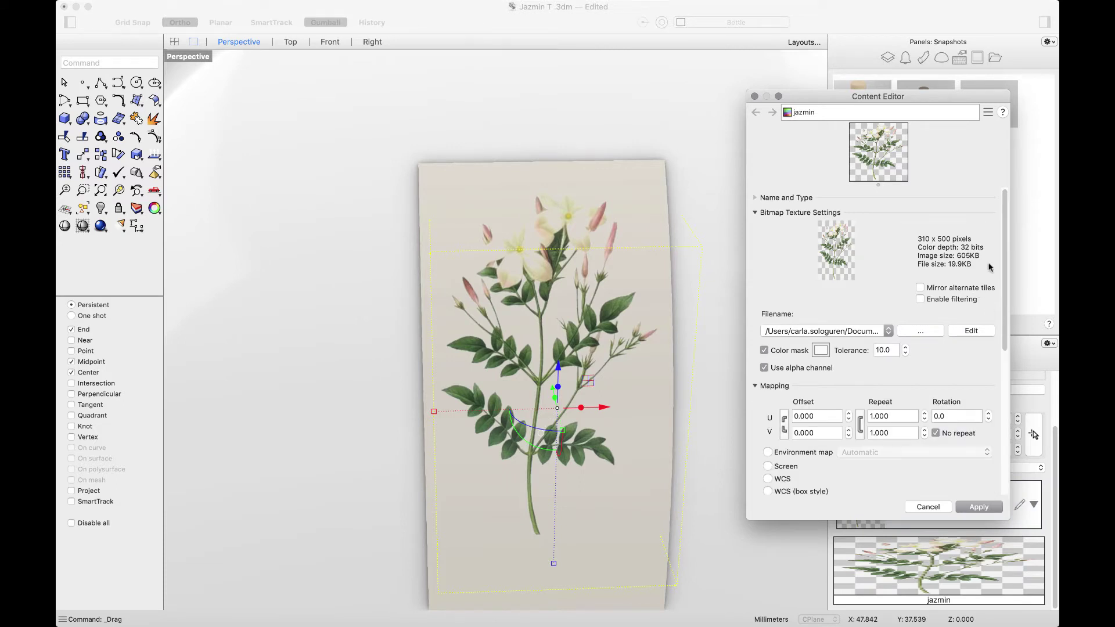
scroll(1003, 268, "down", 2)
scroll(1002, 269, "down", 1)
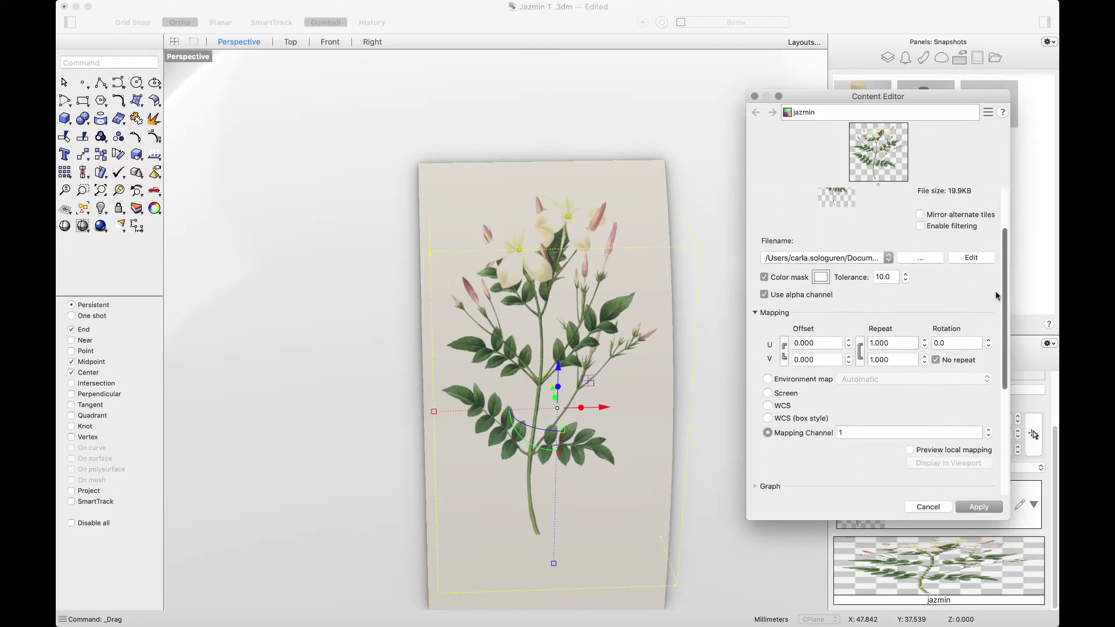
left_click(766, 314)
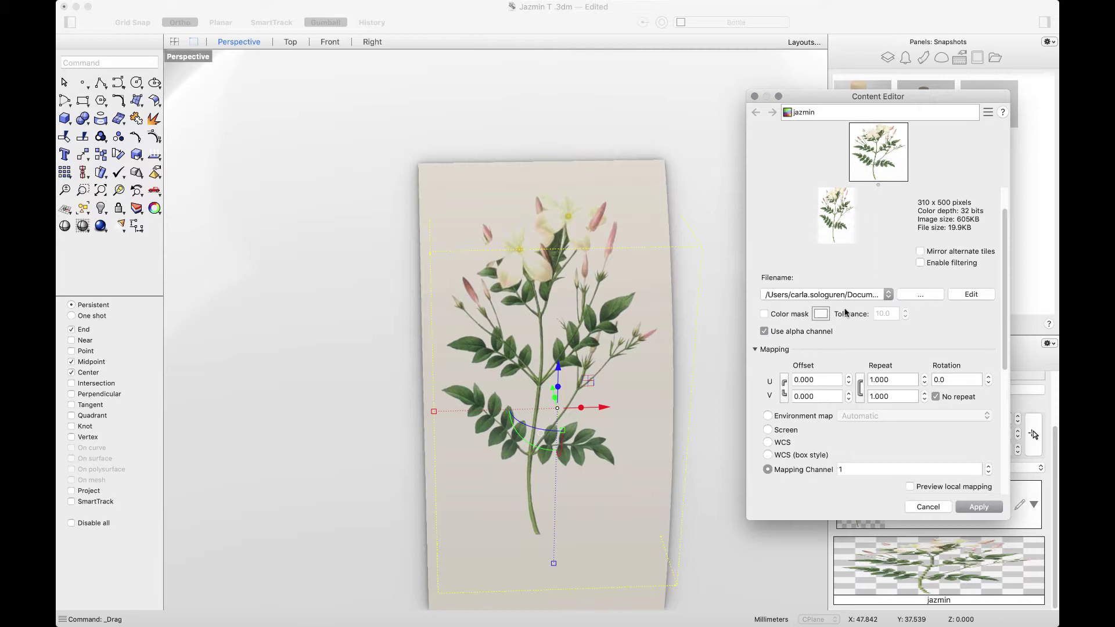
left_click(766, 314)
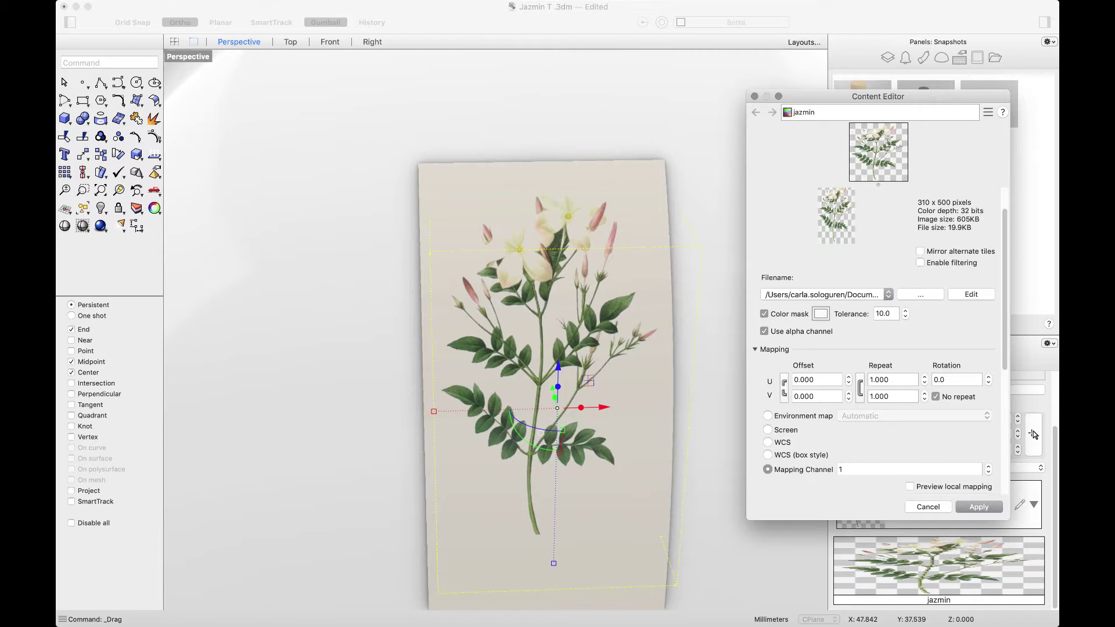
left_click(979, 507)
left_click(983, 506)
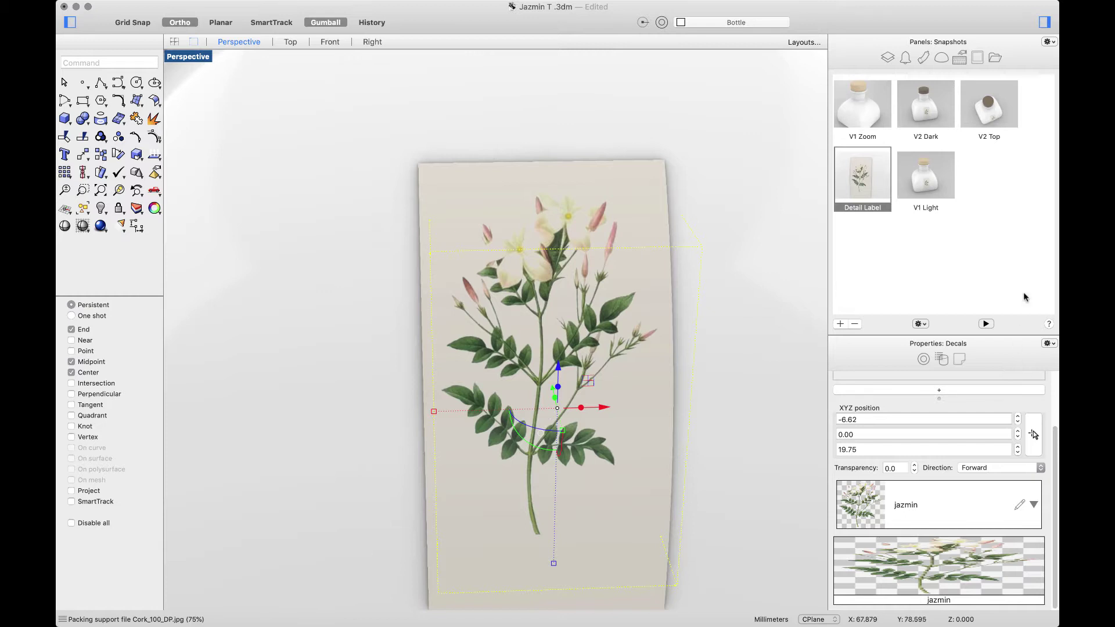
Restore the V2 Dark snapshot and deselect the decal widget
left_click(923, 111)
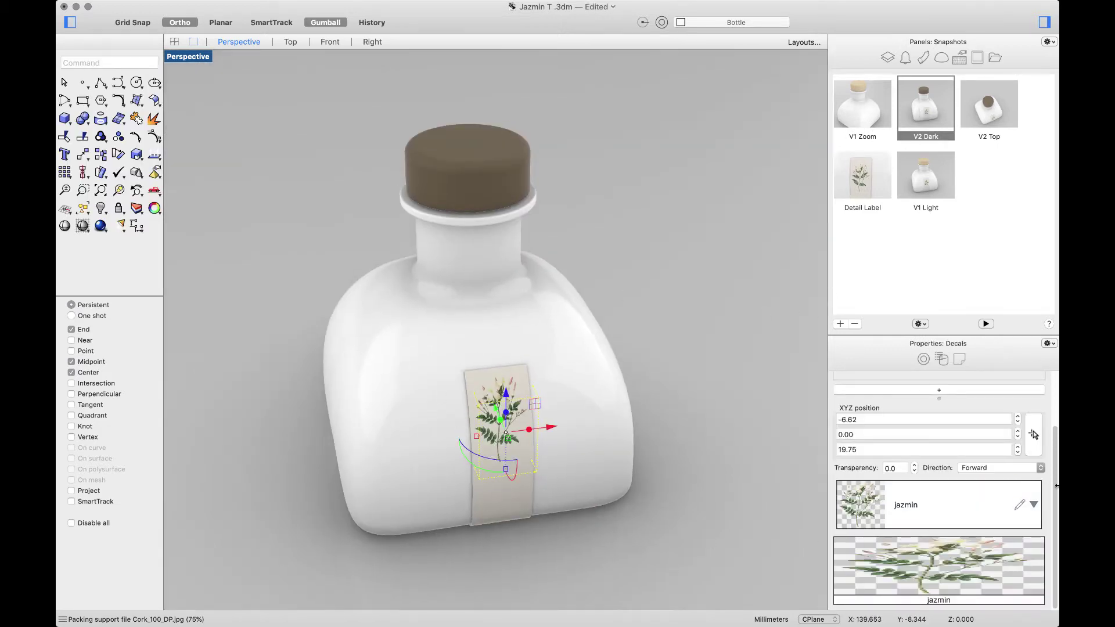
scroll(1055, 495, "up", 3)
scroll(1054, 495, "up", 1)
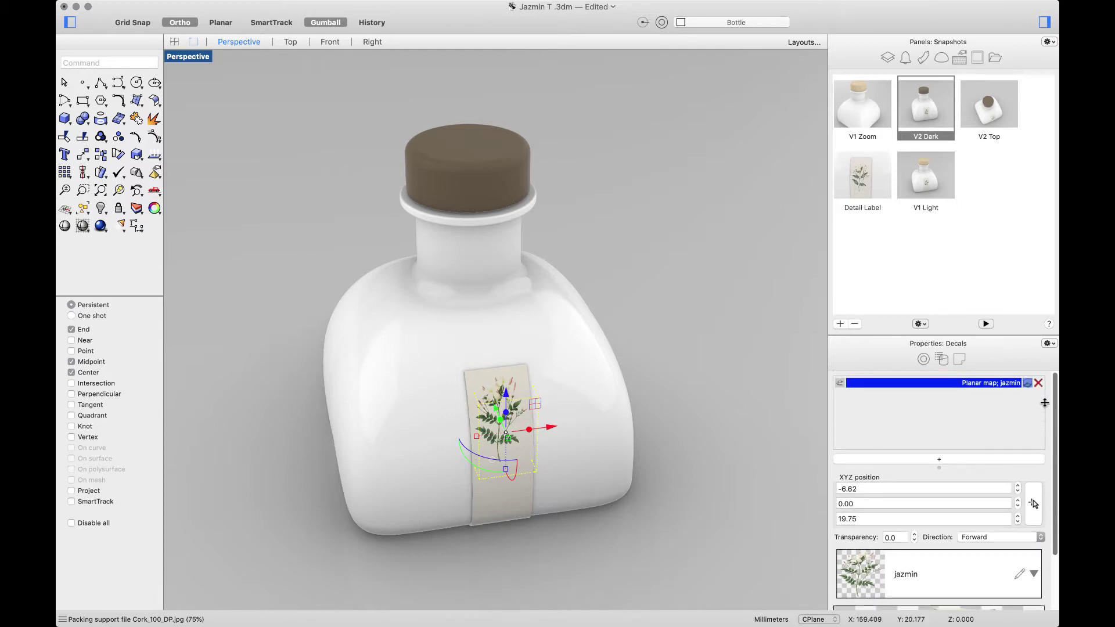
key("Escape")
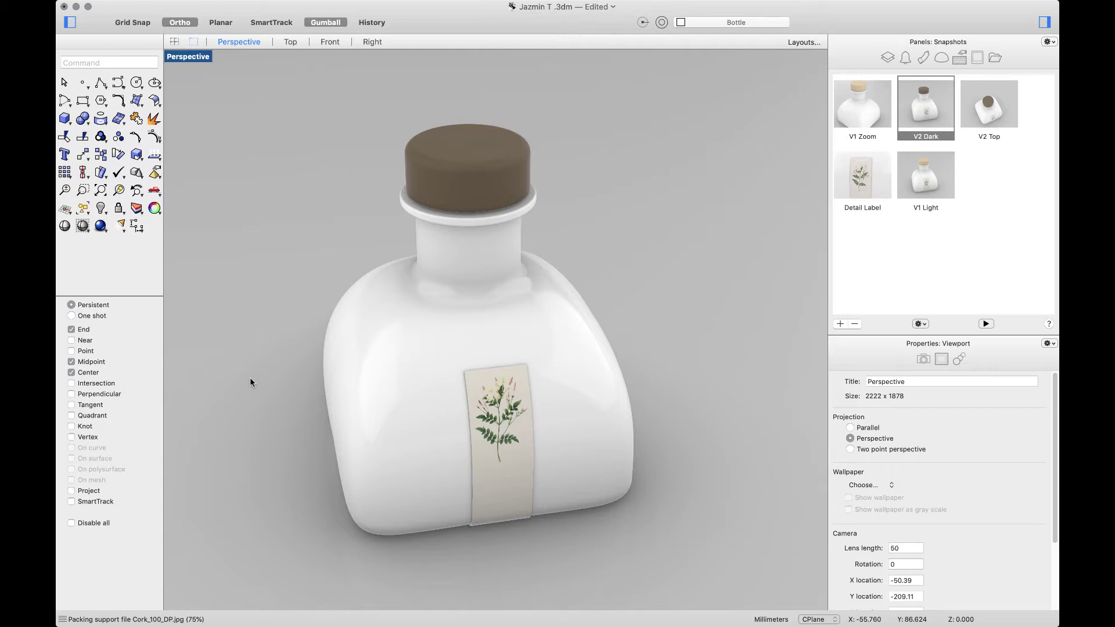
Switch the Perspective viewport to Arctic display mode and orbit around the bottle
left_click(198, 59)
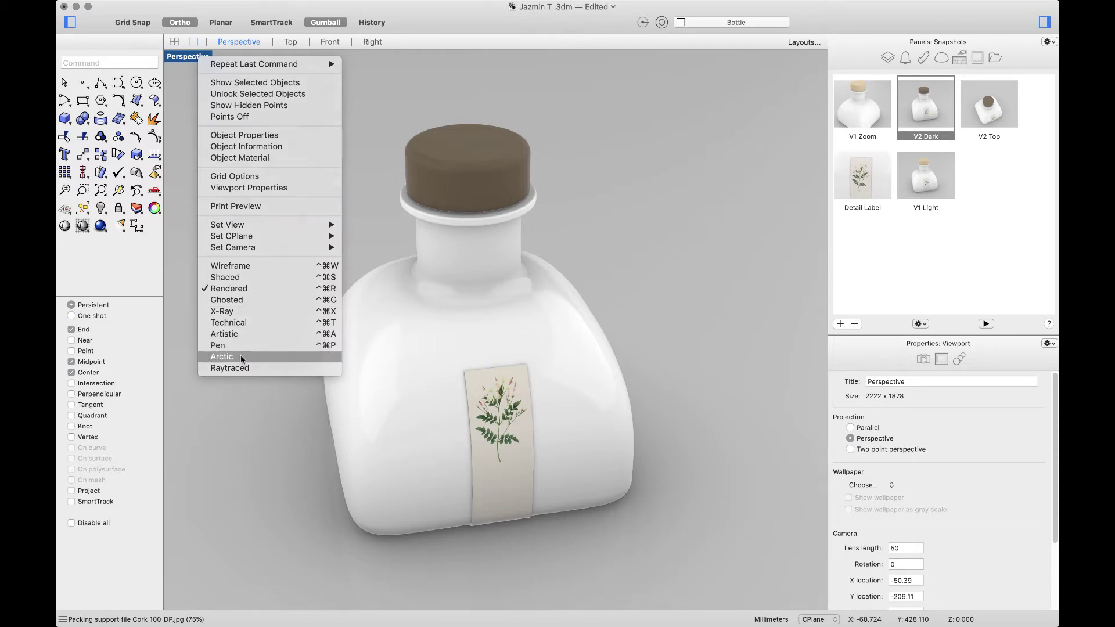
left_click(241, 358)
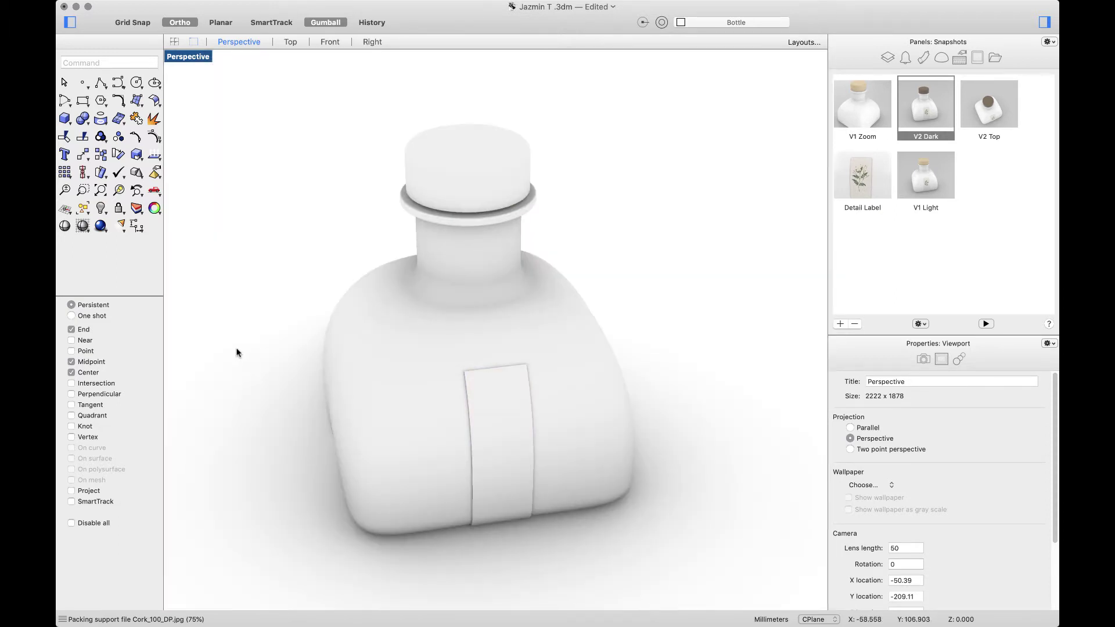
mouse_move(242, 358)
right_mouse_down()
mouse_move(310, 404)
mouse_move(317, 396)
mouse_move(314, 421)
mouse_move(252, 407)
mouse_move(247, 356)
right_mouse_up()
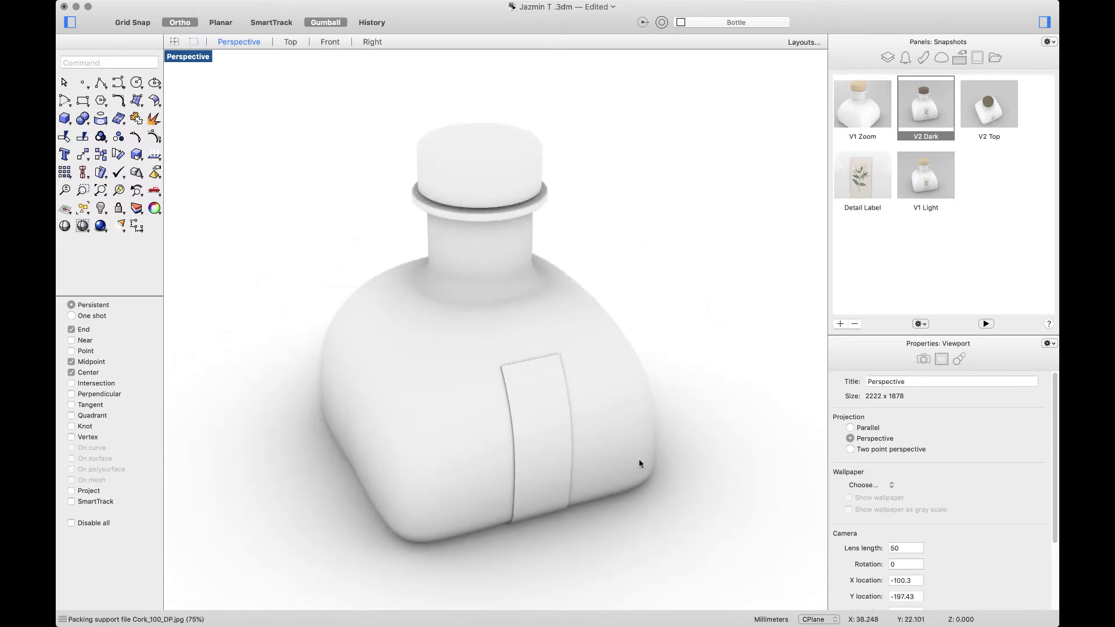
mouse_move(642, 294)
right_mouse_down()
mouse_move(603, 468)
mouse_move(590, 454)
mouse_move(672, 478)
mouse_move(642, 478)
right_mouse_up()
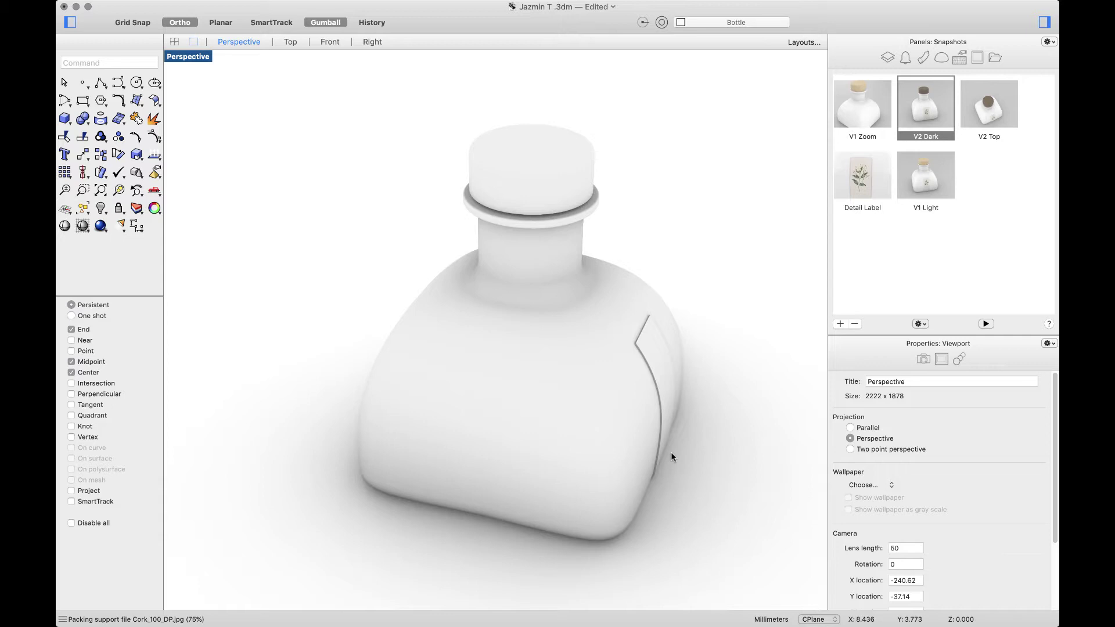
Restore the V2 Top snapshot, looking down on the bottle
right_click(184, 62)
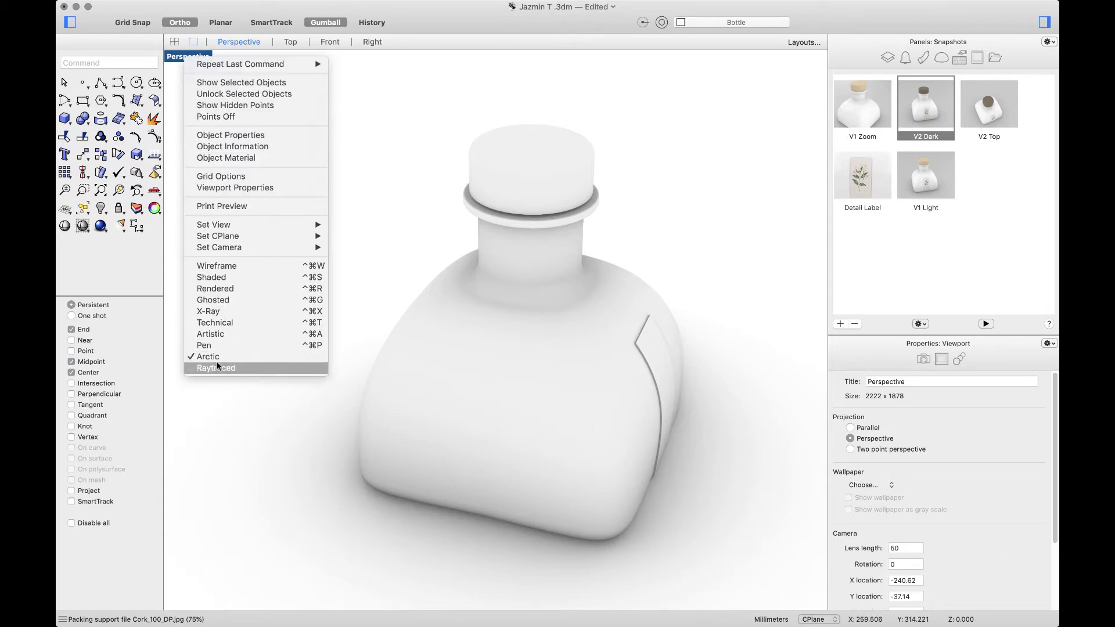
left_click(252, 372)
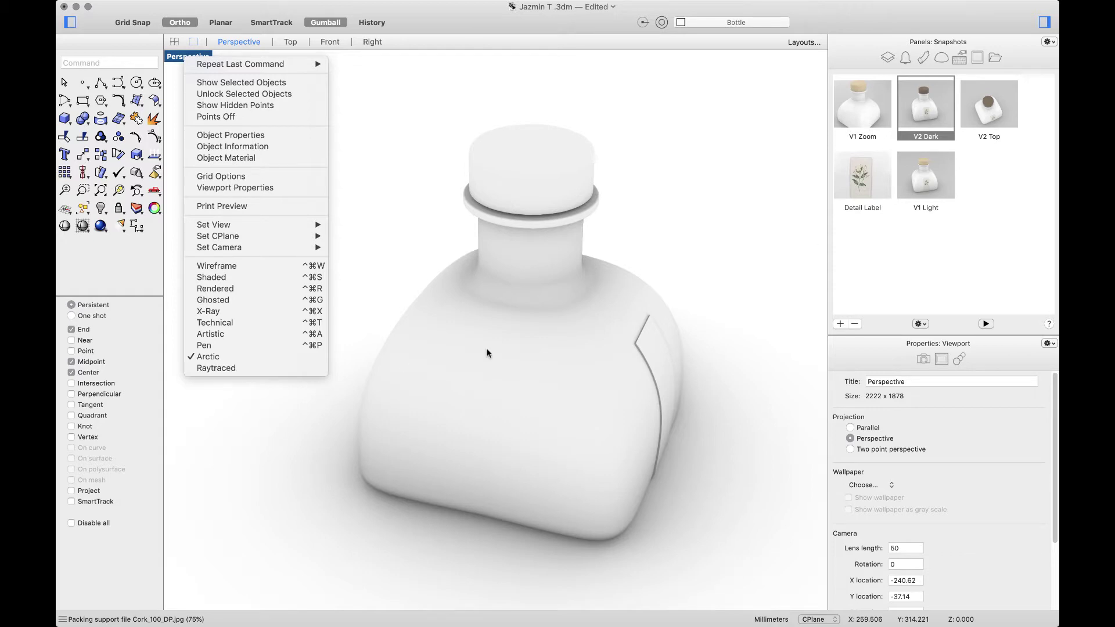
left_click(981, 107)
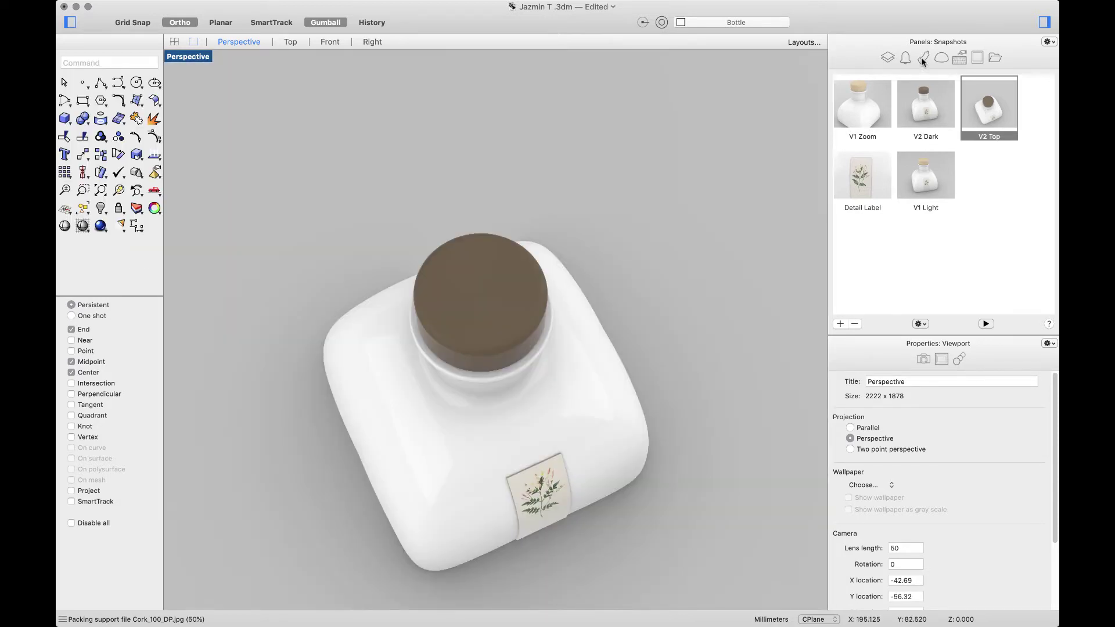
Assign Cork polished and Transparent Bottle materials, then deselect and orbit to a side view
left_click(923, 60)
mouse_move(939, 152)
left_mouse_down()
mouse_move(797, 175)
mouse_move(457, 311)
left_mouse_up()
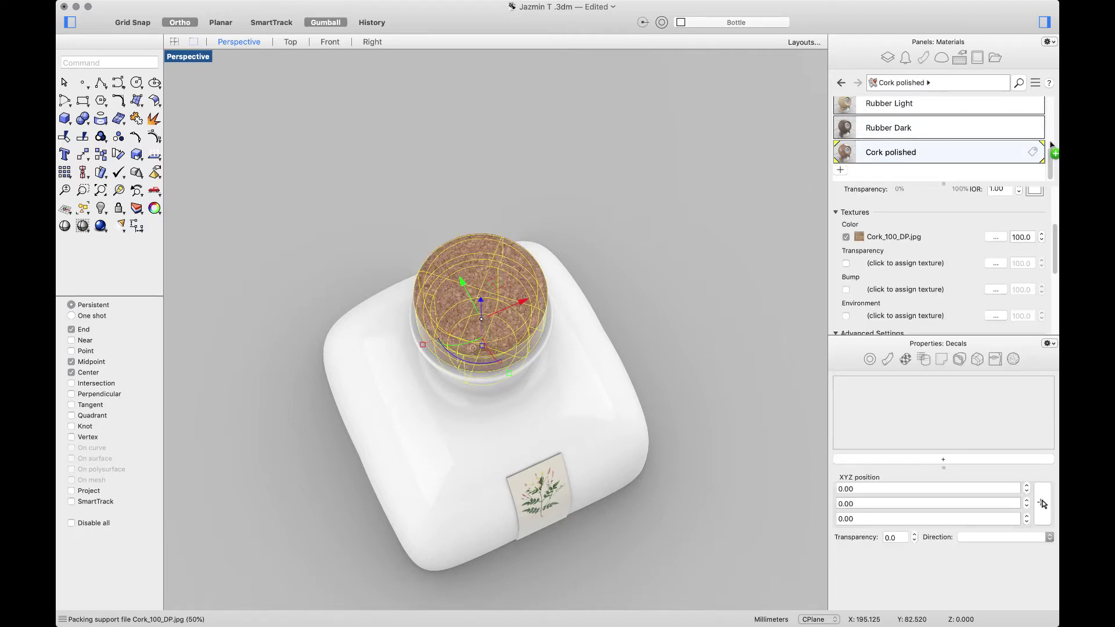
scroll(1053, 128, "up", 3)
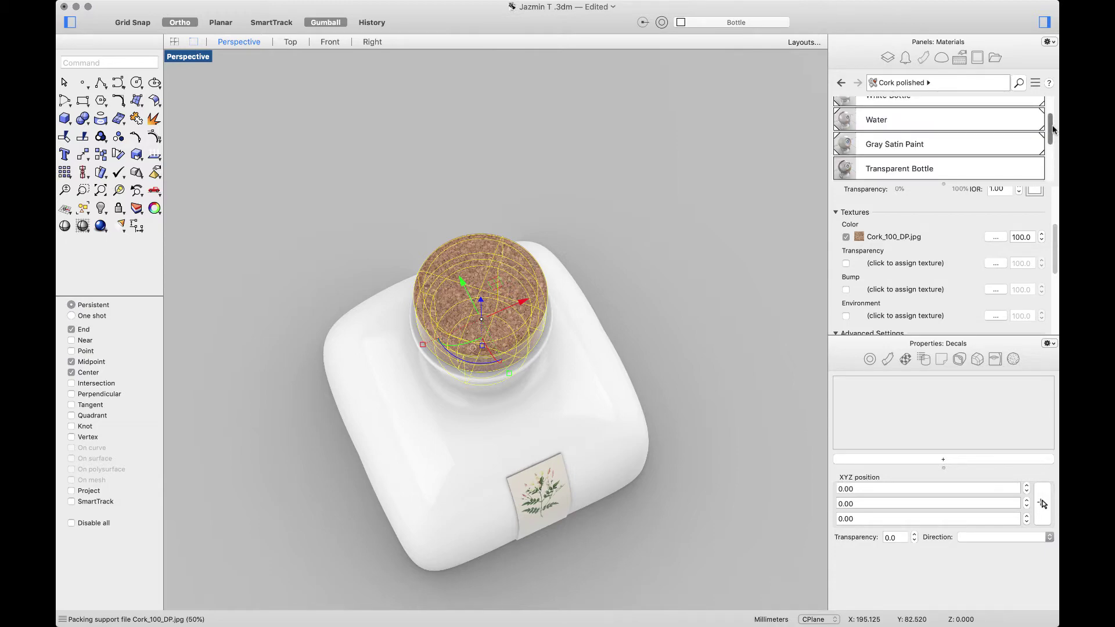
left_click_drag(918, 169, 598, 349)
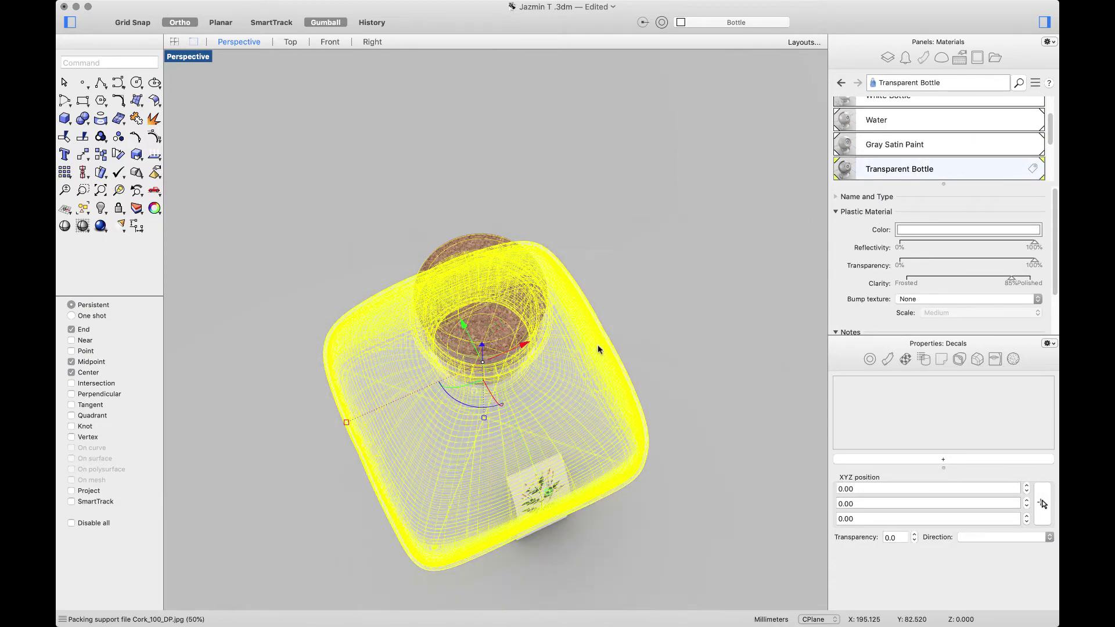
left_click(648, 234)
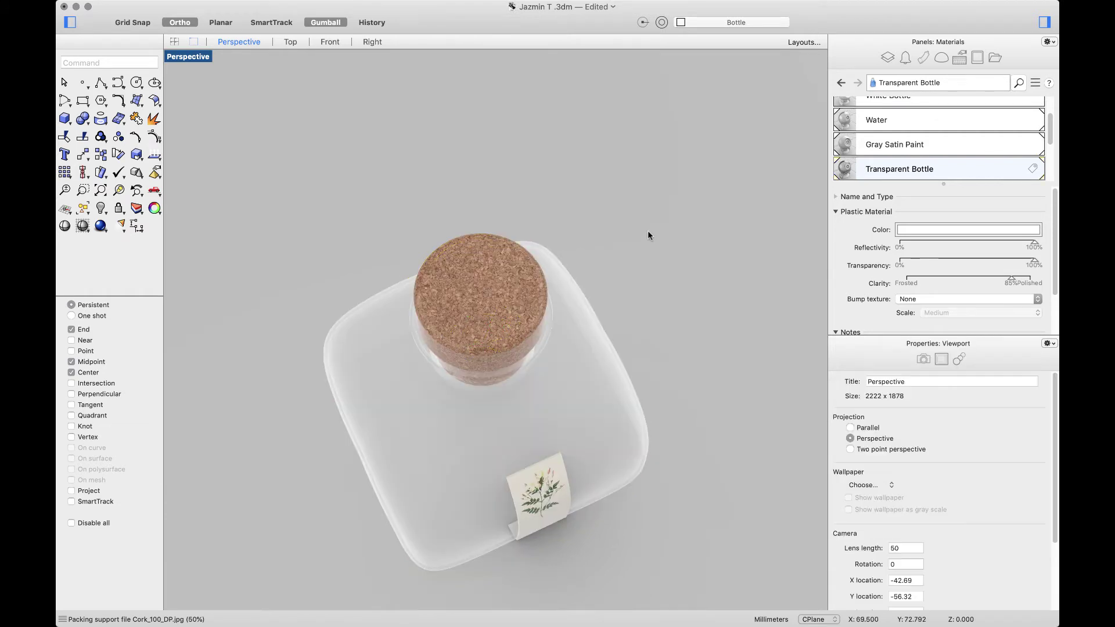
right_click_drag(667, 393, 663, 353)
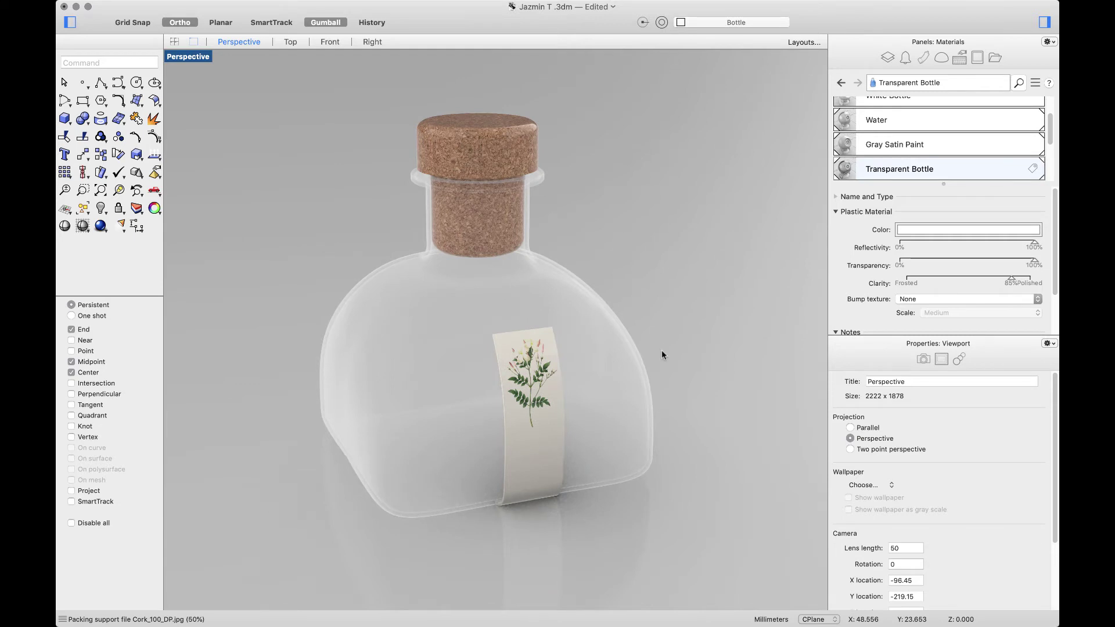
Switch the Perspective viewport's display mode to Raytraced
left_click(193, 58)
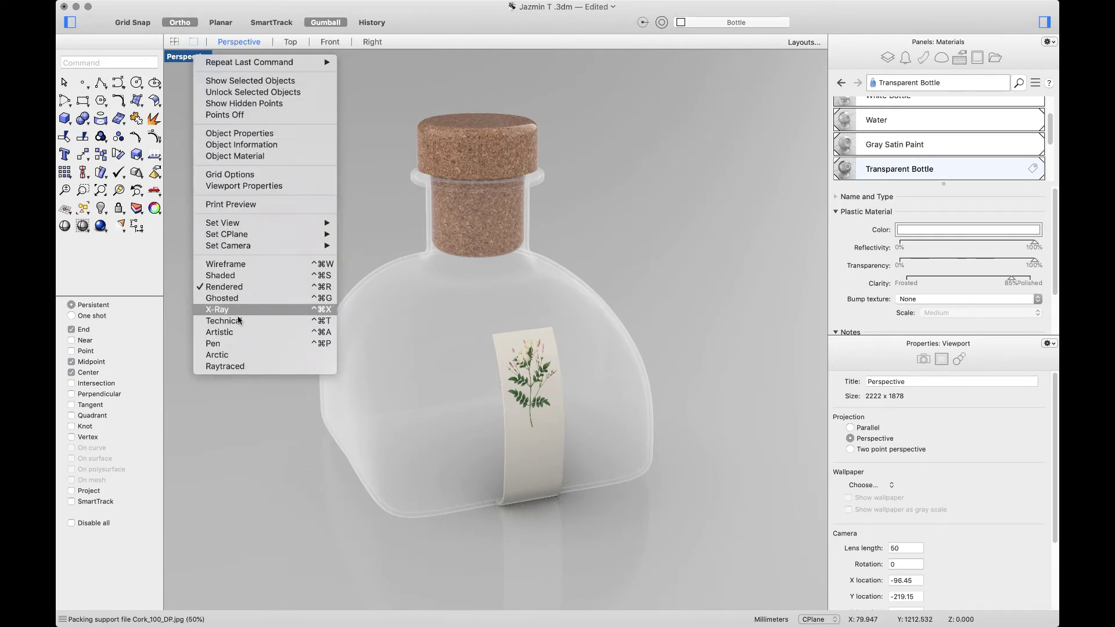
left_click(231, 366)
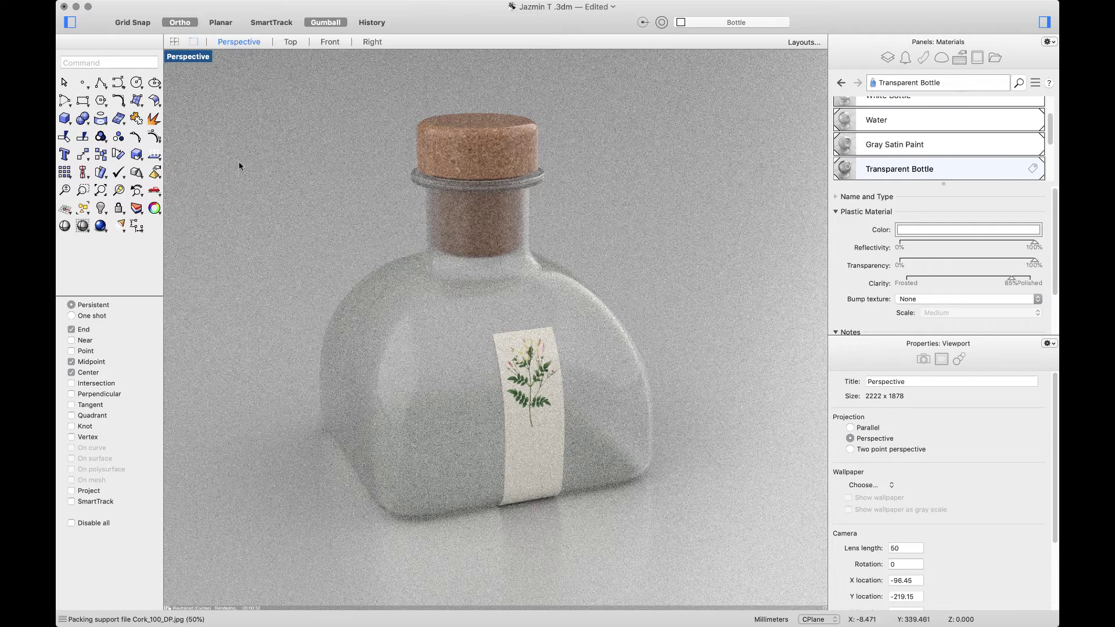
Browse the Raytraced display mode settings in Rhino Preferences, then return to the overview
left_click(111, 7)
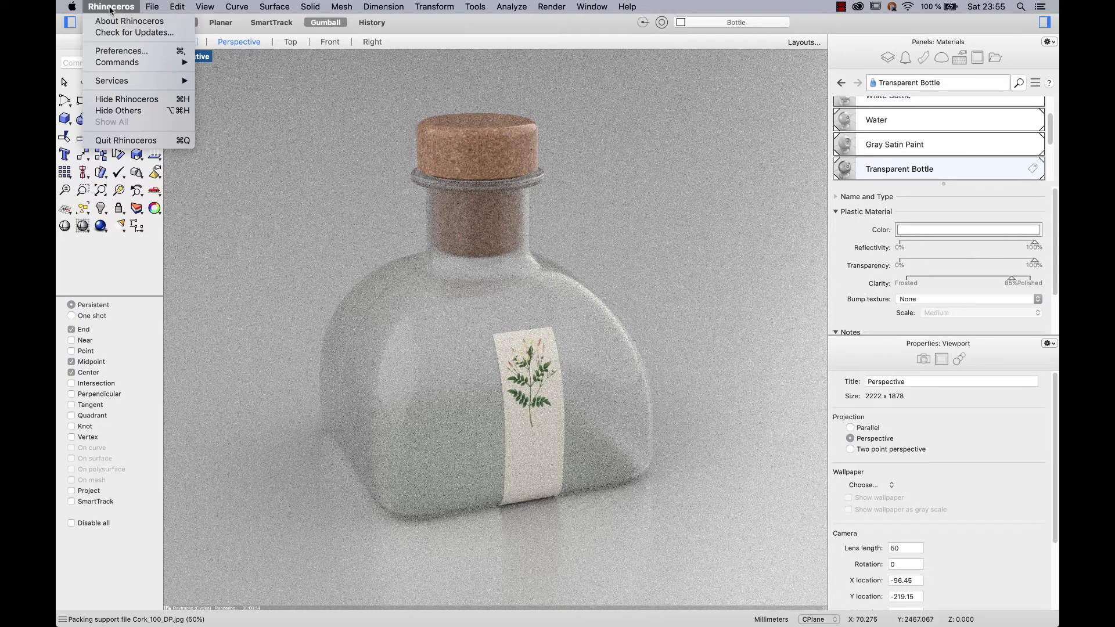
left_click(123, 52)
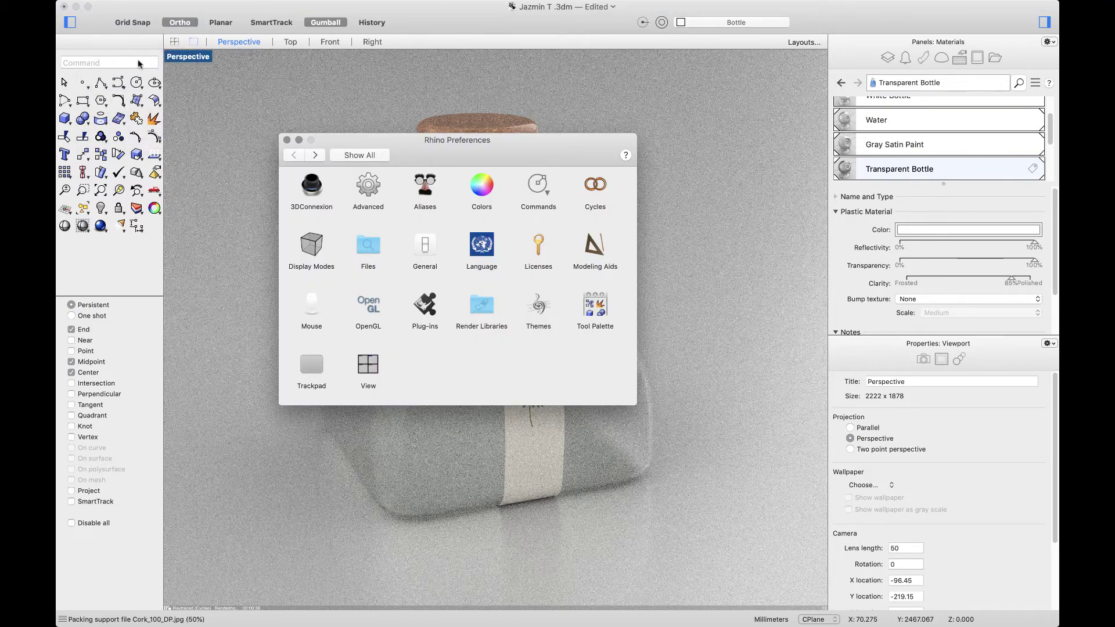
left_click(313, 252)
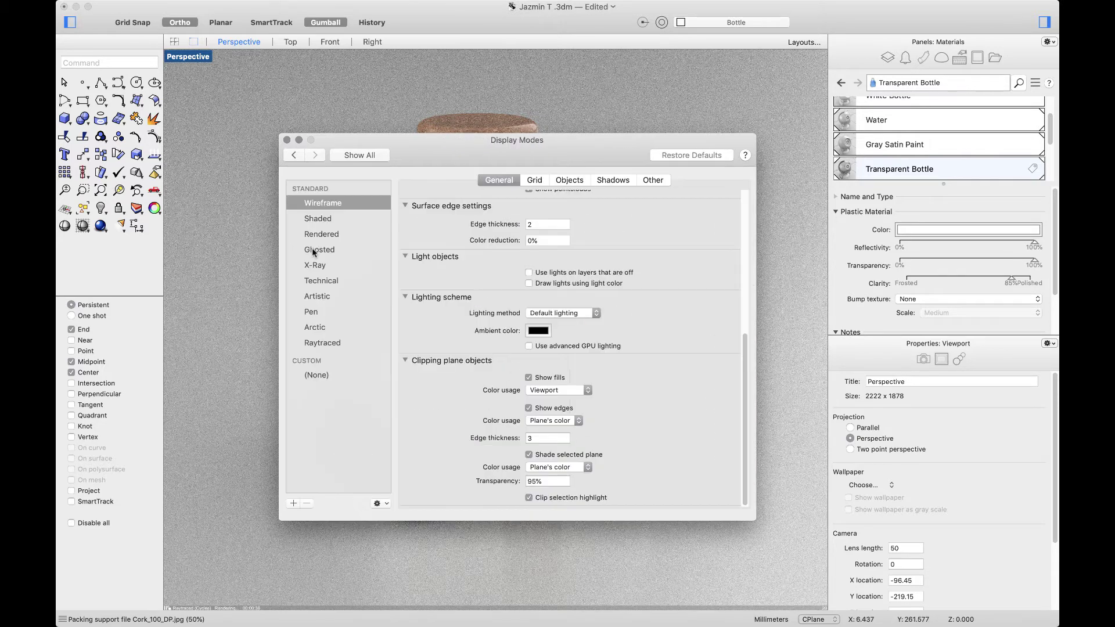
left_click(327, 341)
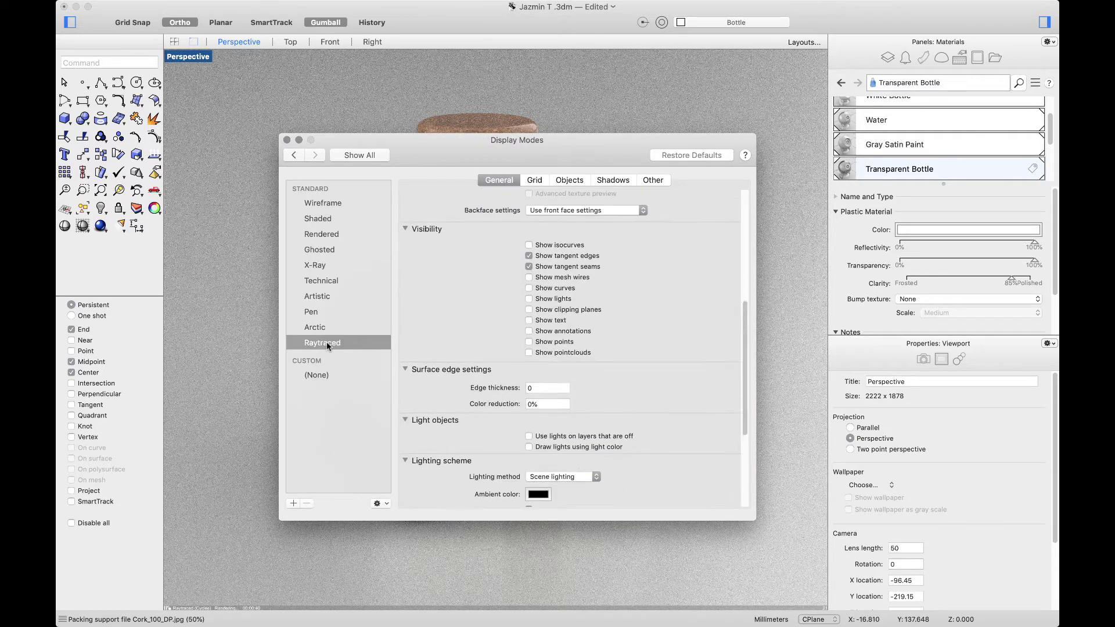
left_click_drag(743, 311, 756, 402)
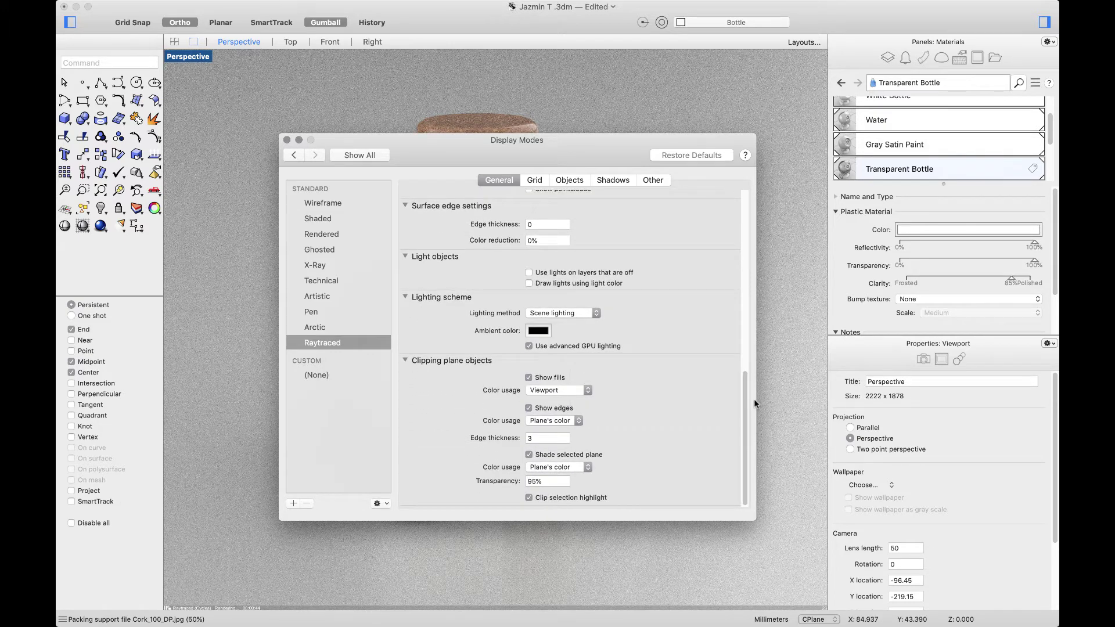
left_click(293, 155)
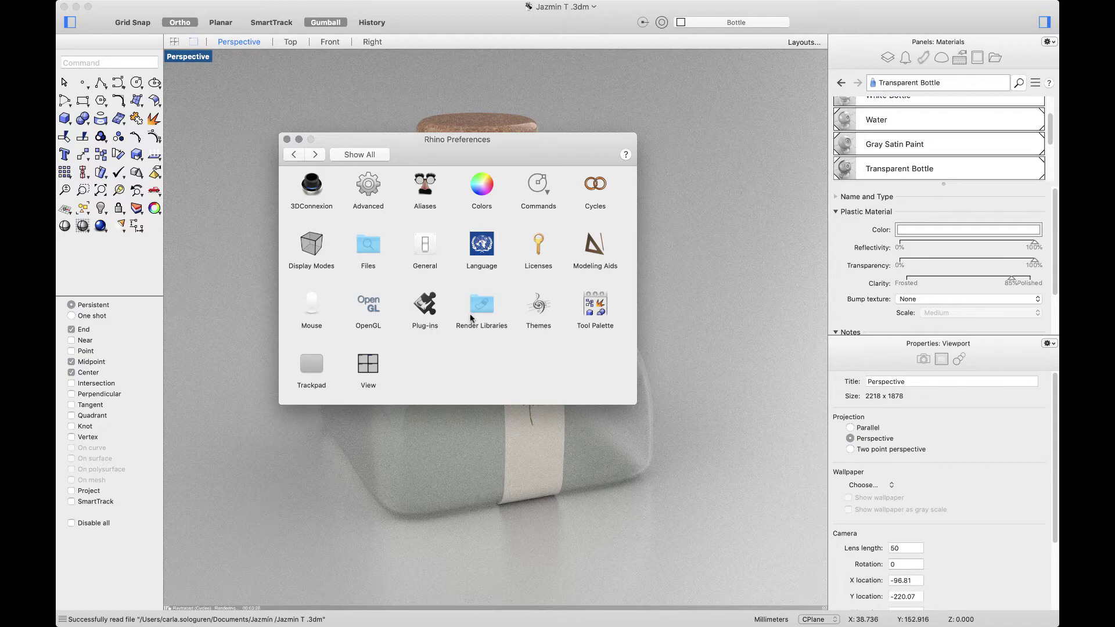
left_click(370, 194)
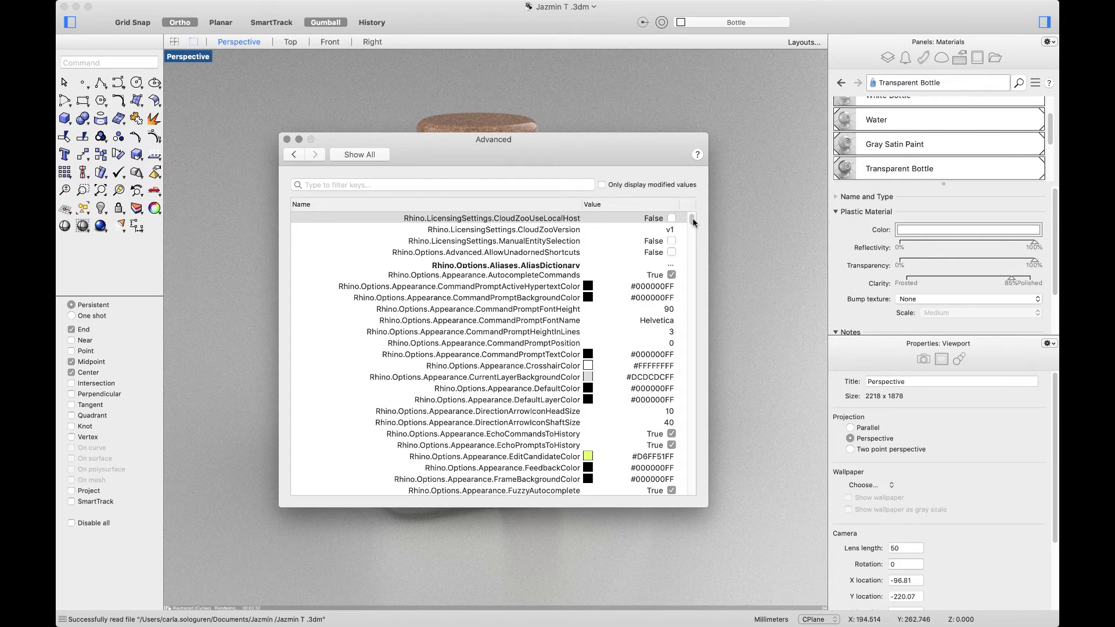
mouse_move(693, 220)
left_mouse_down()
mouse_move(693, 242)
mouse_move(693, 216)
left_mouse_up()
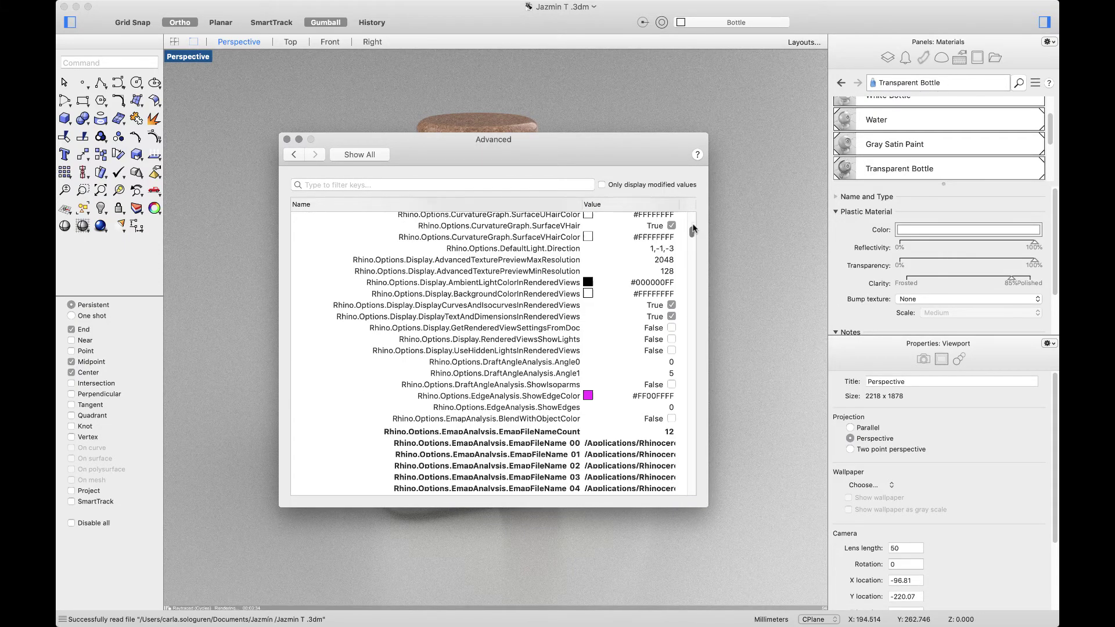
left_click(293, 156)
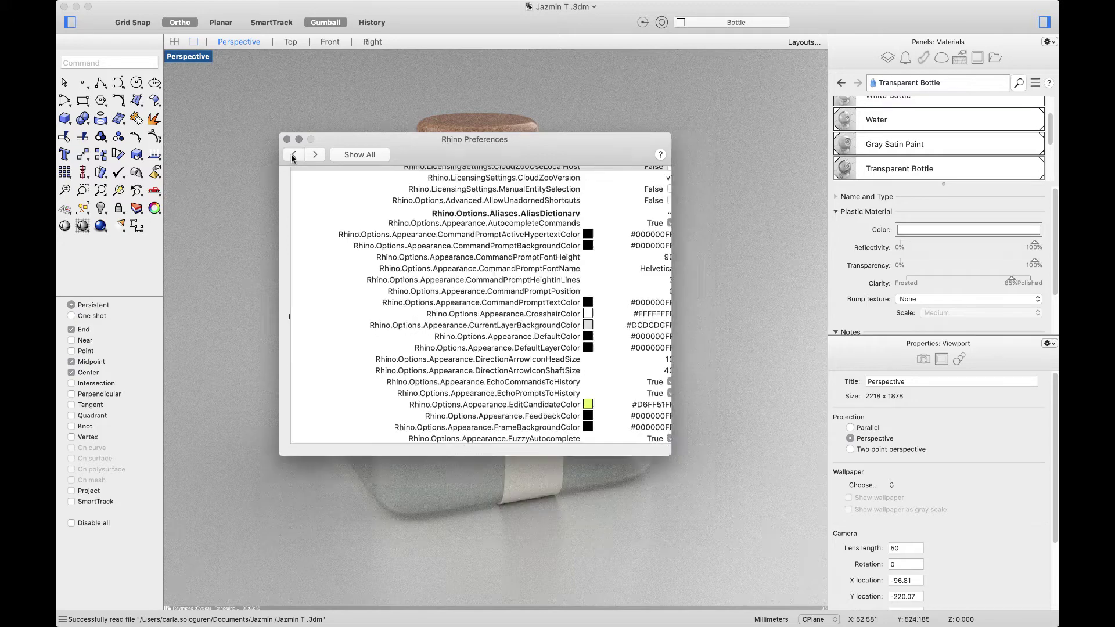
left_click(424, 312)
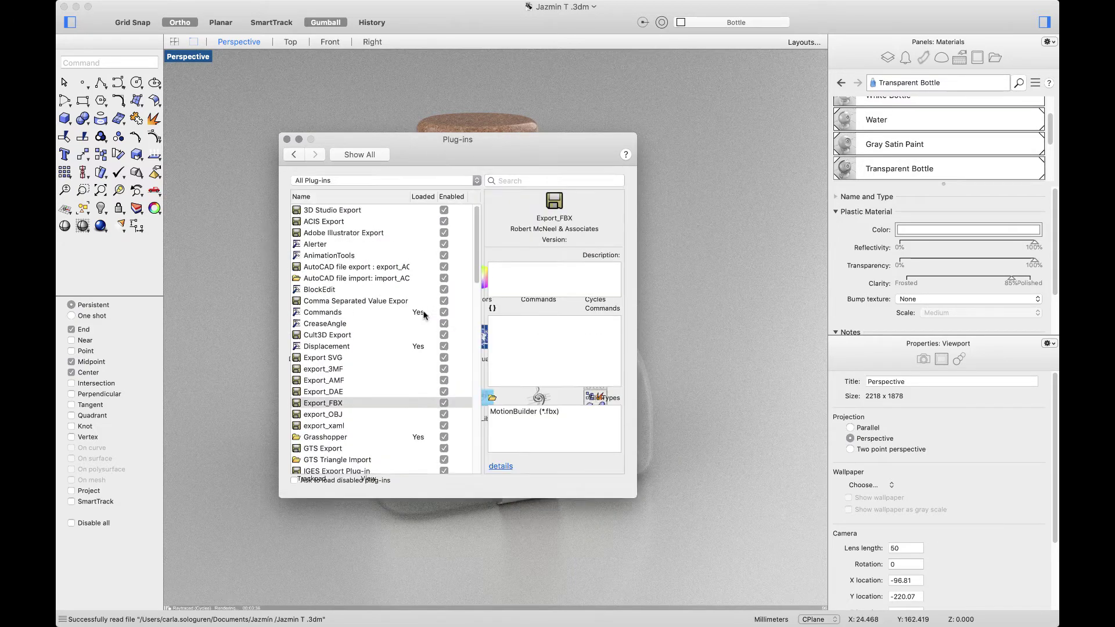
scroll(477, 268, "down", 3)
left_click_drag(477, 269, 478, 218)
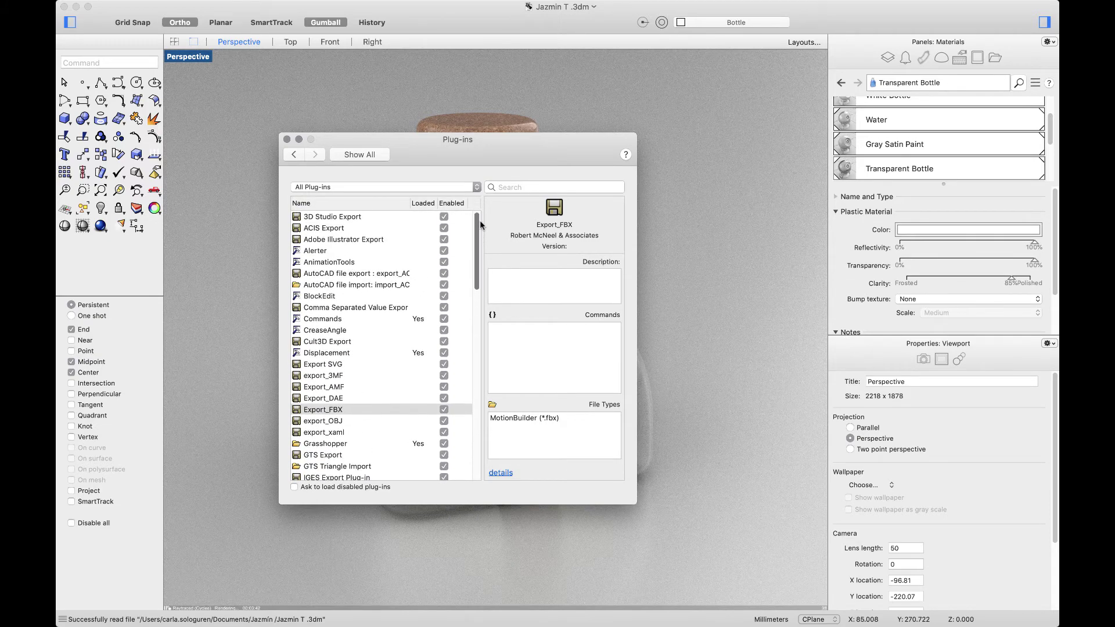
left_click(477, 188)
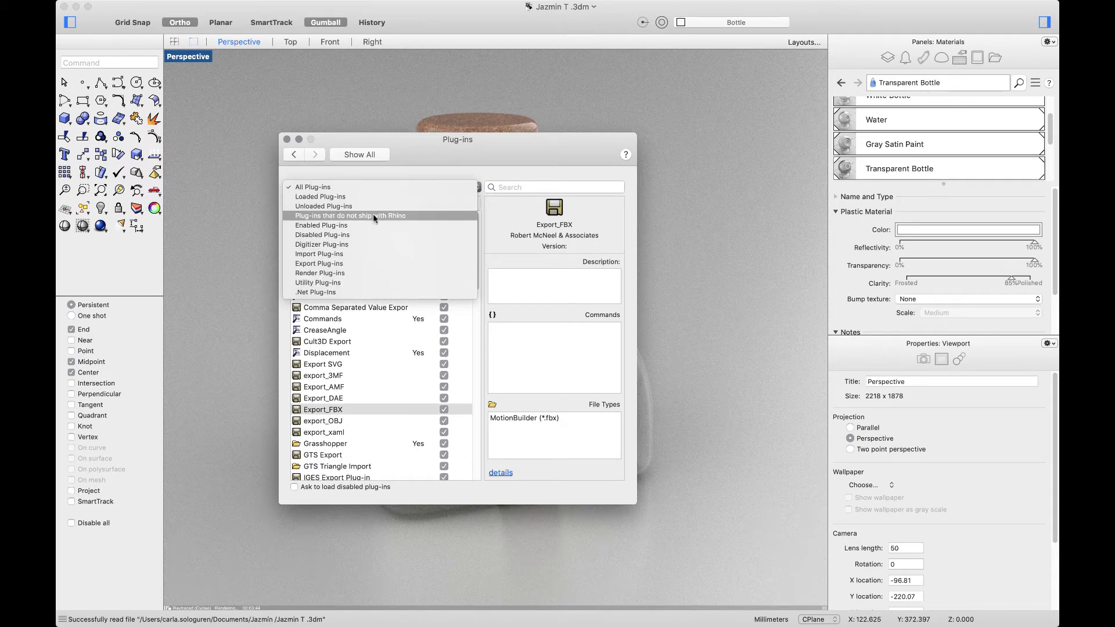
left_click(410, 187)
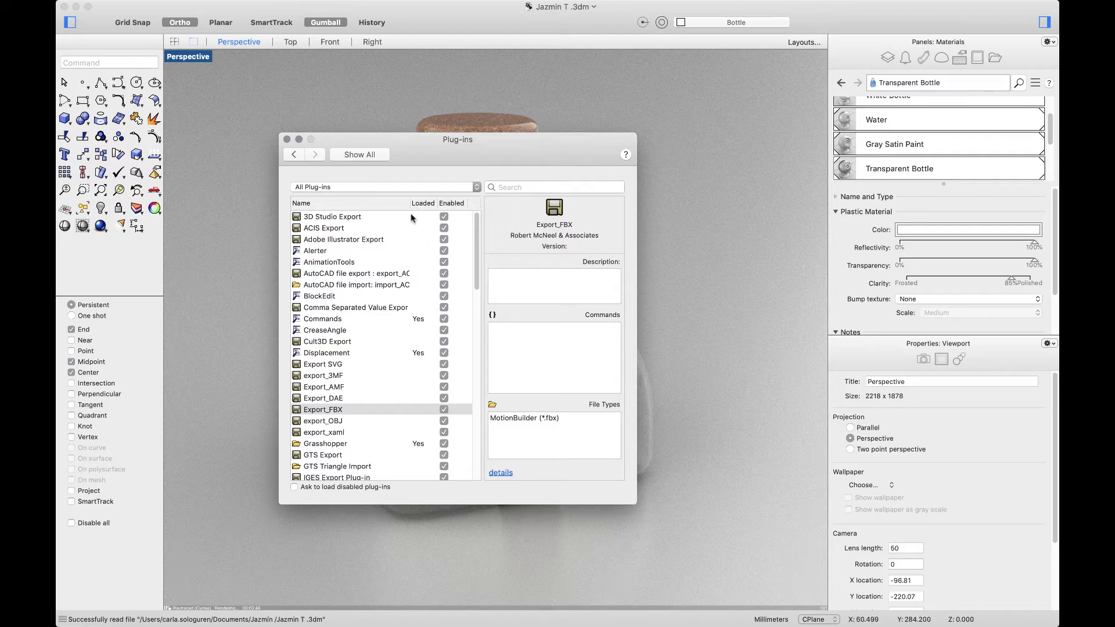
left_click(294, 154)
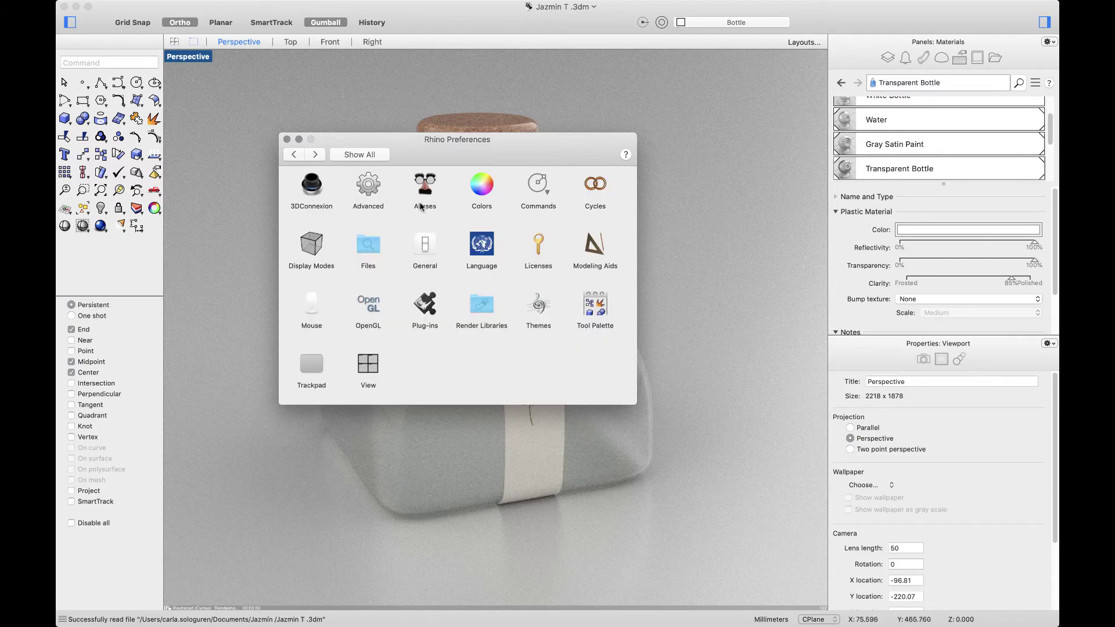
left_click(478, 310)
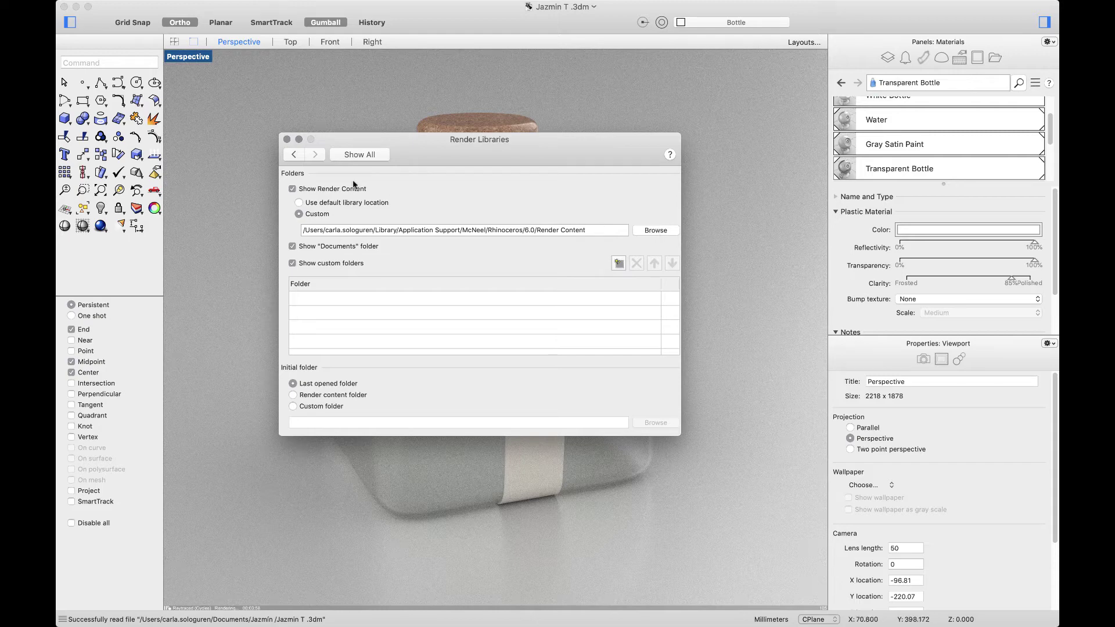
left_click(291, 155)
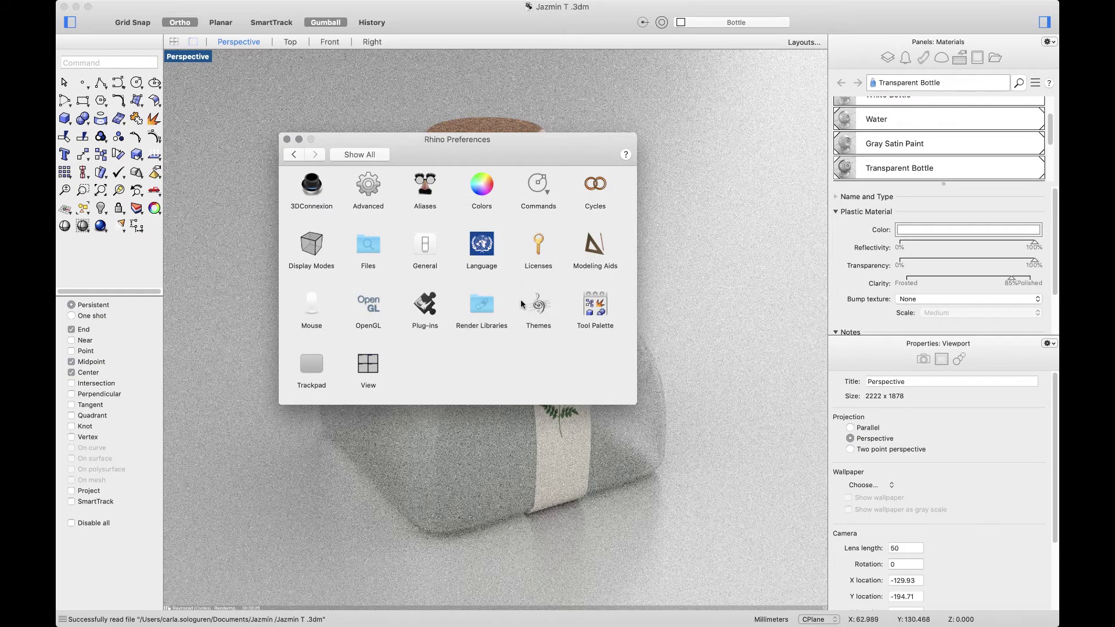
Set the interface theme to Rhino for Windows and close the Preferences window
left_click(537, 310)
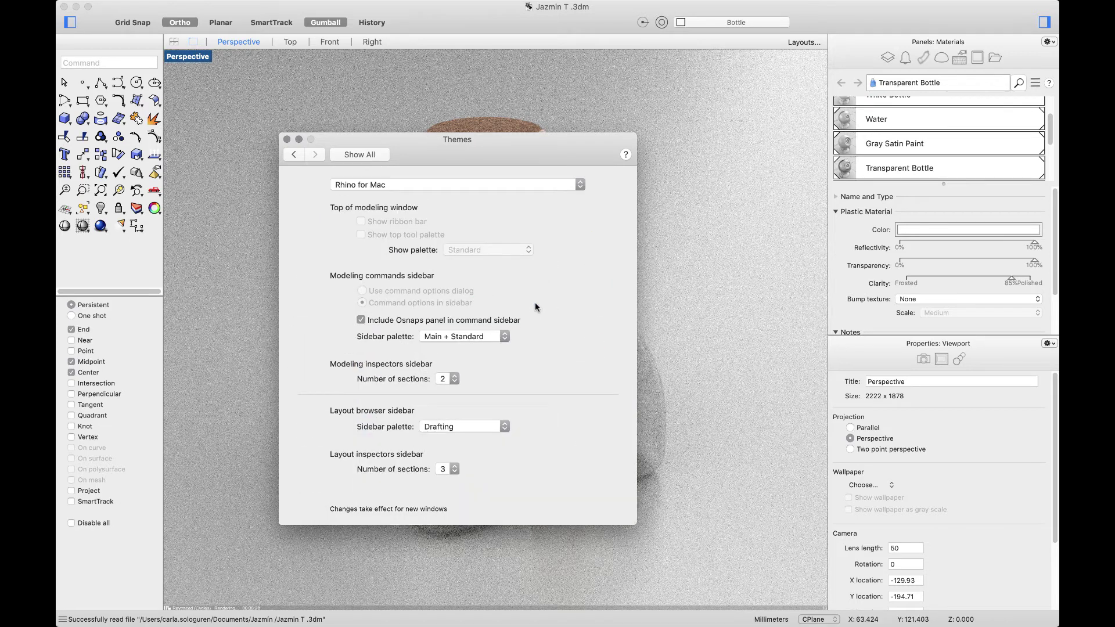
left_click(539, 186)
left_click(539, 197)
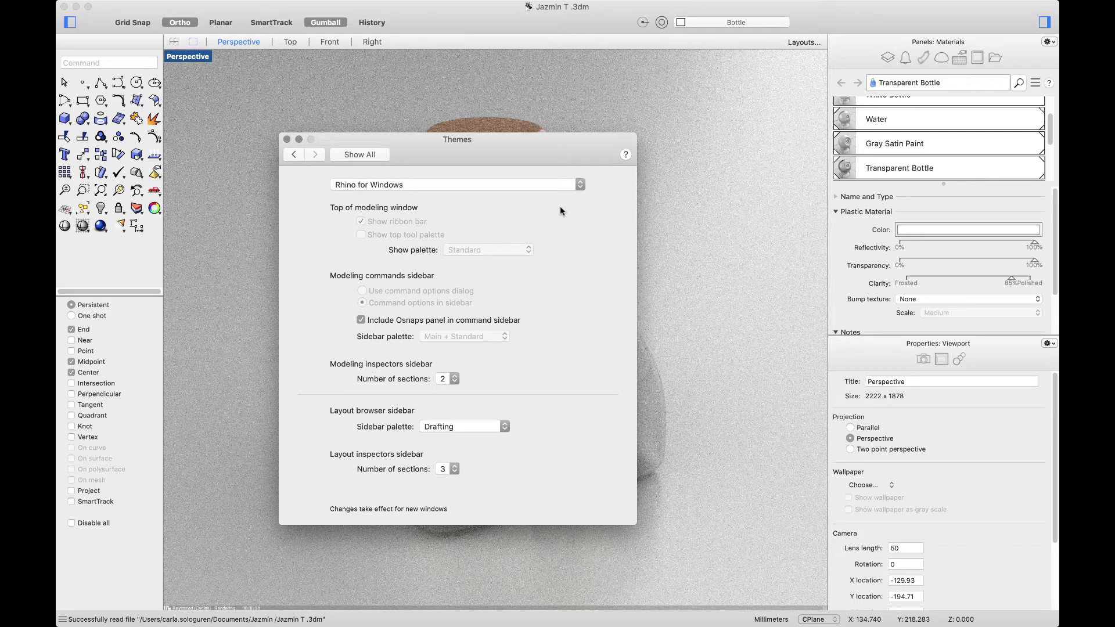
left_click(286, 140)
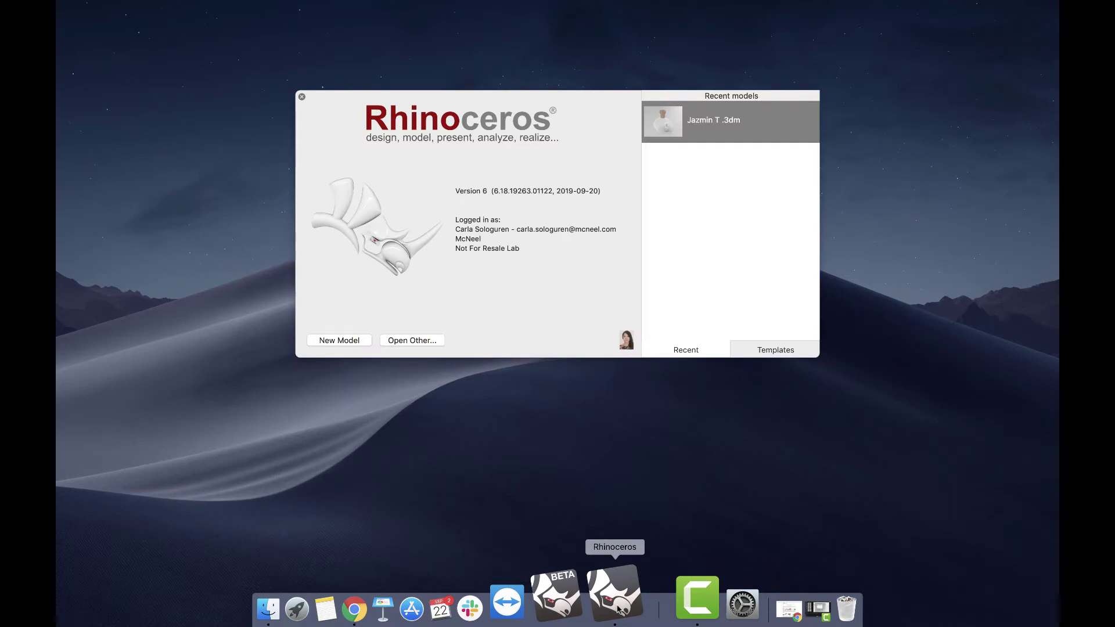
left_click(701, 125)
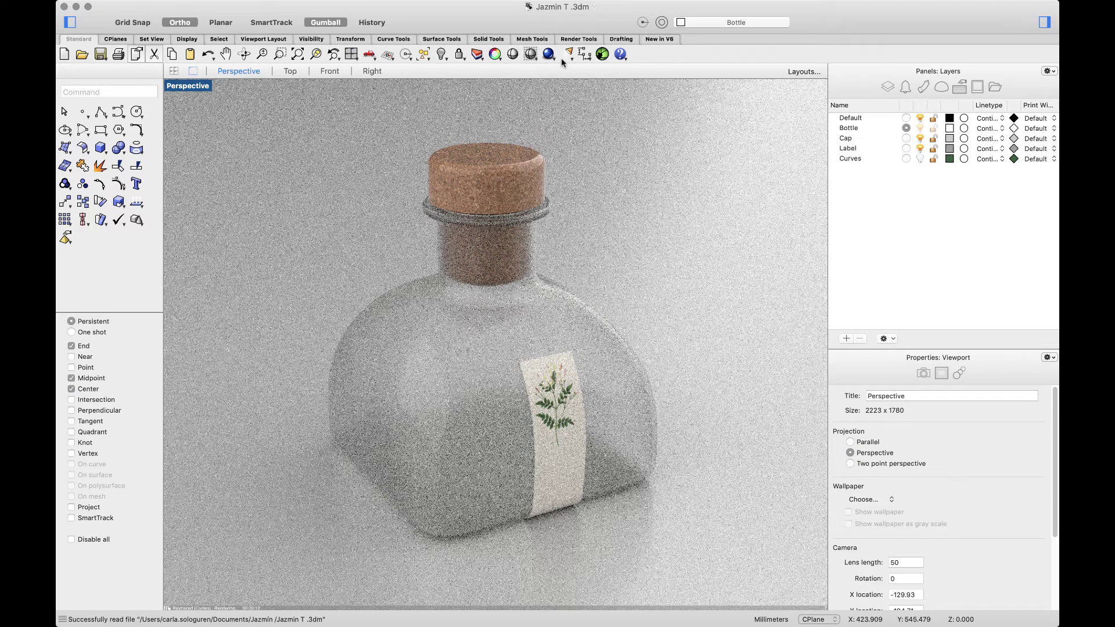
left_click(666, 41)
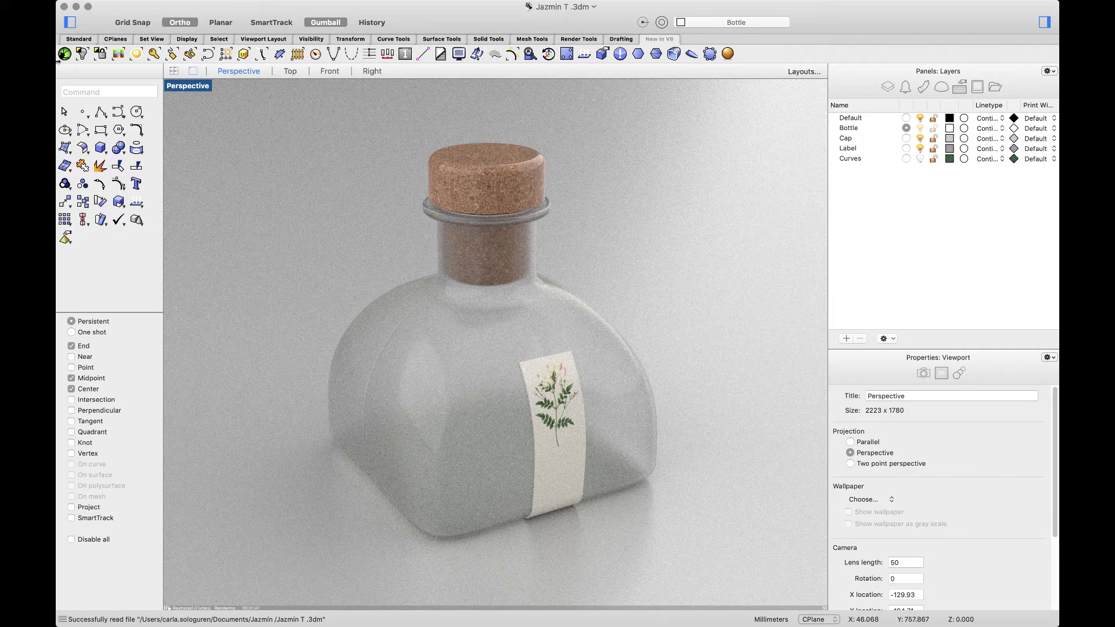
Bring up Chrome's rhino3d.com What's New in Rhino 6 page
left_click(76, 7)
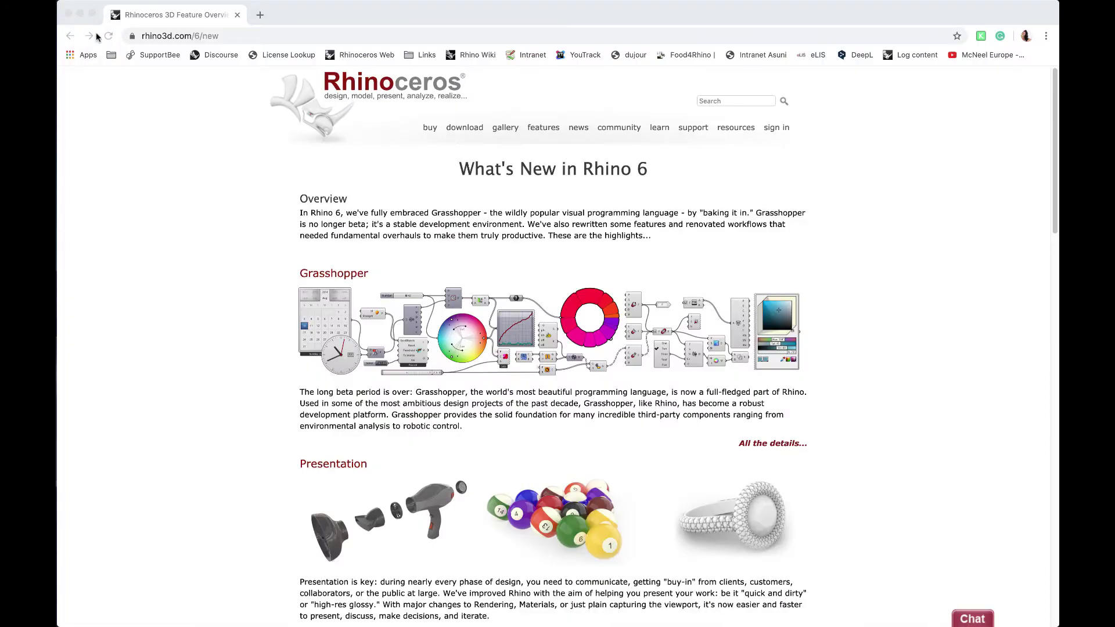